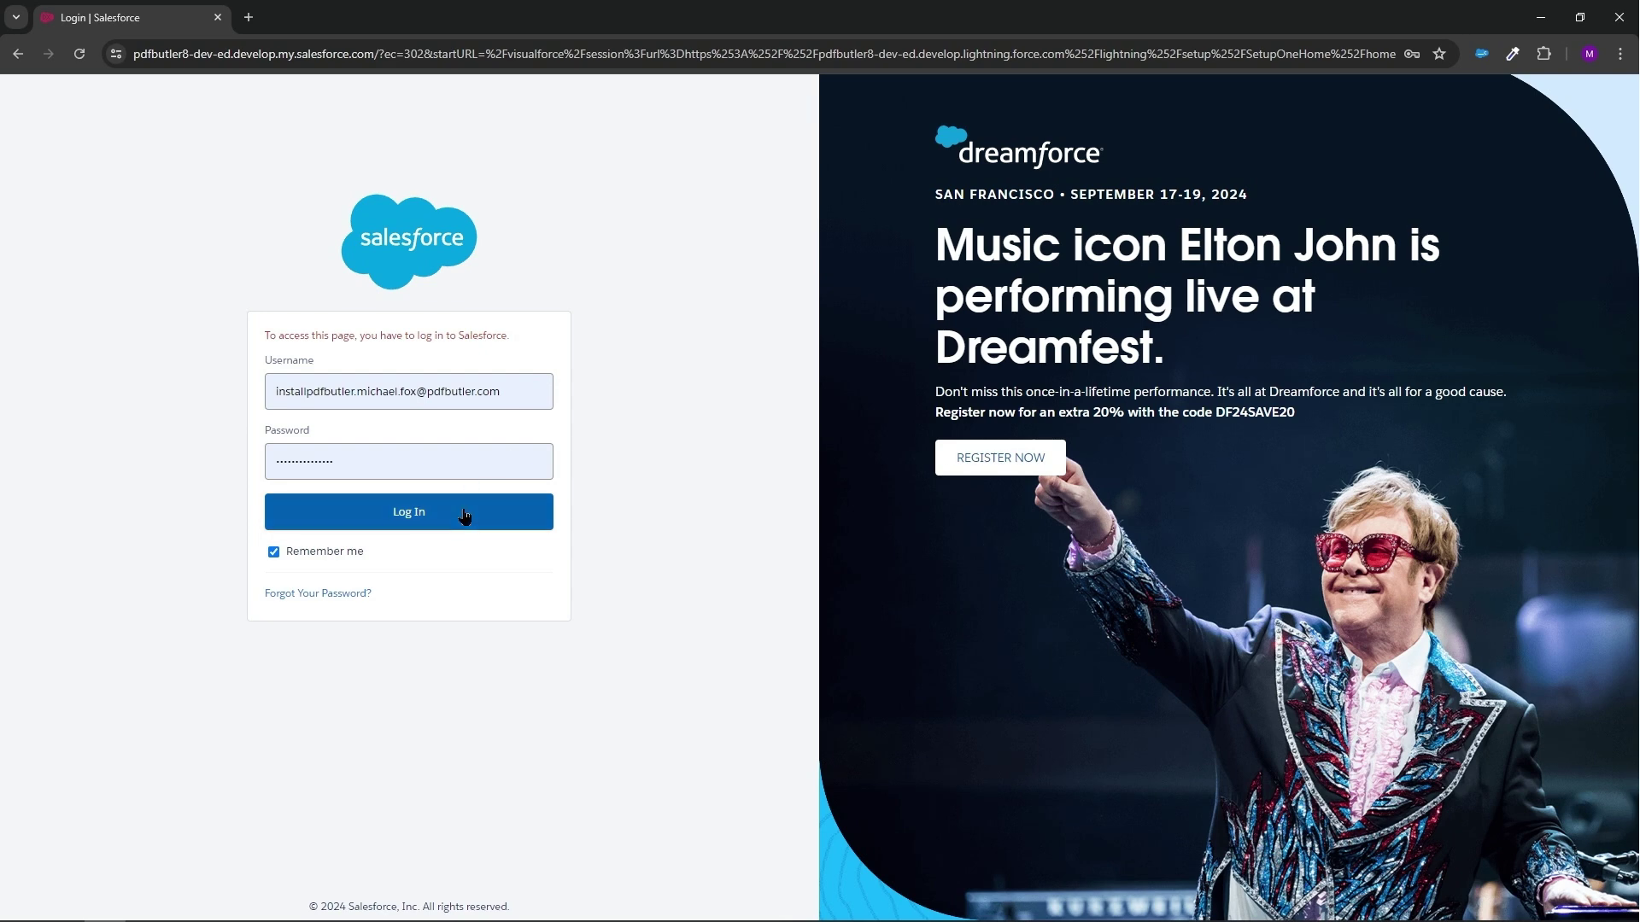
Step: Log in to the Salesforce org with the saved credentials and allow notifications from the site
left_click(465, 516)
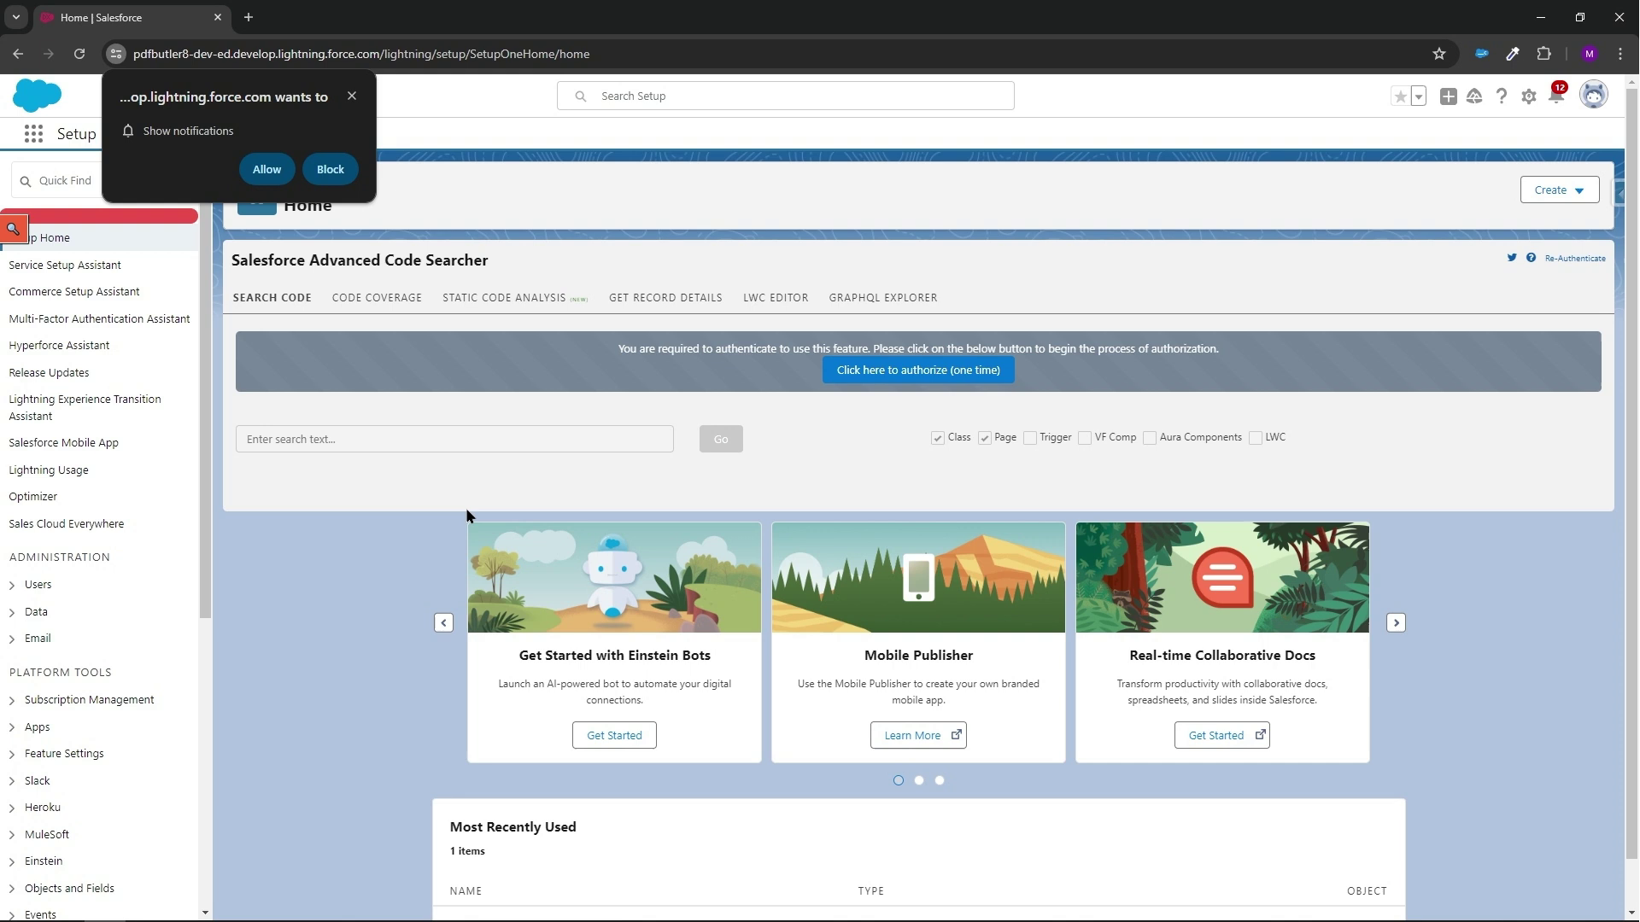
left_click(267, 169)
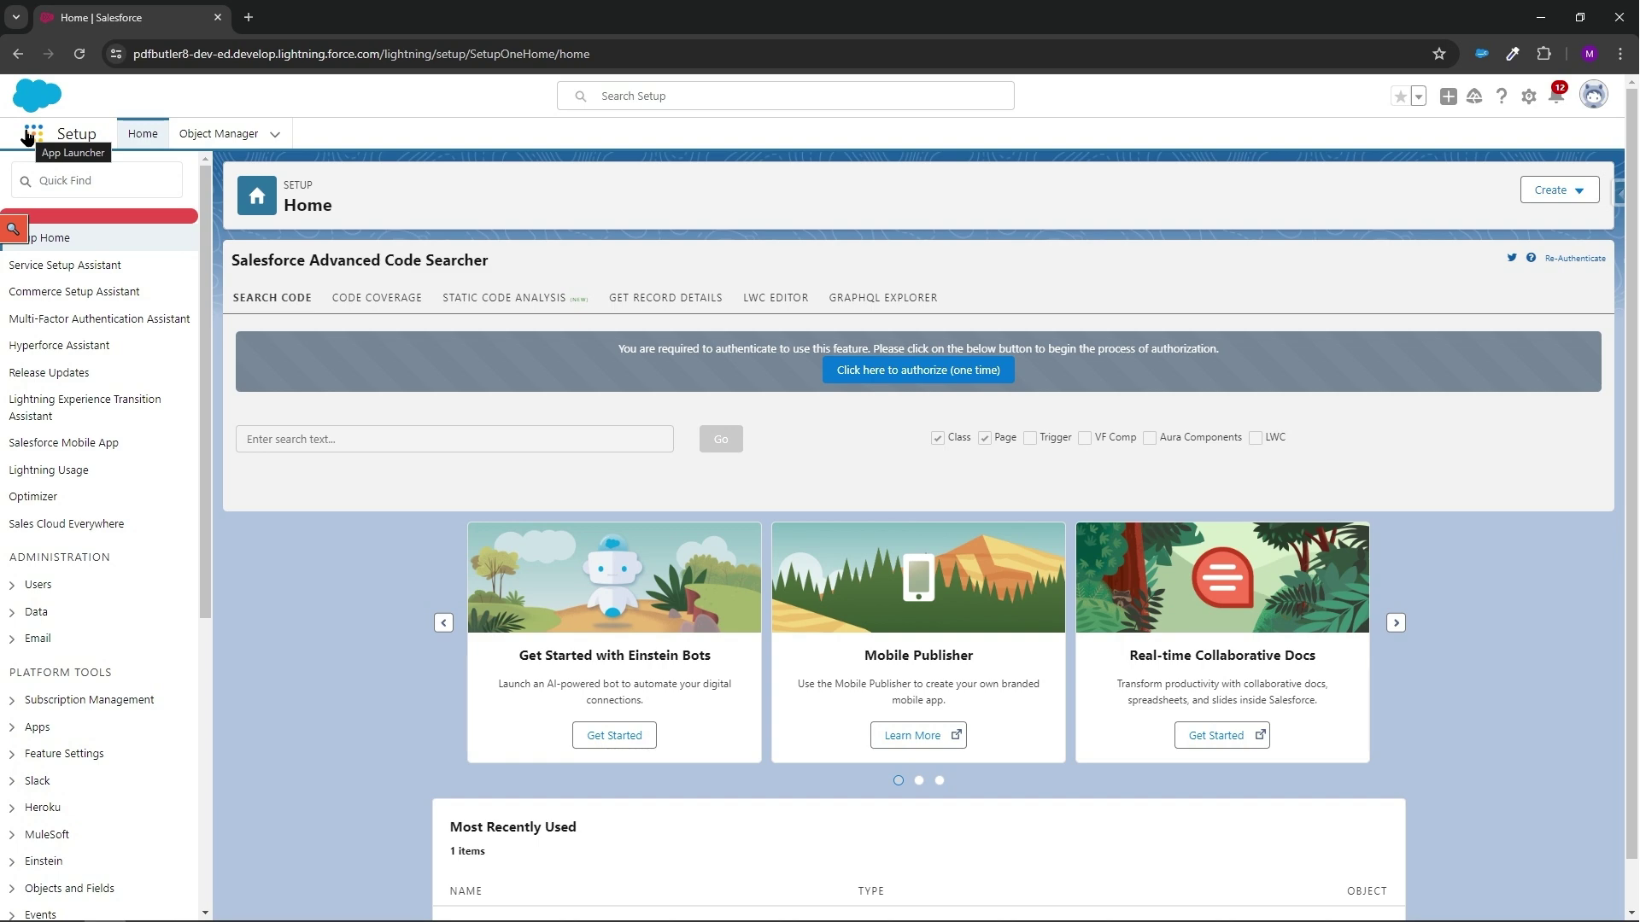
Step: Browse all available apps in the org and go to the AppExchange website
left_click(32, 135)
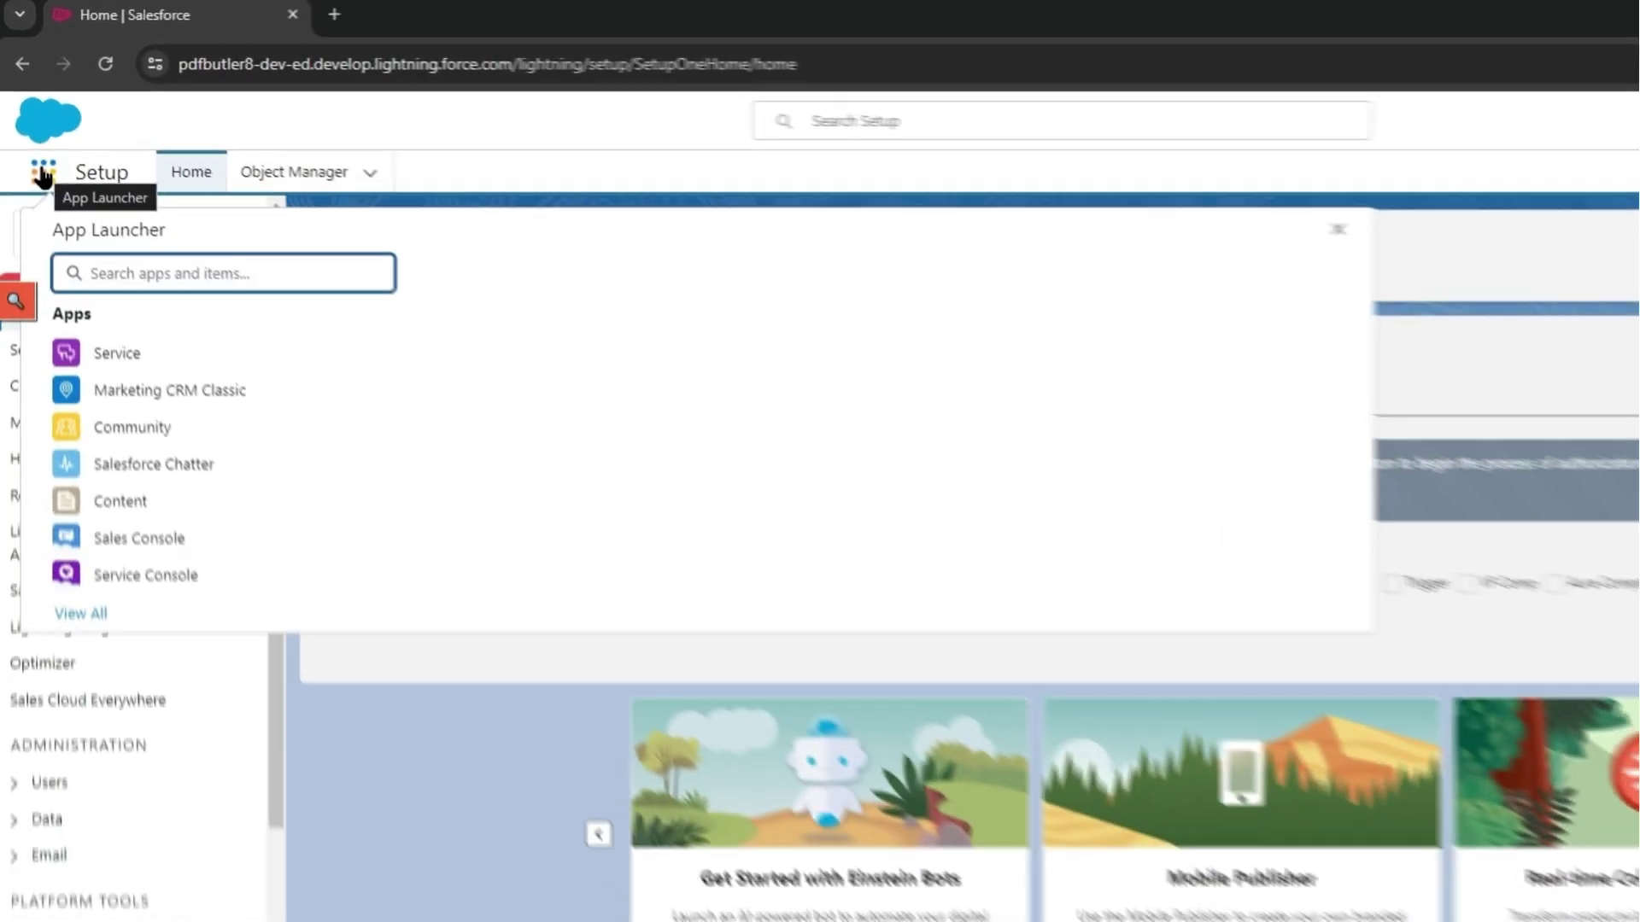
left_click(93, 633)
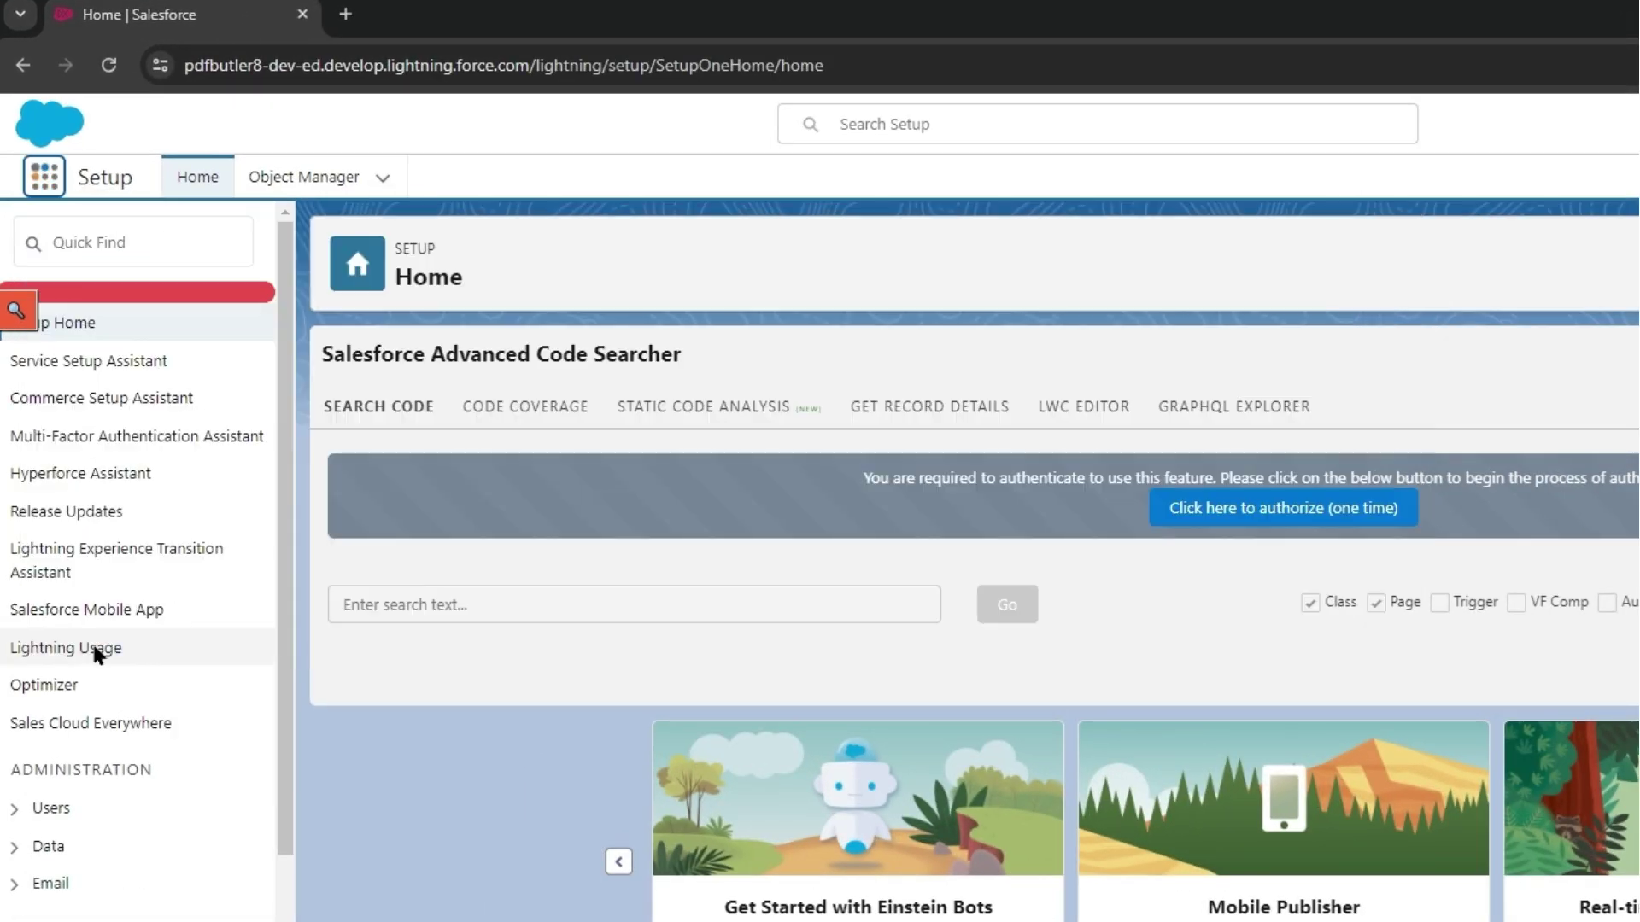
left_click(1443, 200)
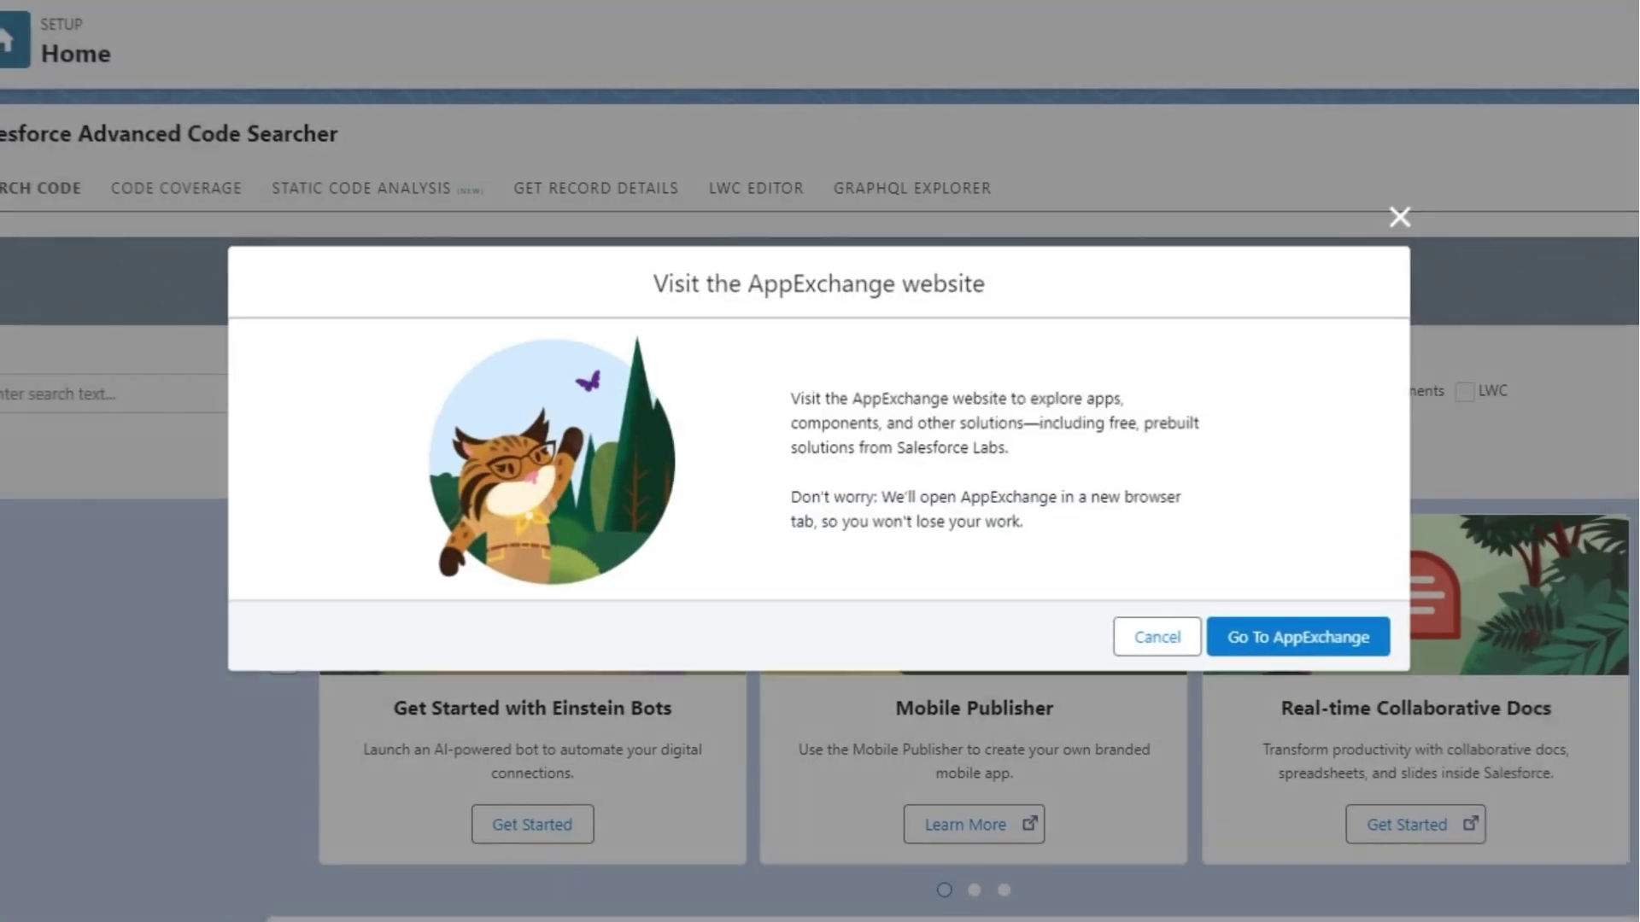
left_click(1234, 637)
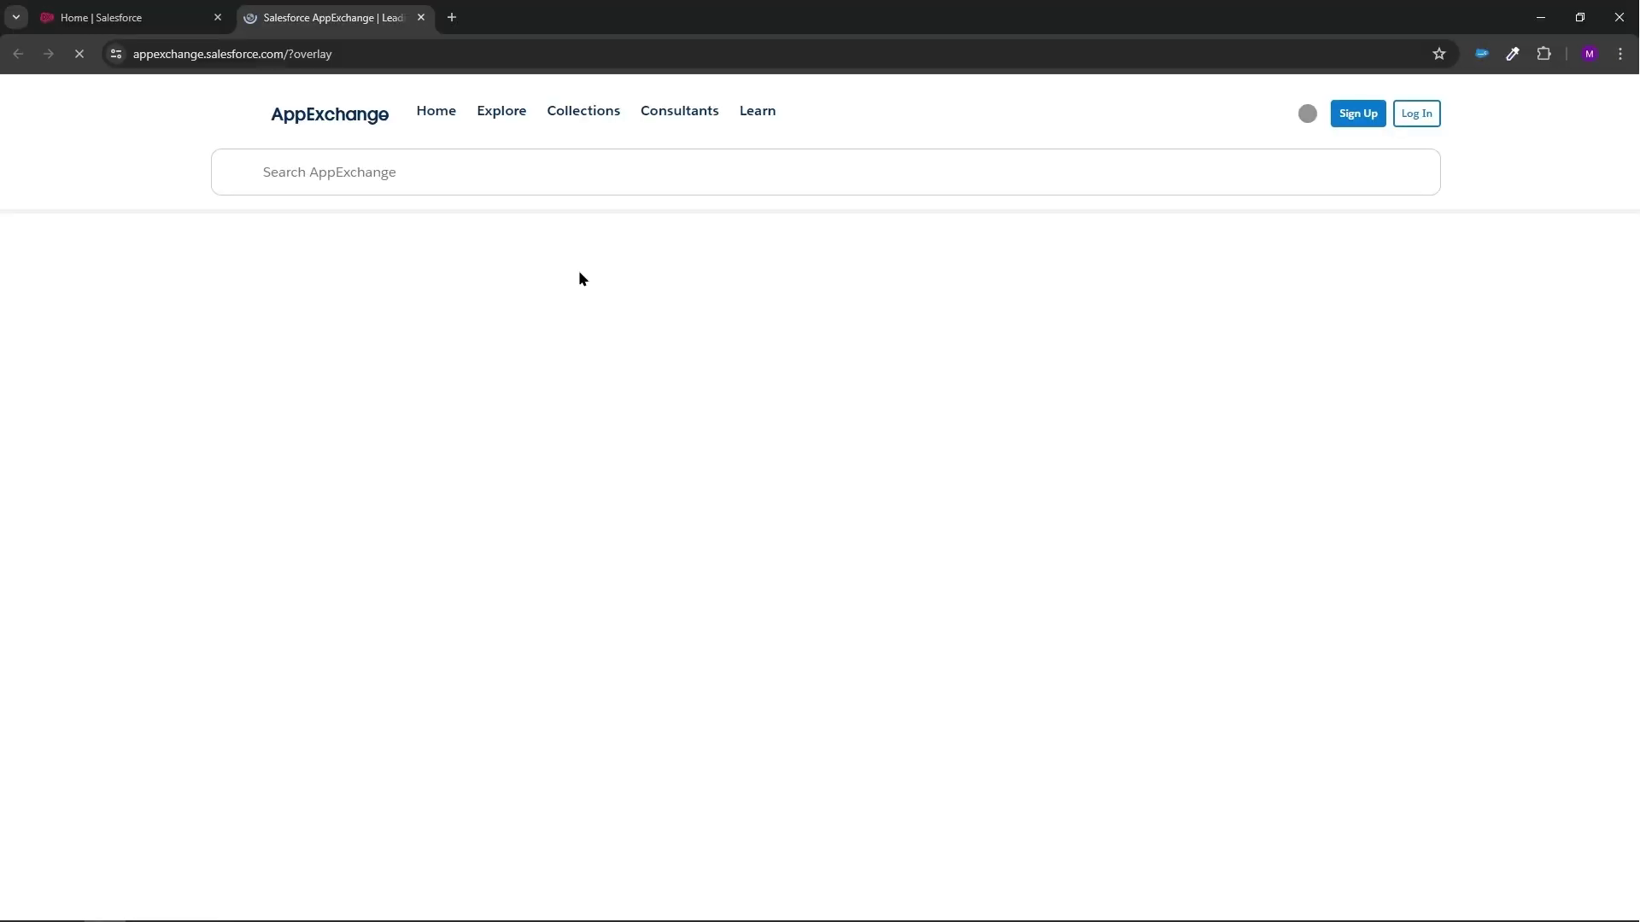
Step: Search AppExchange for "pdf butler", open the PDF Butler - Document Generation listing and request to get the package
left_click(421, 168)
type("pdf but")
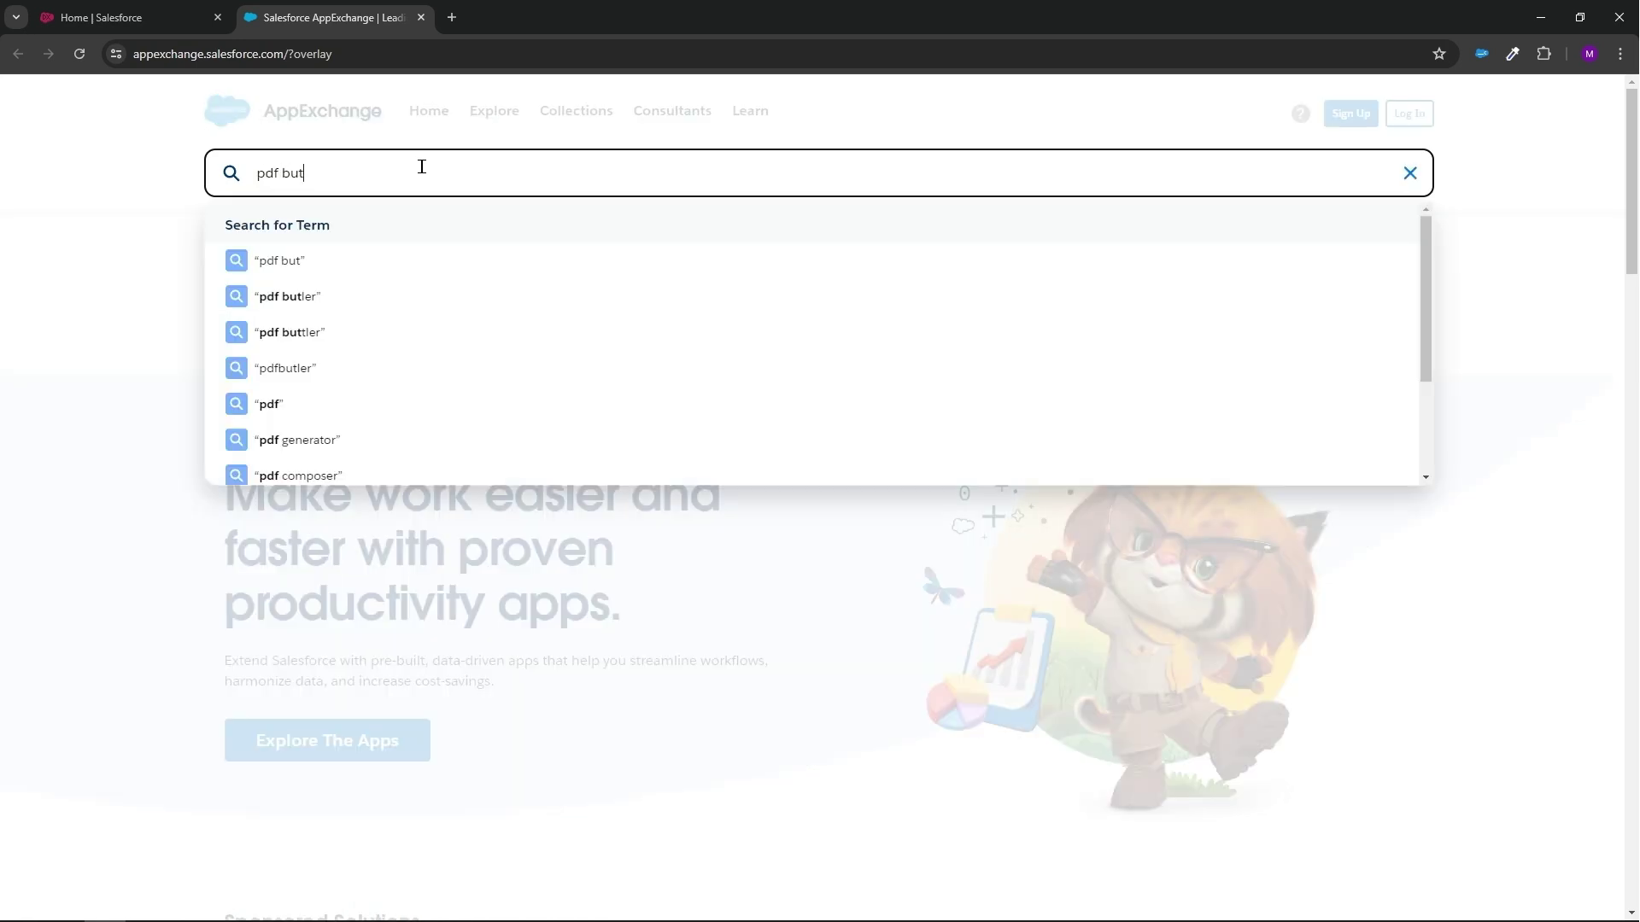
left_click(413, 281)
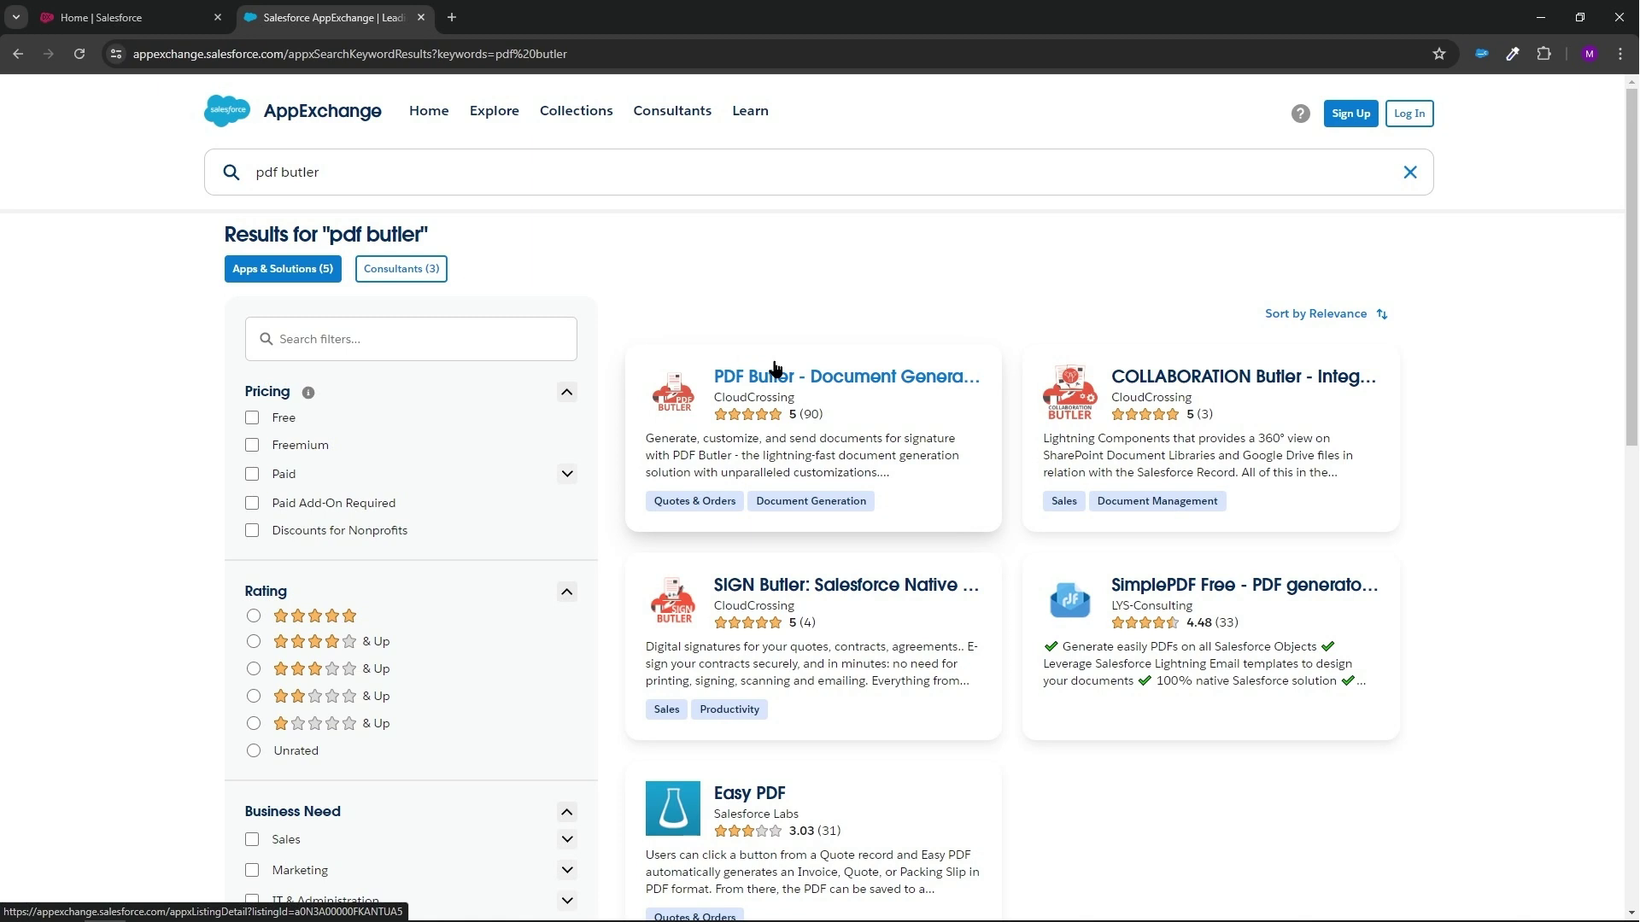
left_click(775, 369)
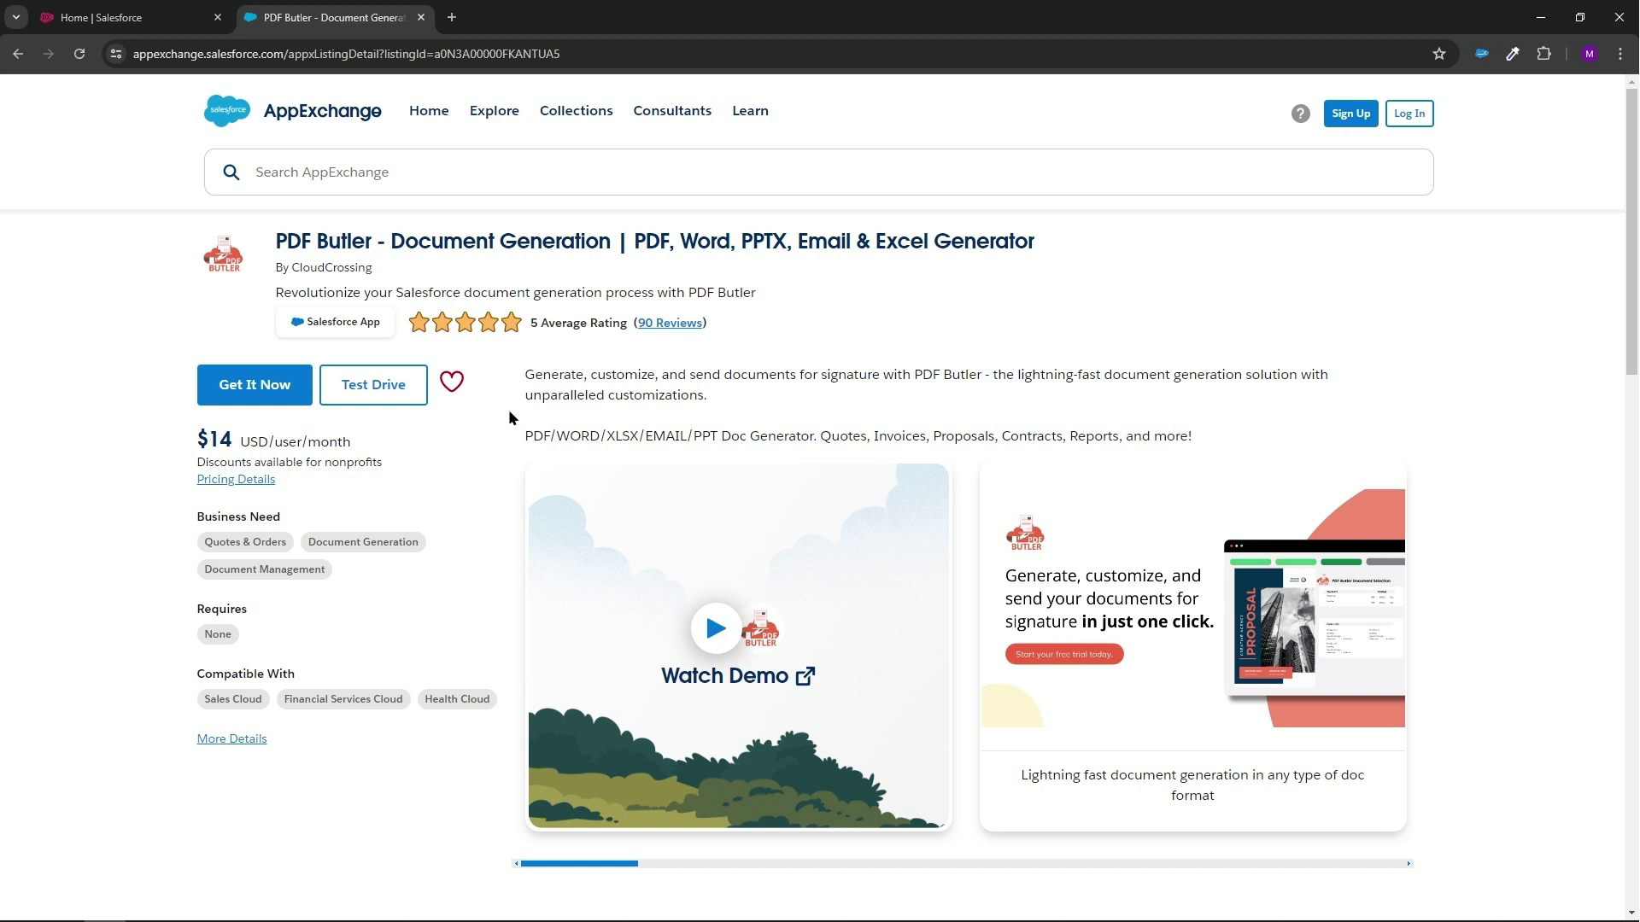
left_click(272, 387)
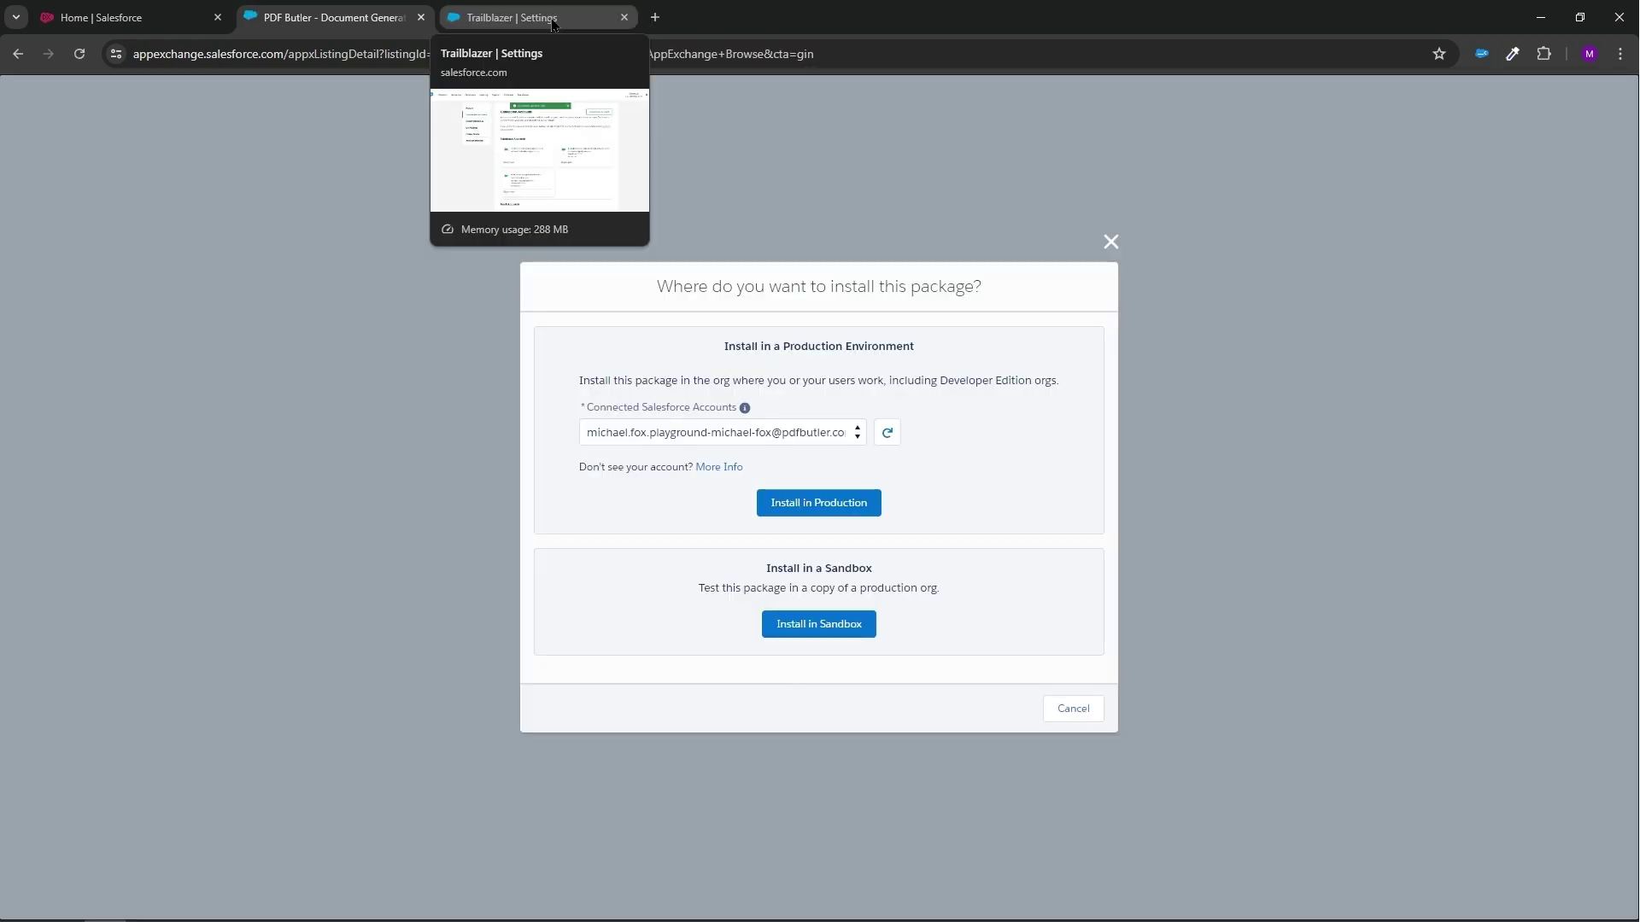
Step: Check the connected Salesforce accounts in the Trailblazer settings and return to the PDF Butler installation options
left_click(553, 25)
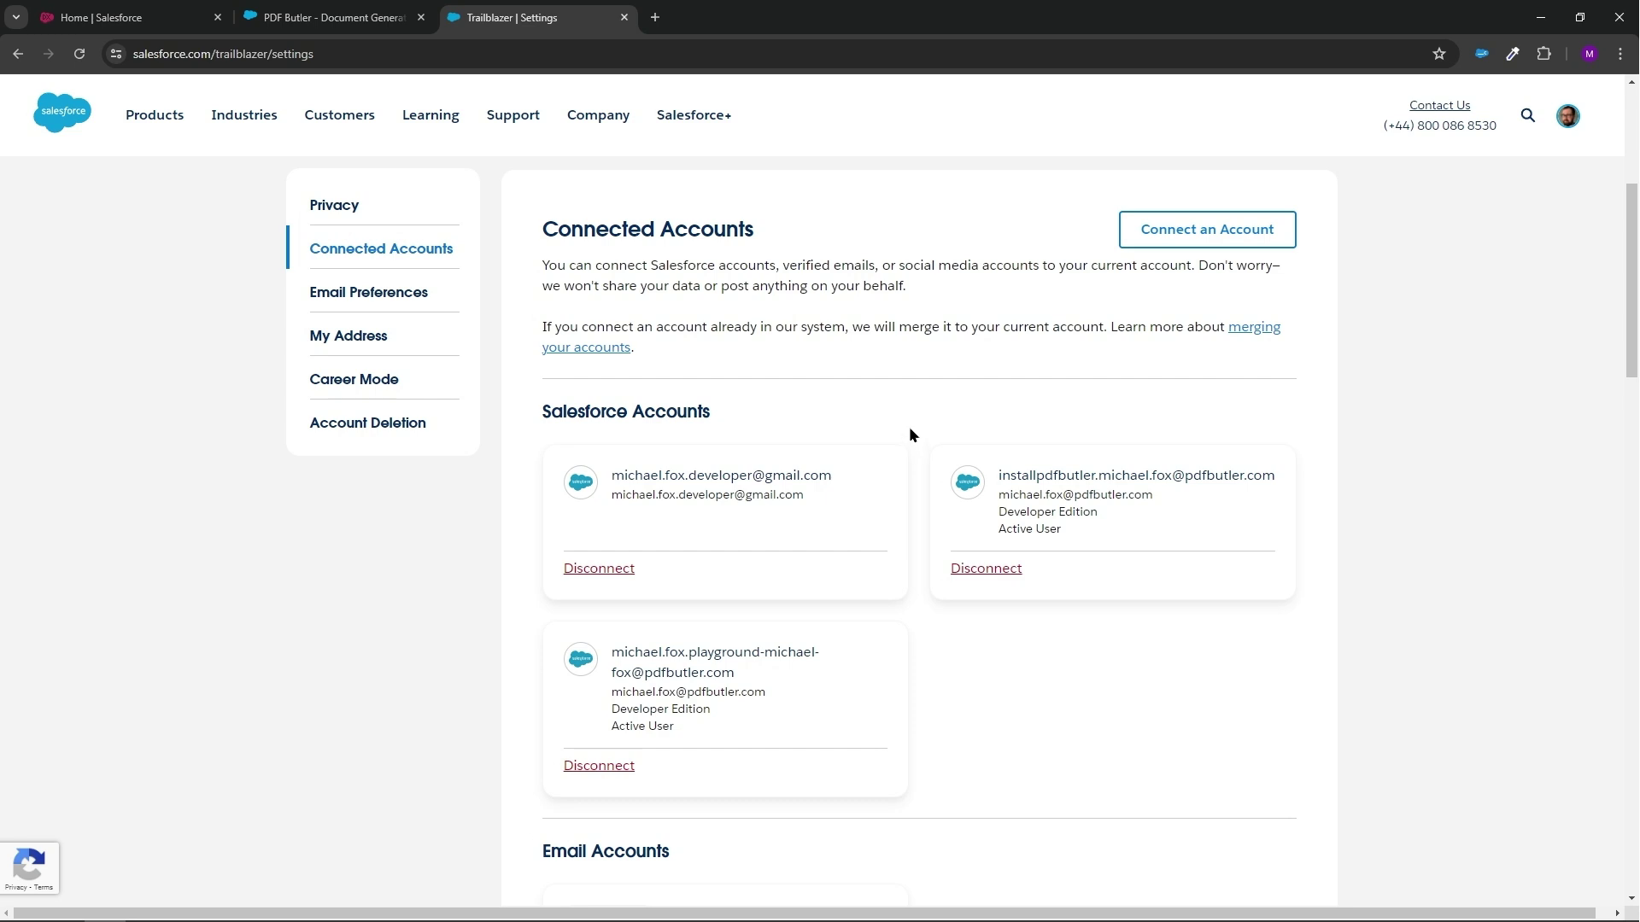
mouse_move(369, 18)
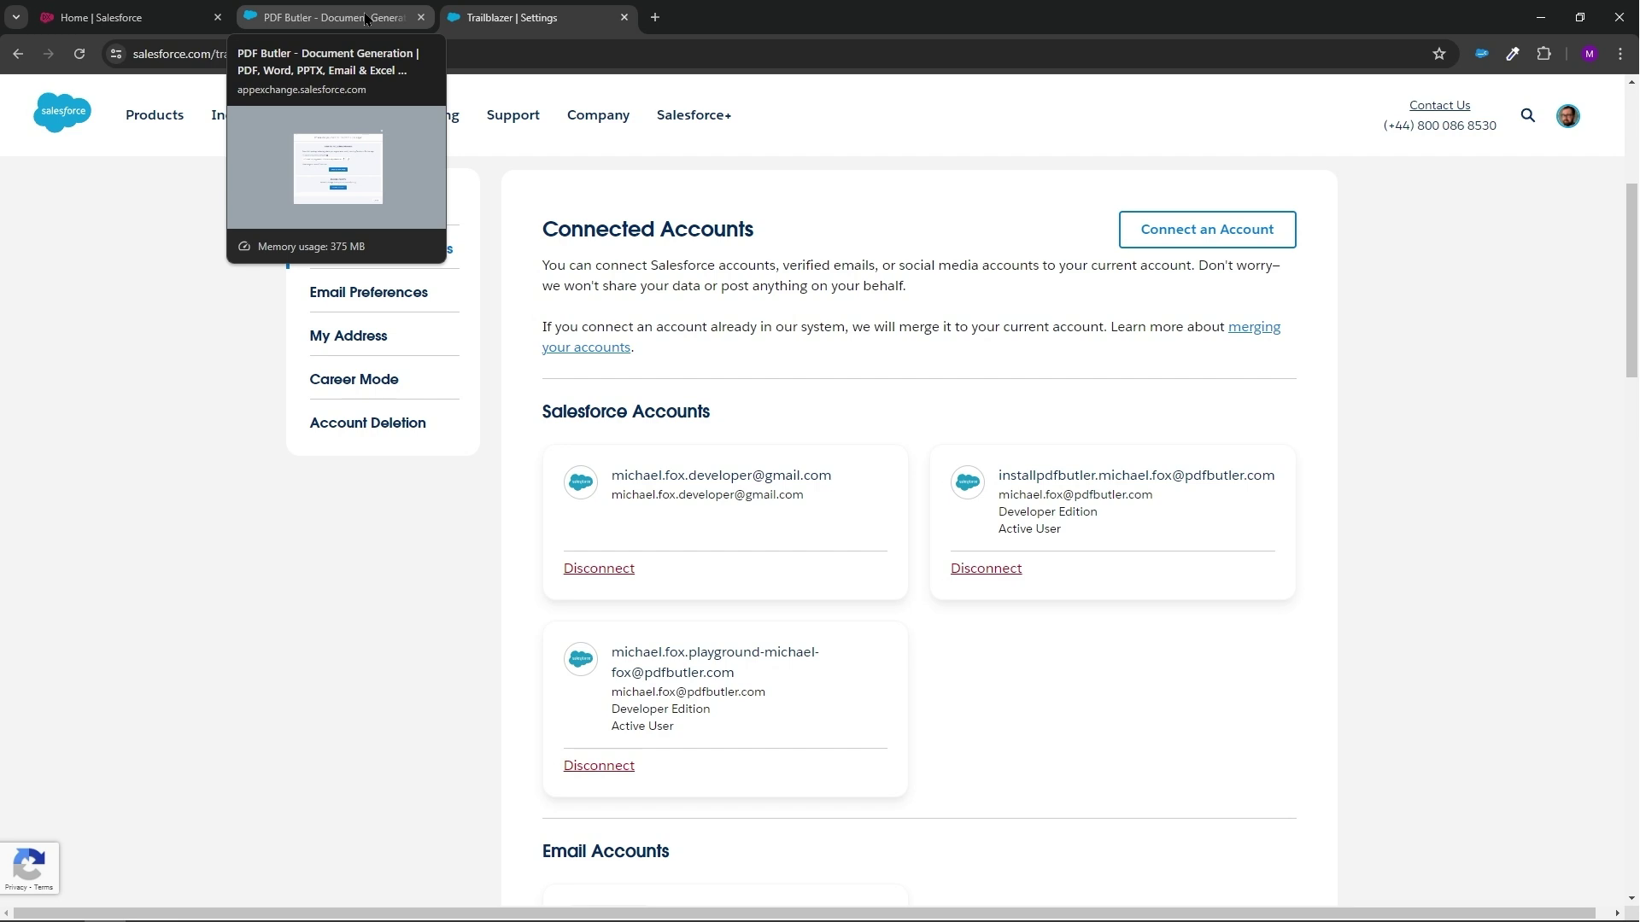
left_click(365, 19)
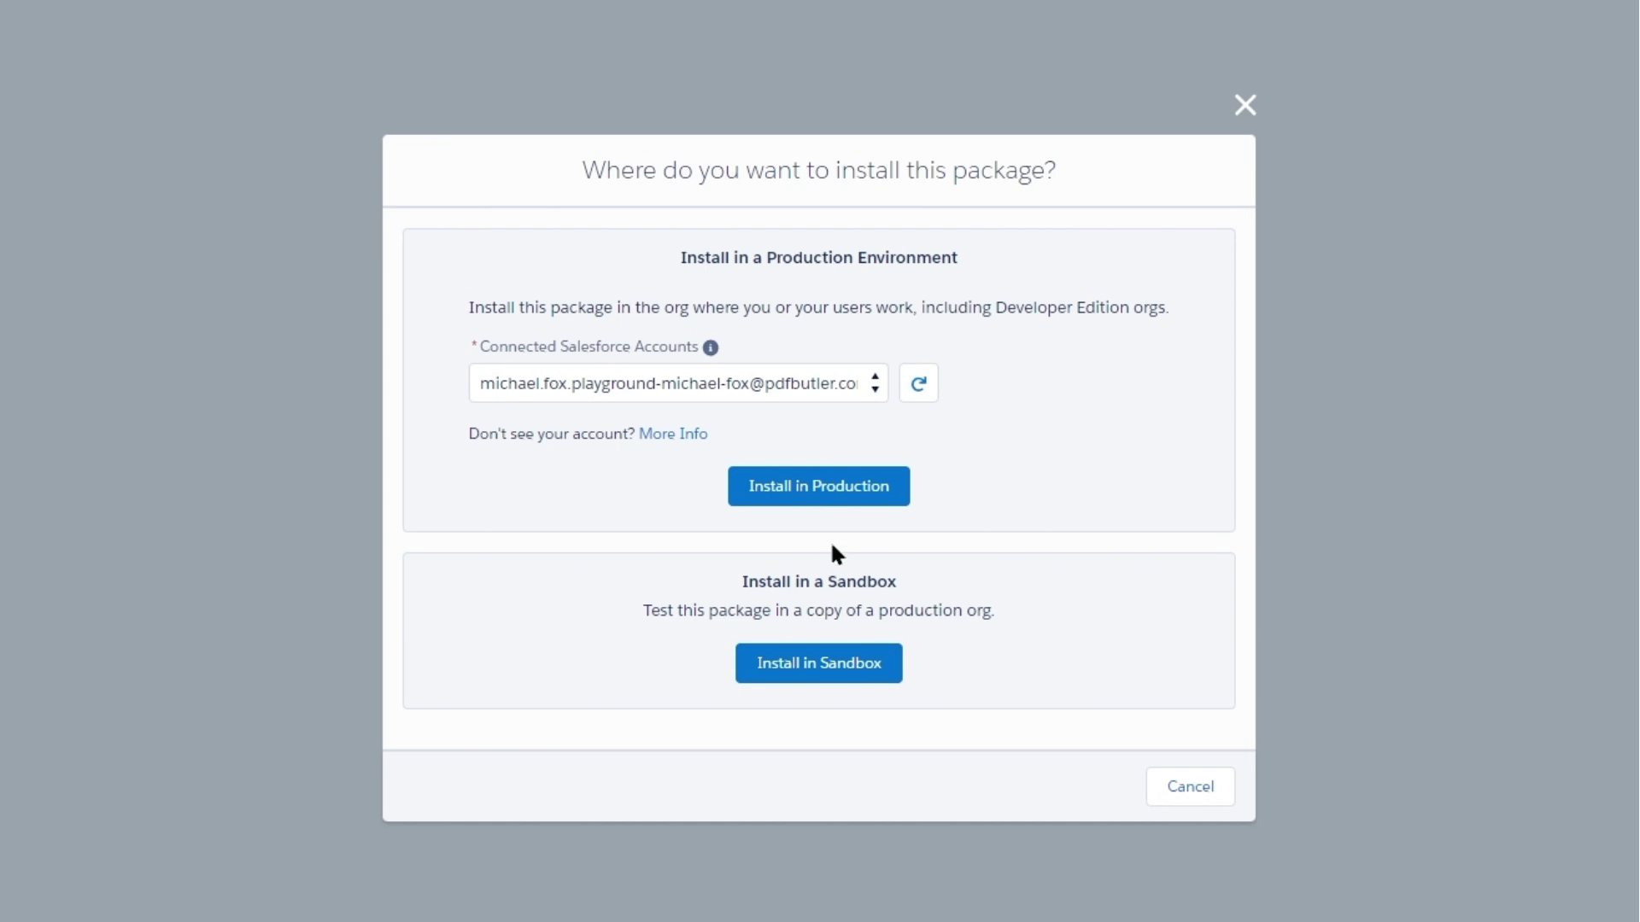
Step: Install PDF Butler in the production environment for admins only, granting access to the third-party web sites
left_click(819, 497)
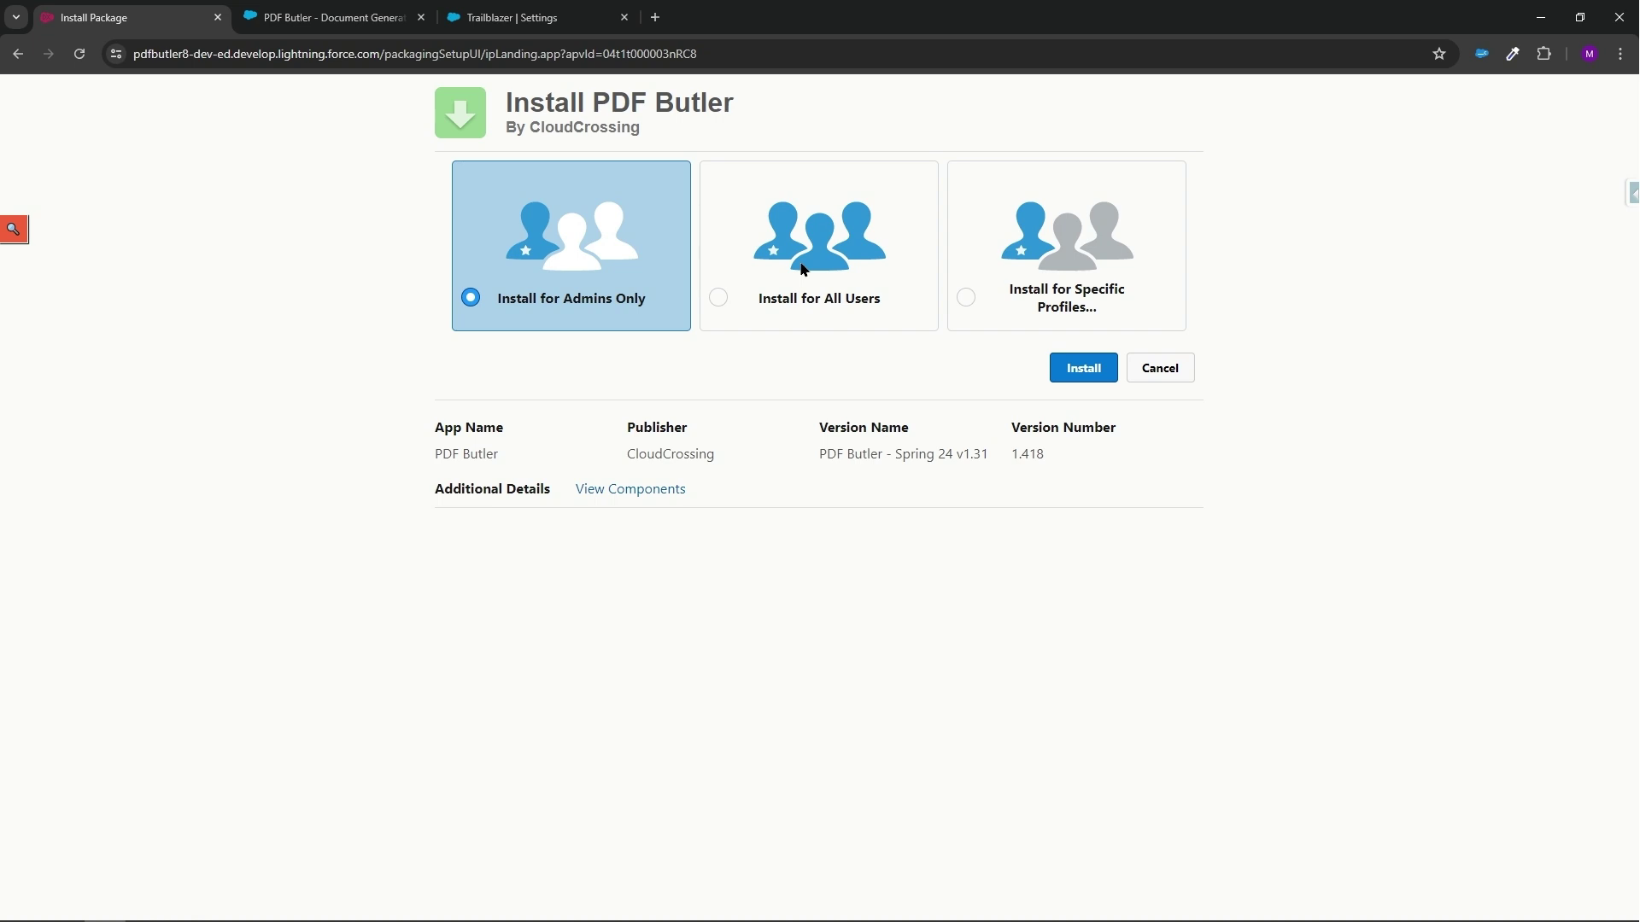
left_click(1079, 378)
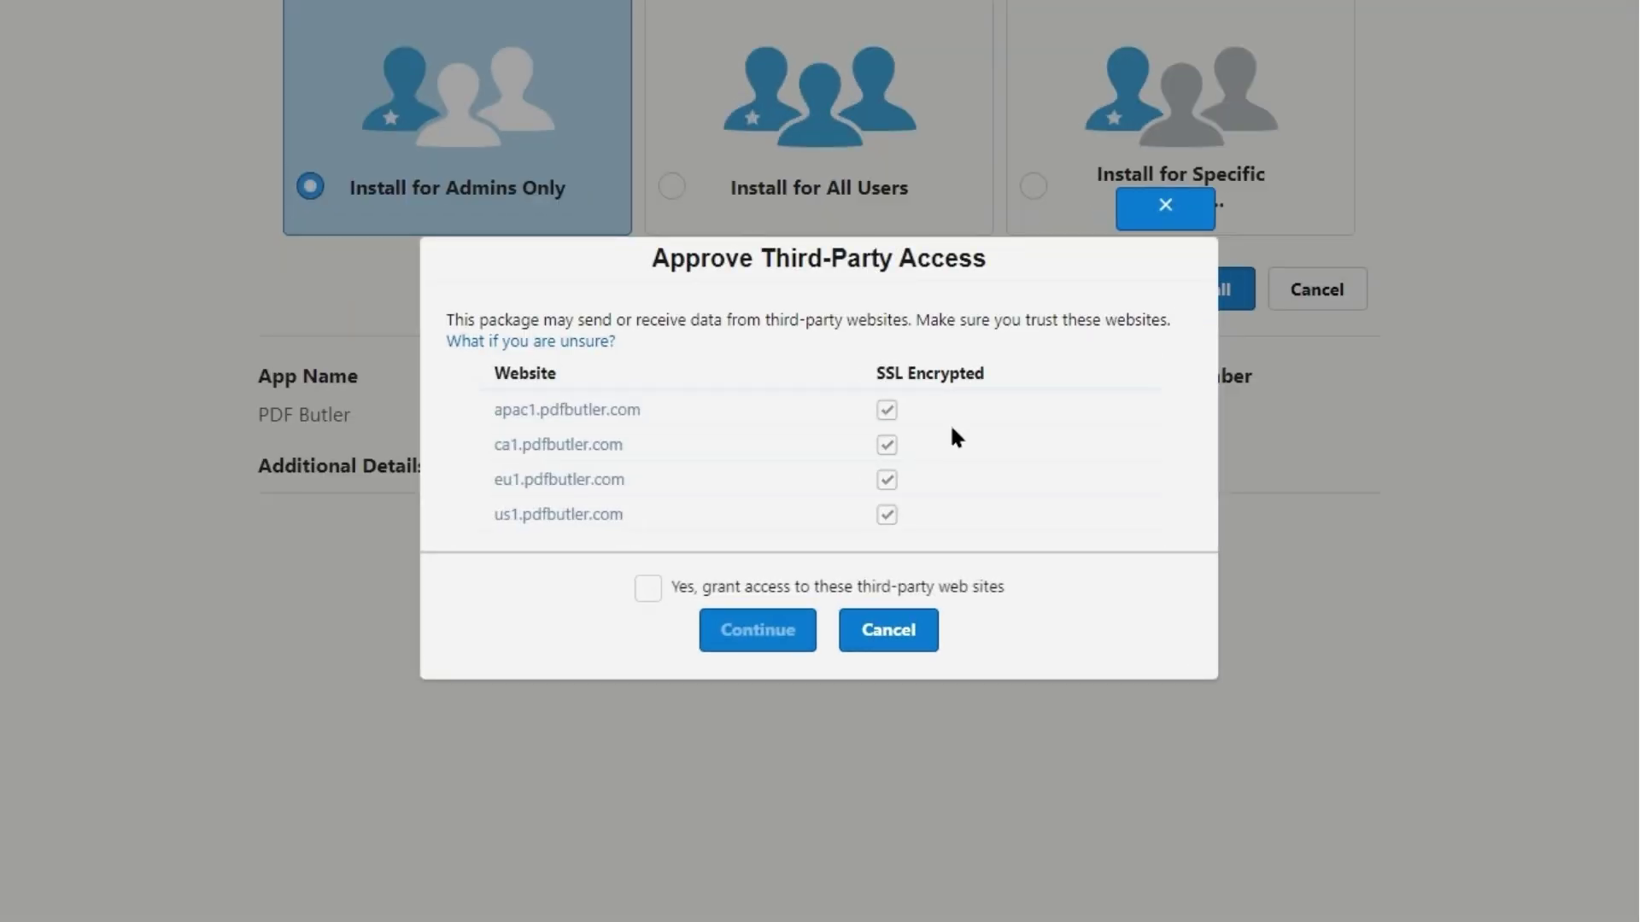
left_click(648, 587)
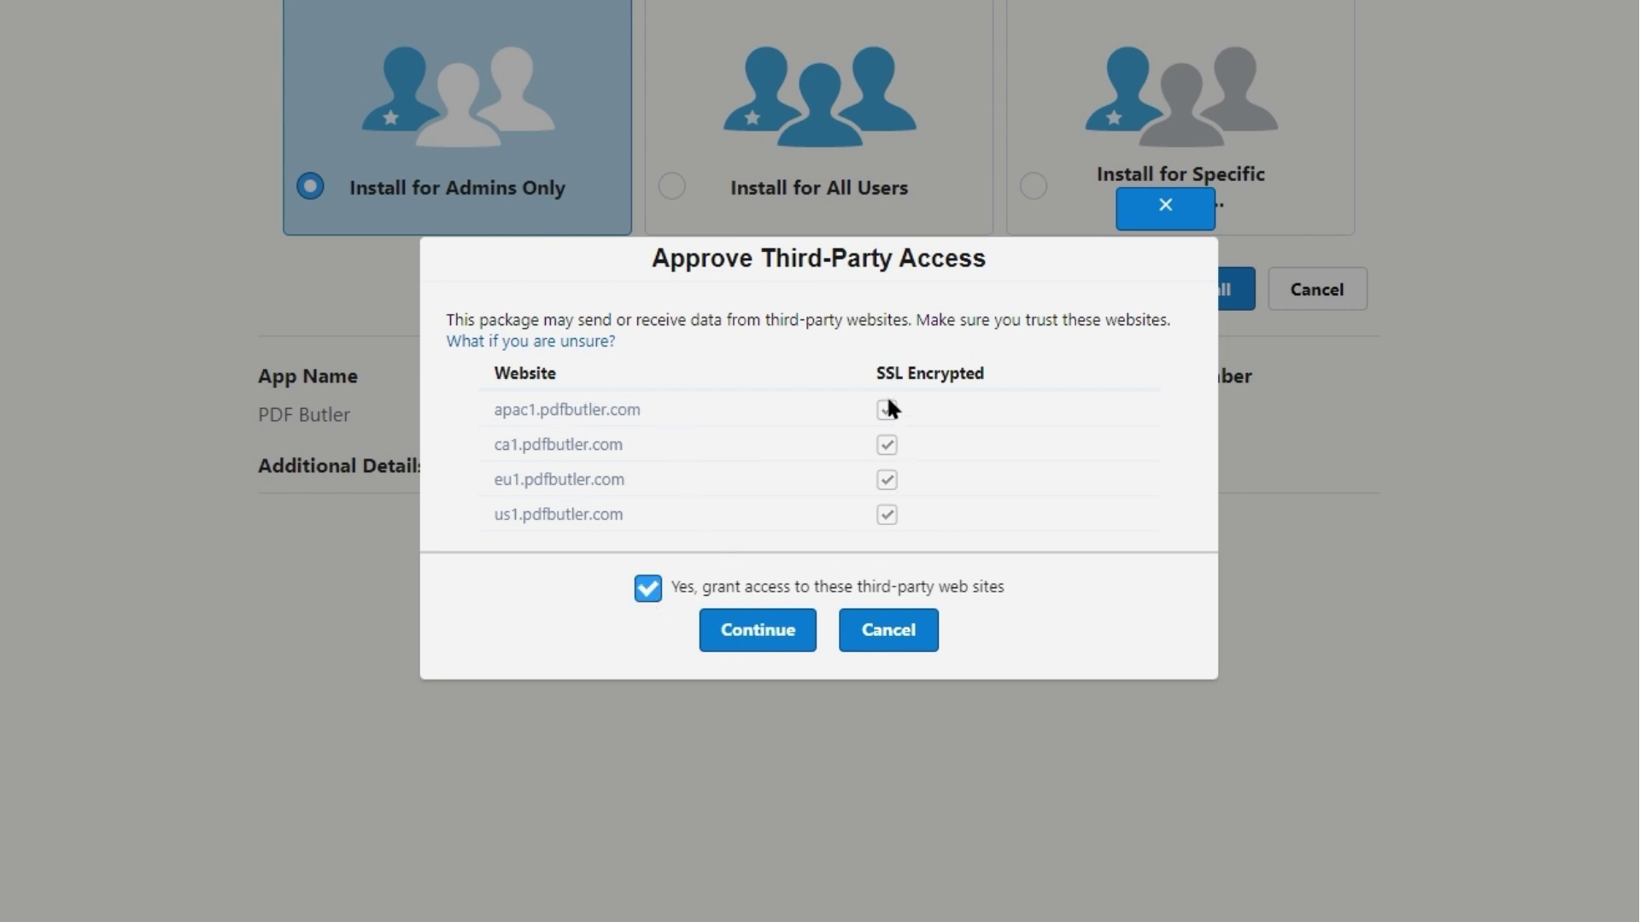
left_click(776, 638)
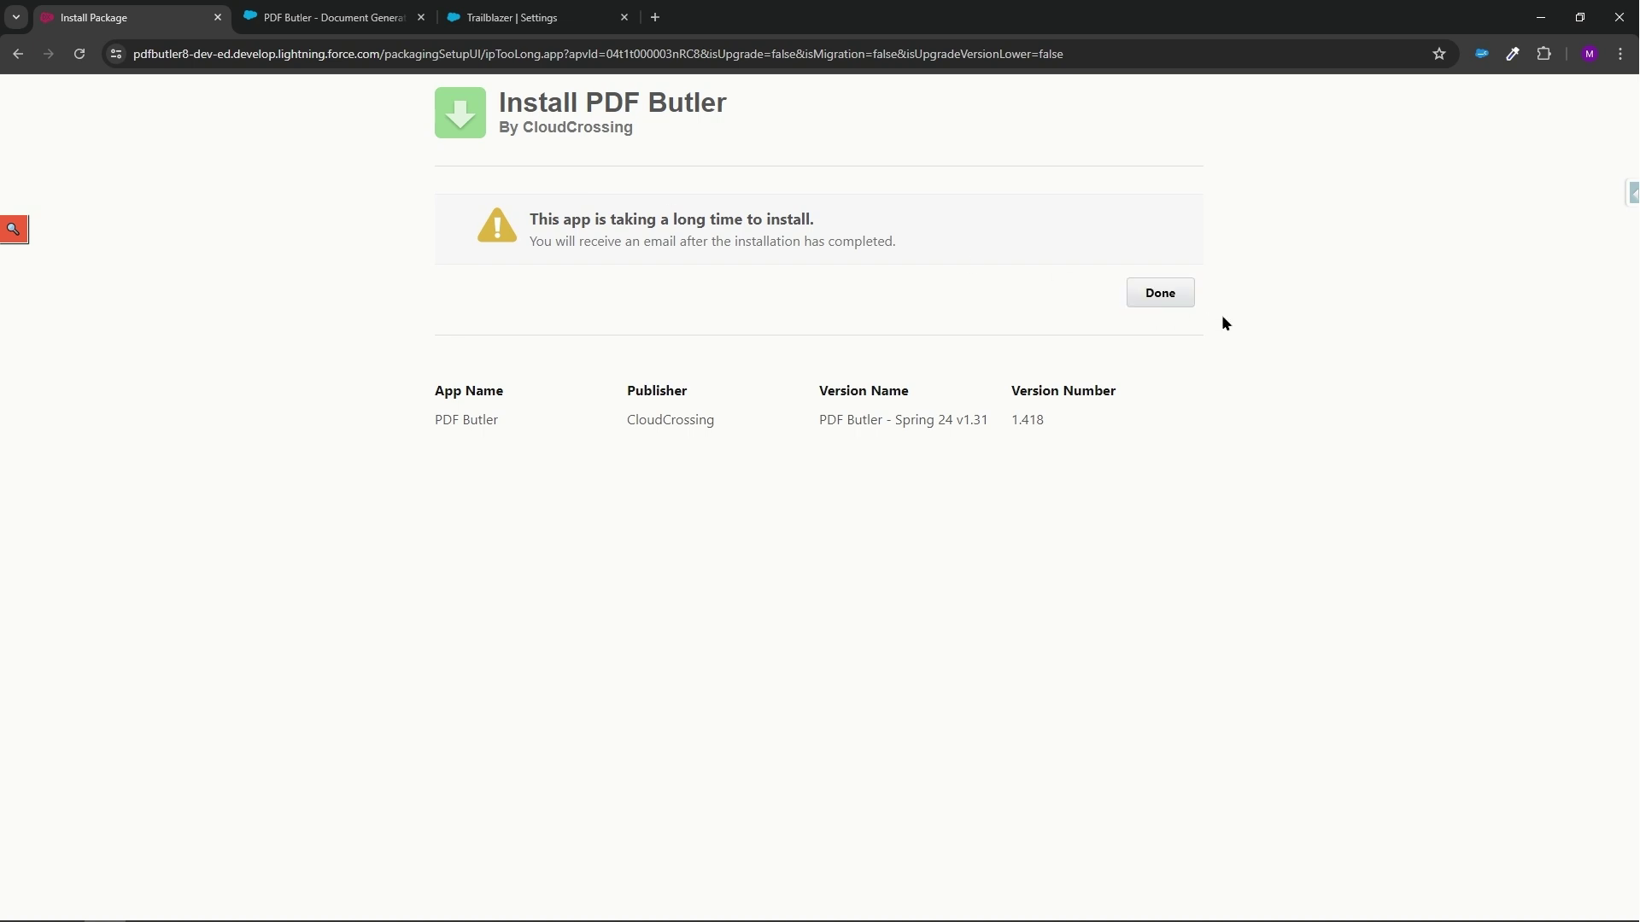
left_click(1192, 300)
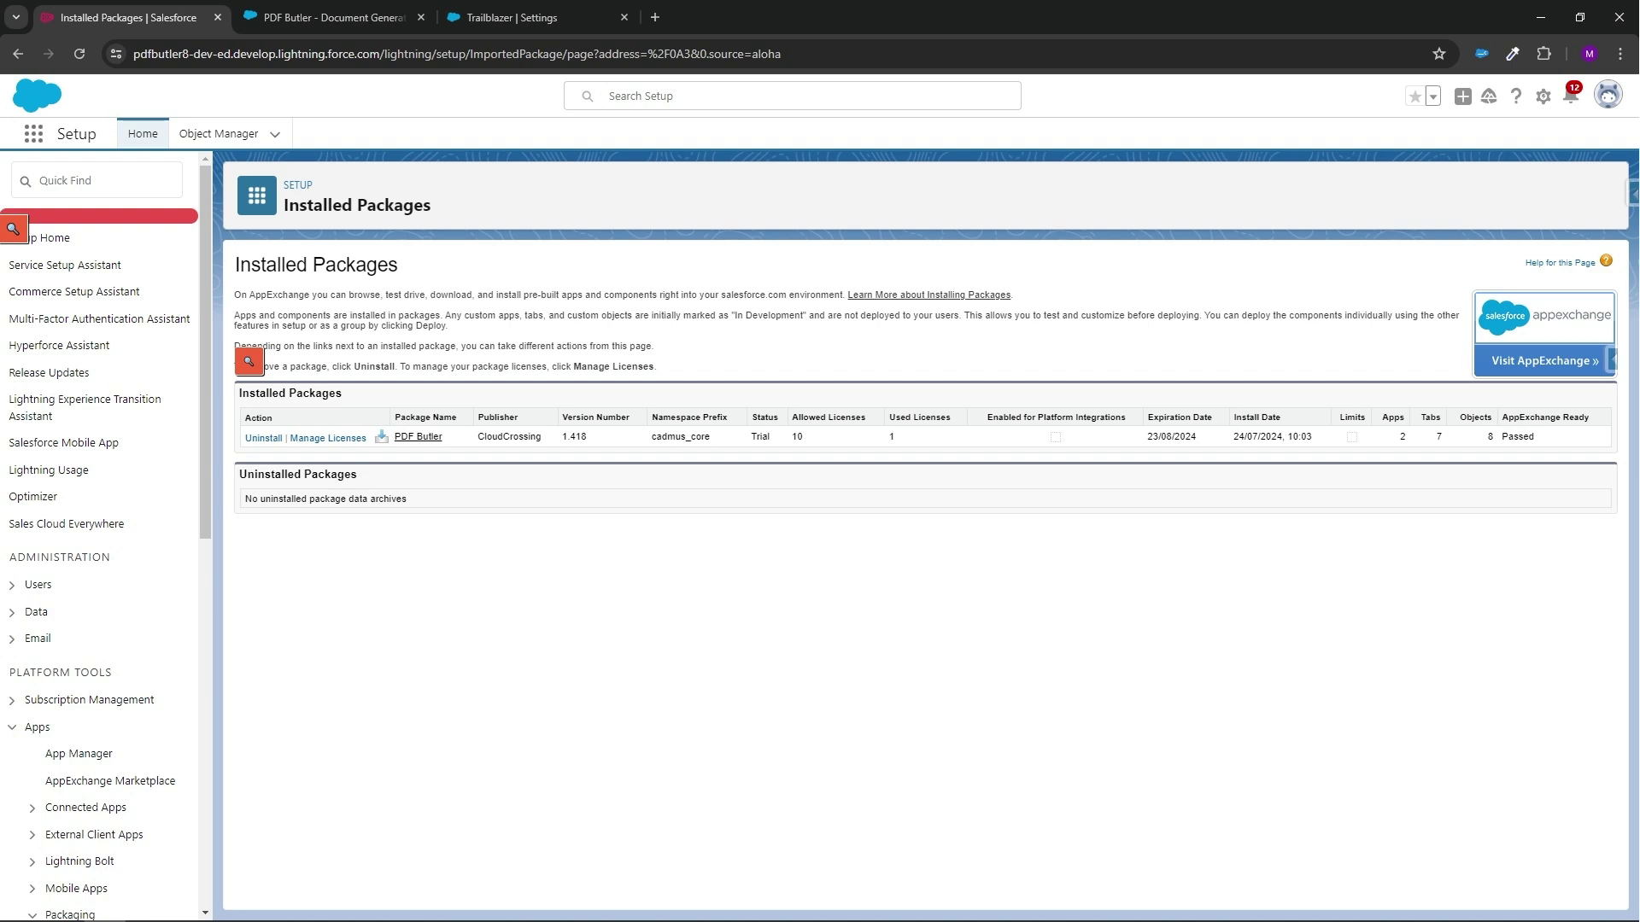
Step: Find and launch the installed PDF Butler app, and dismiss the Go Mobile pop-up on its Get Started page
left_click(34, 133)
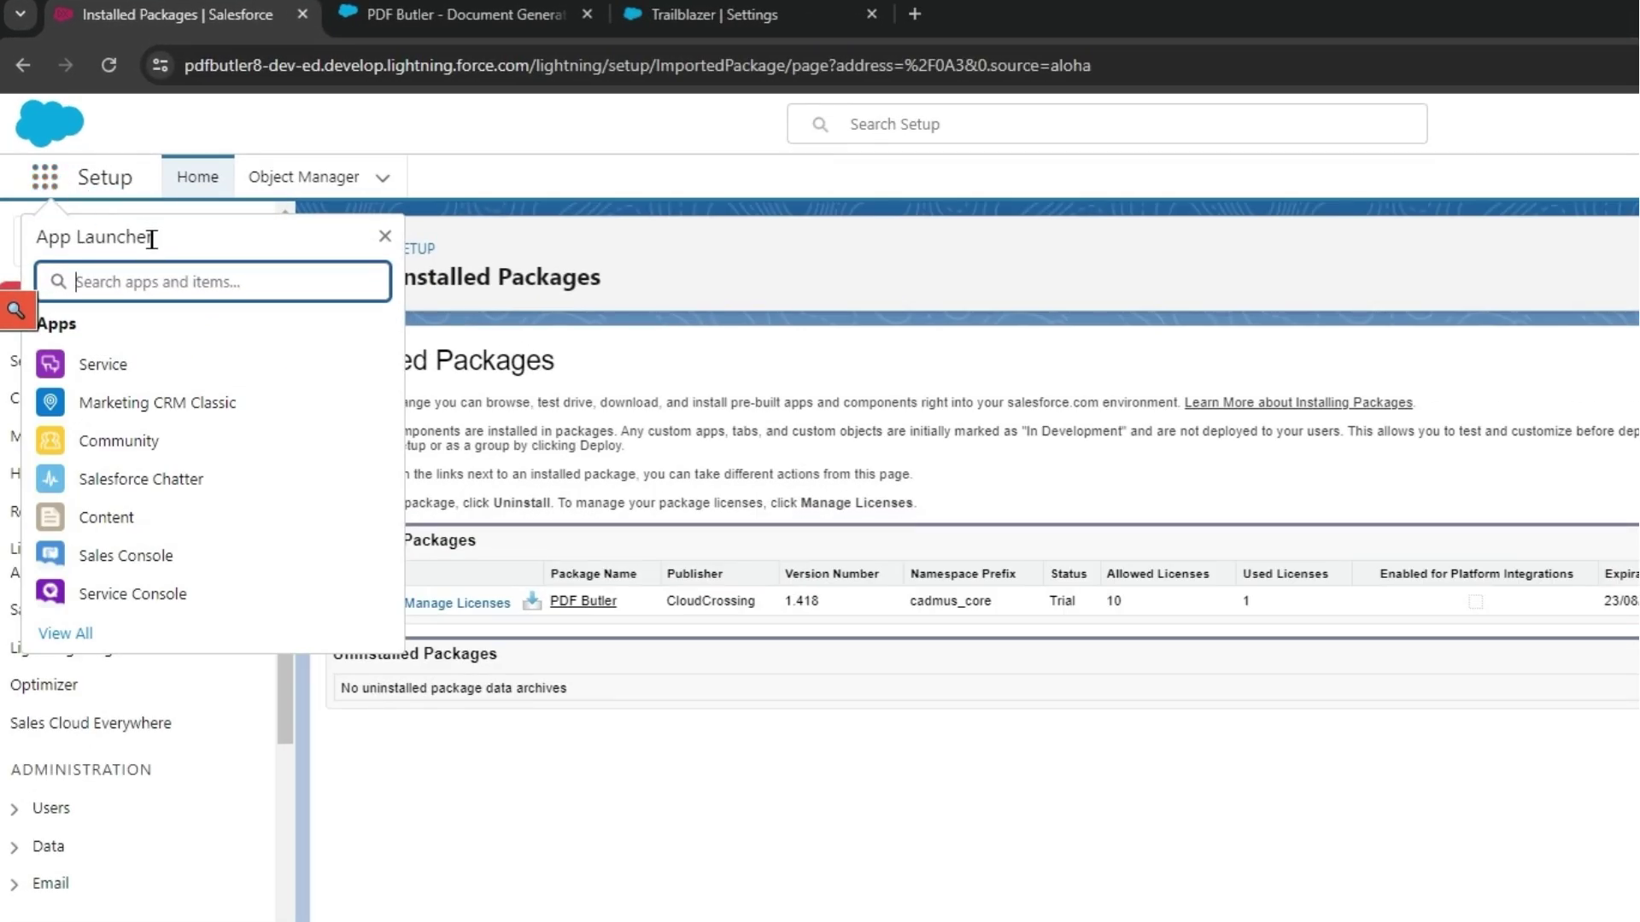
type("pdf")
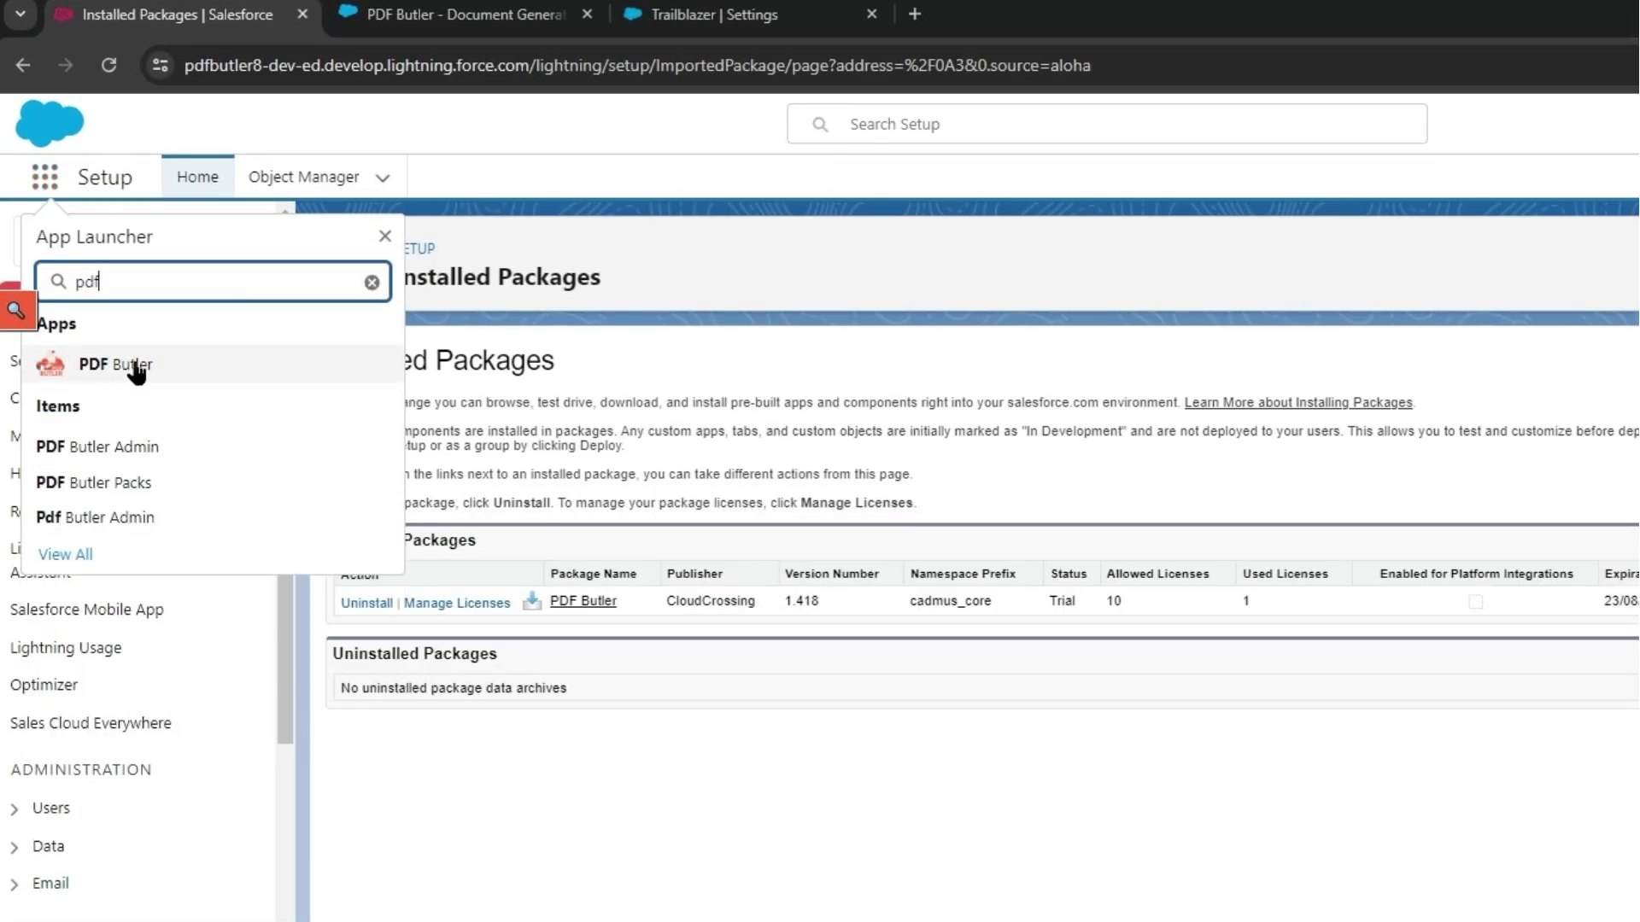
left_click(135, 368)
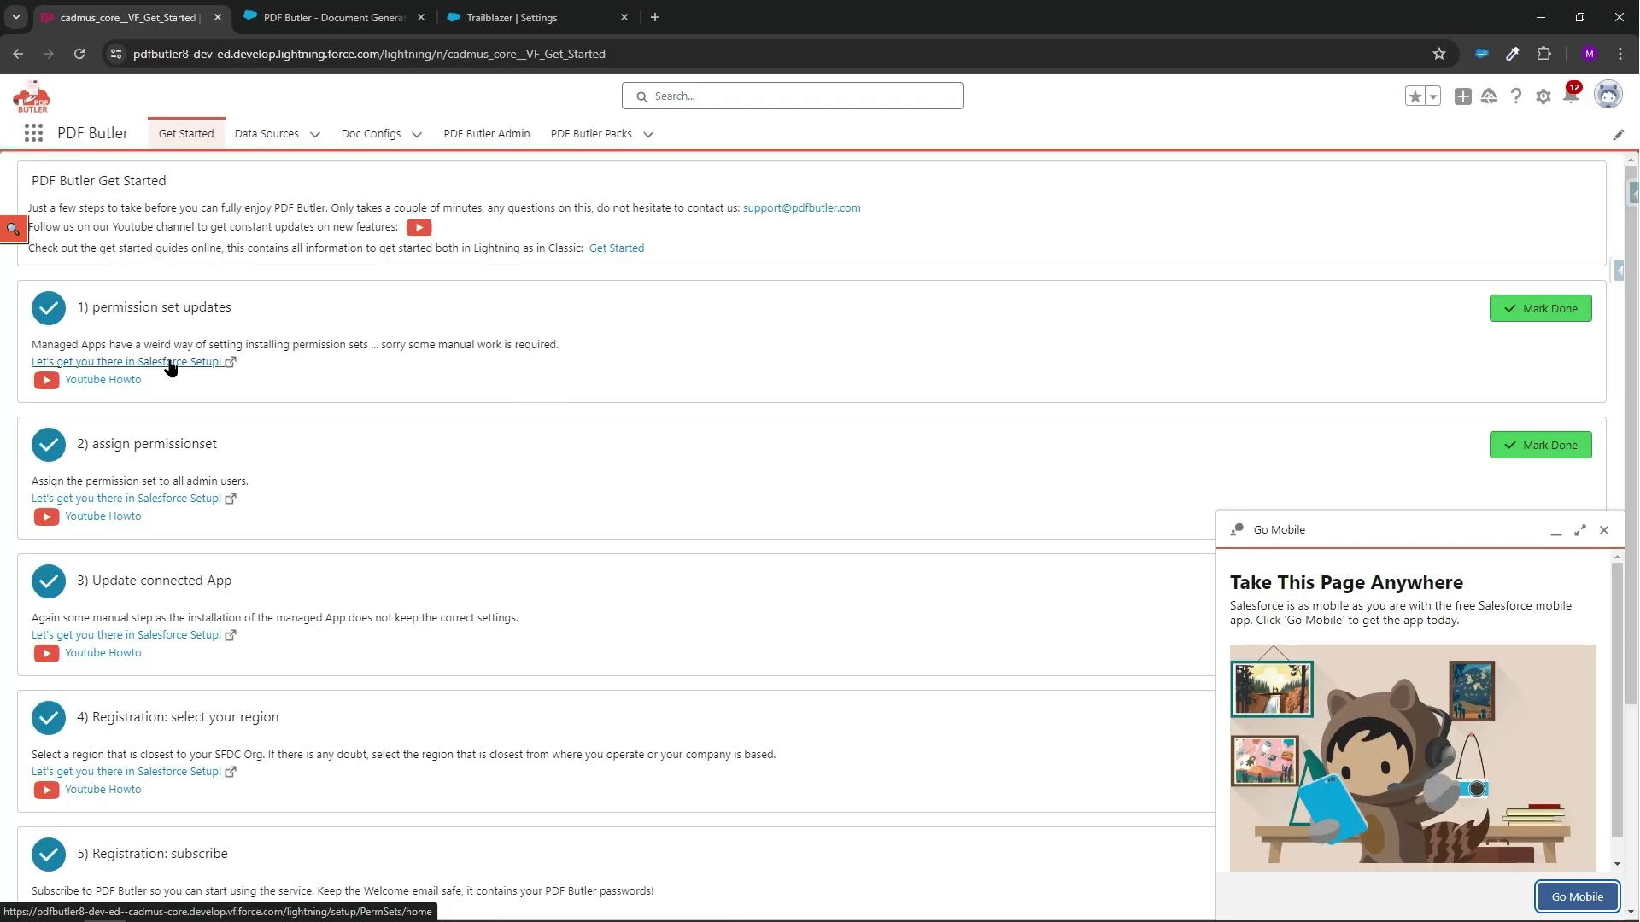
left_click(1604, 530)
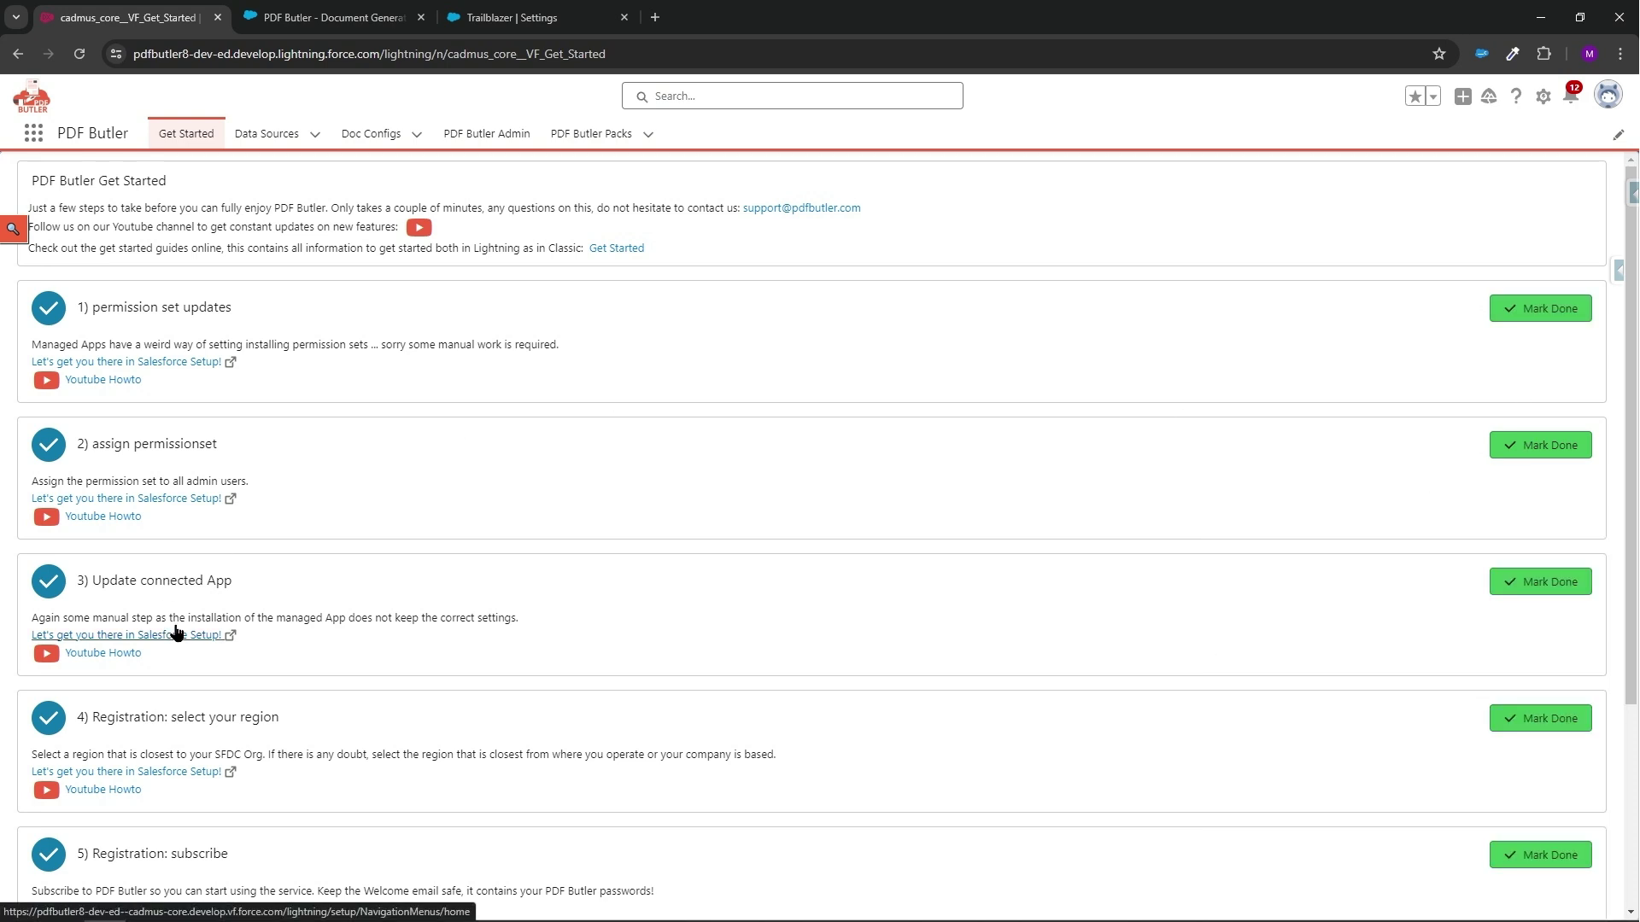
left_click(1543, 95)
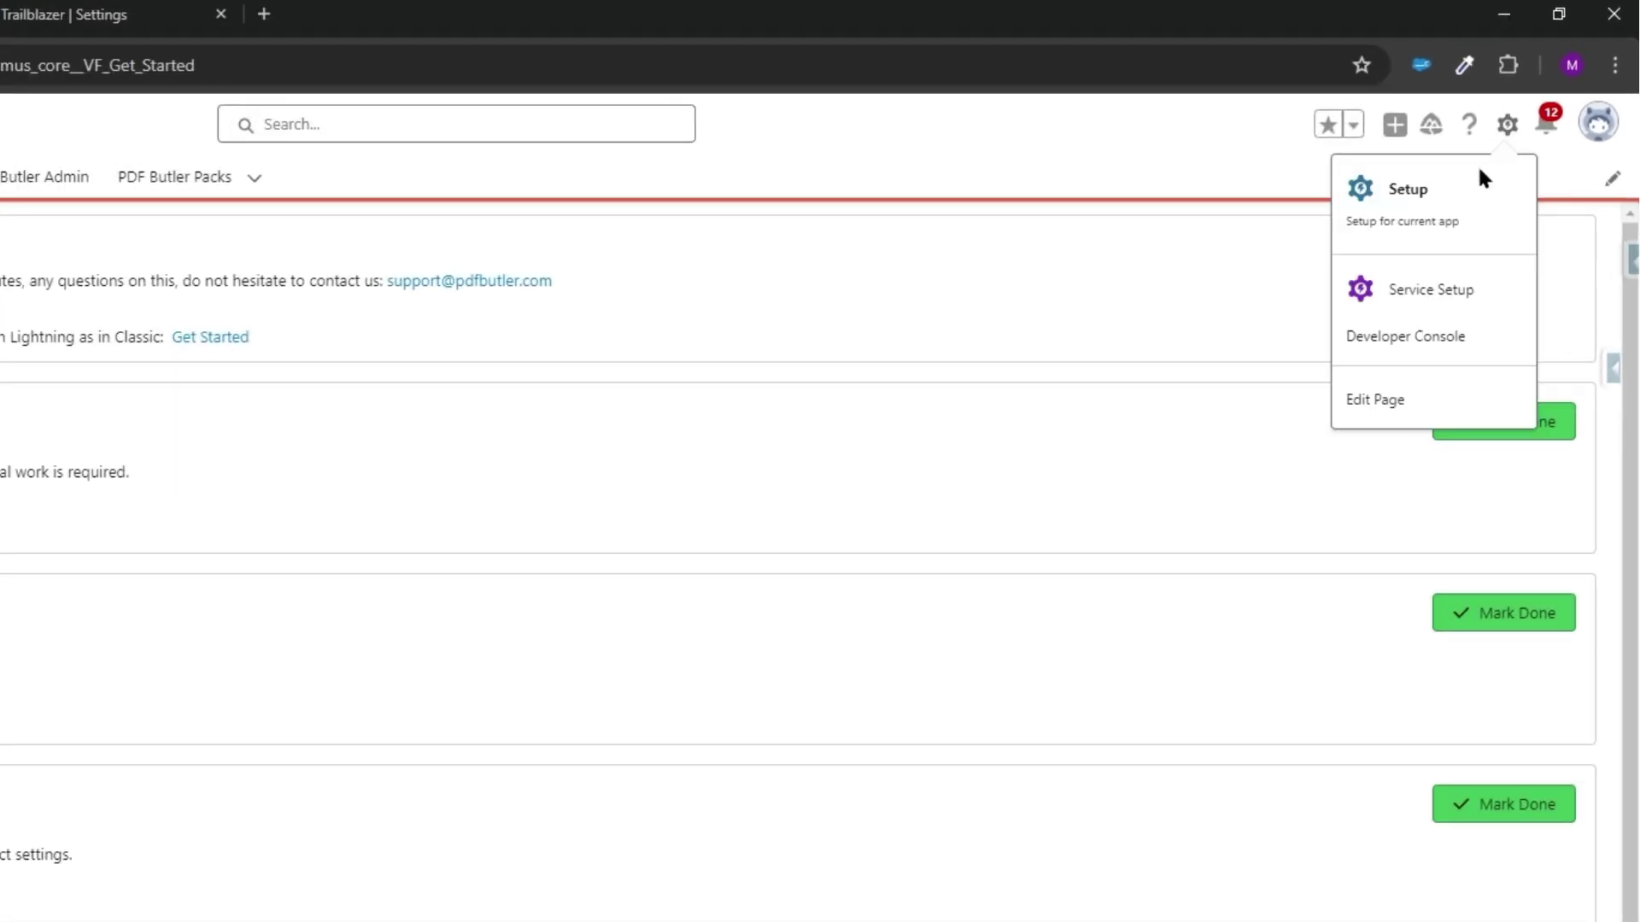
left_click(1482, 179)
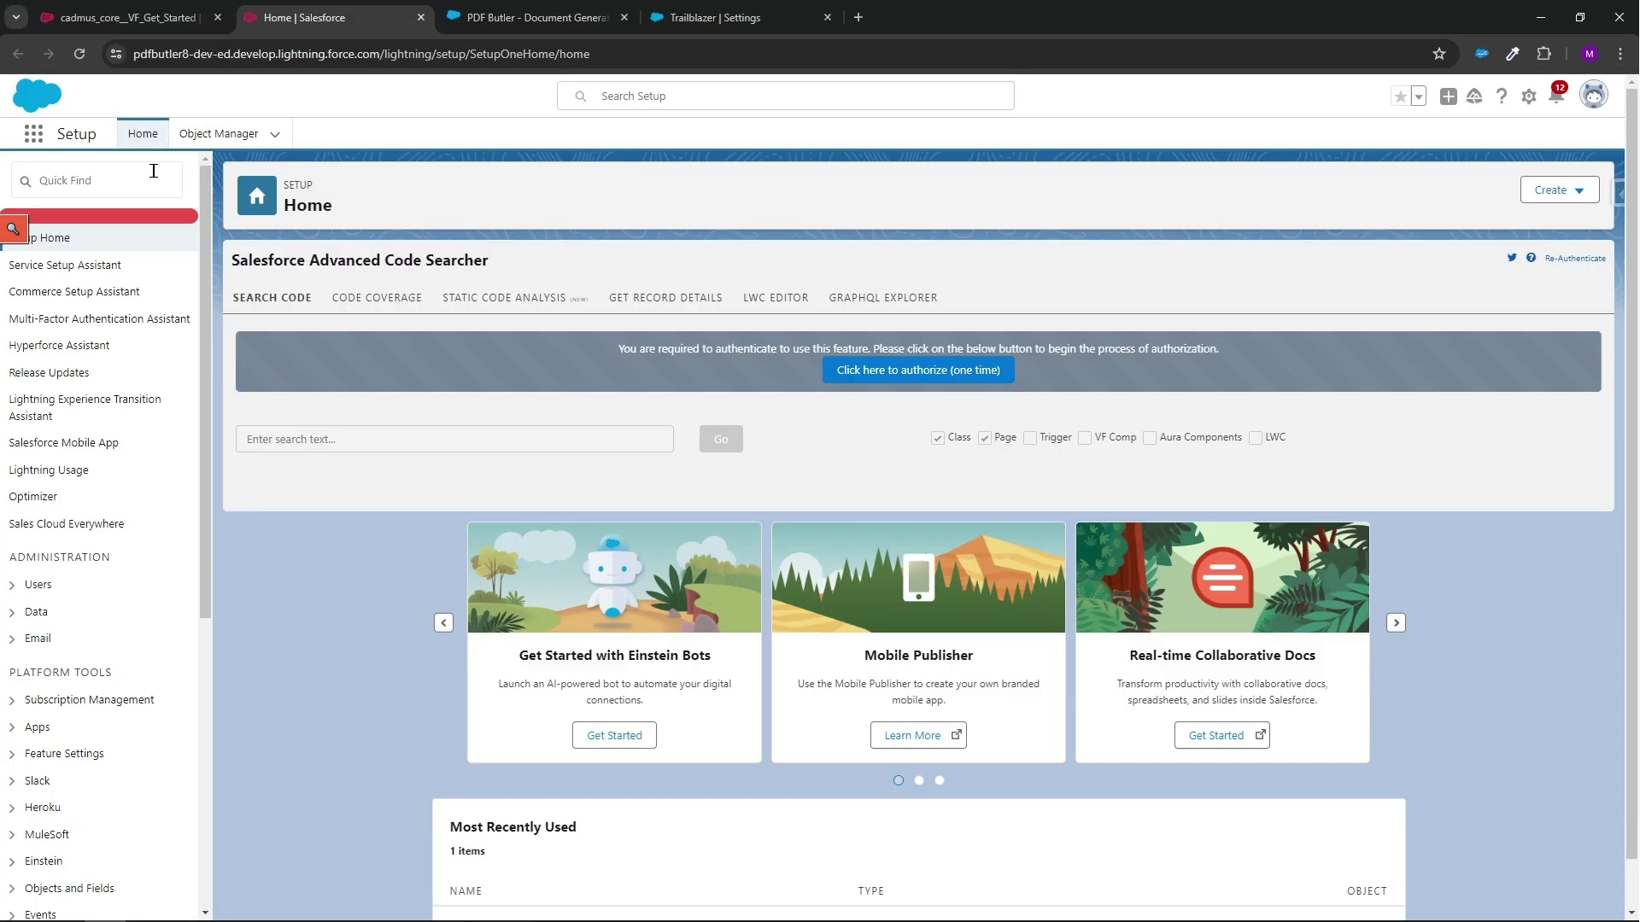
left_click(128, 17)
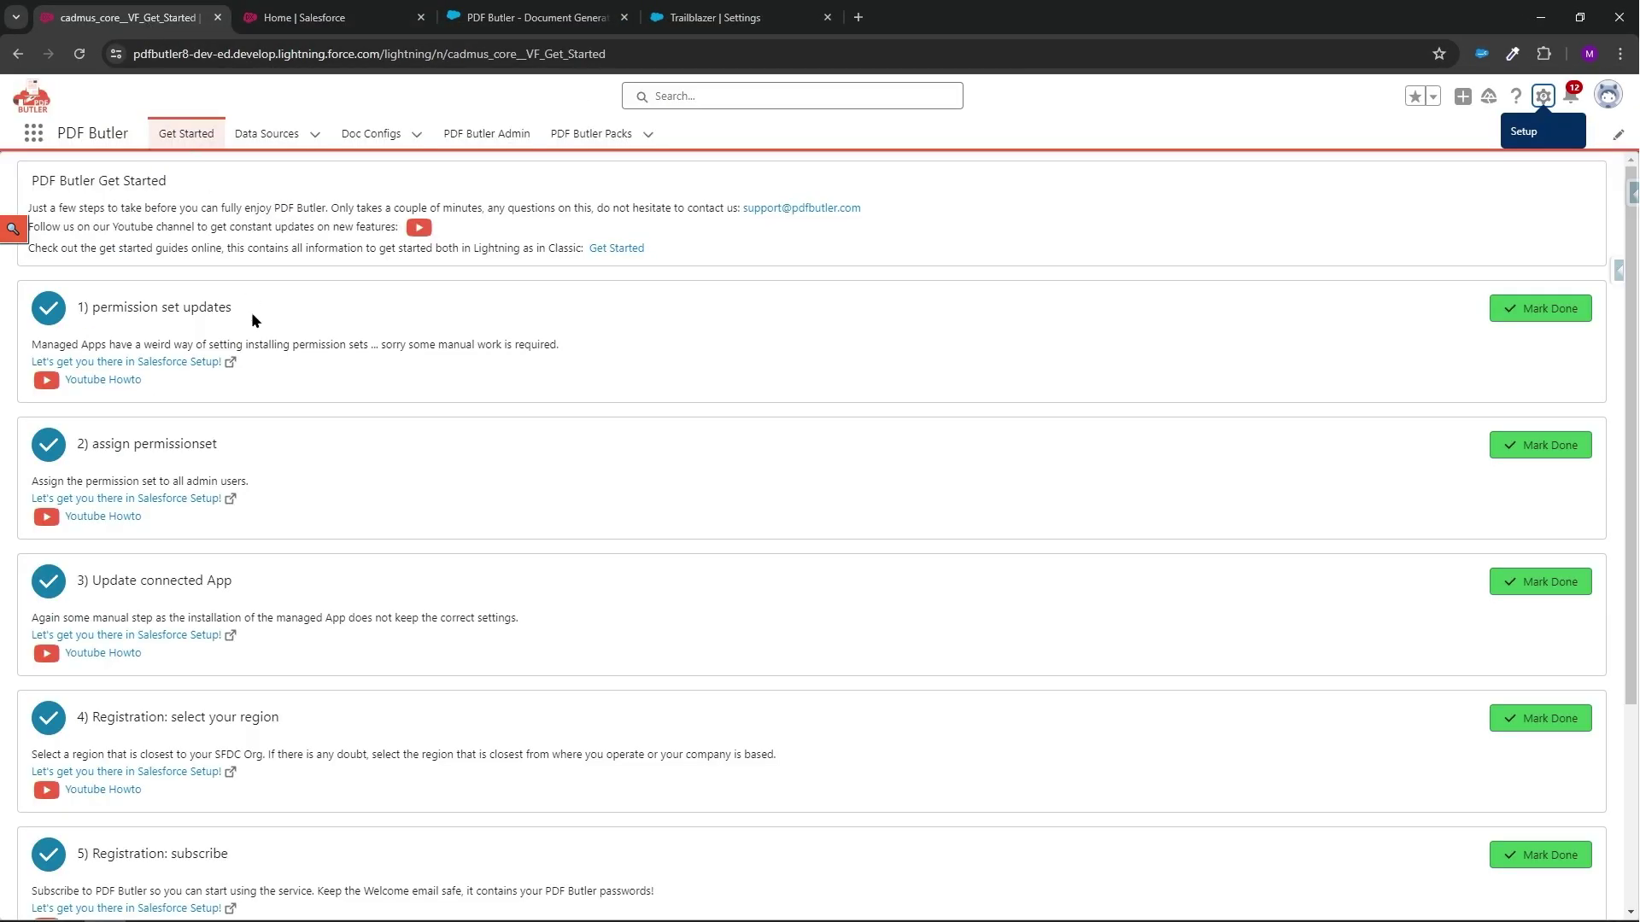
Step: From the permission set updates item, go to the permission sets and clone PDF Butler Admin as "PDF Butler Admin Local" with API name PDF_Butler_Admin_Local
left_click(179, 362)
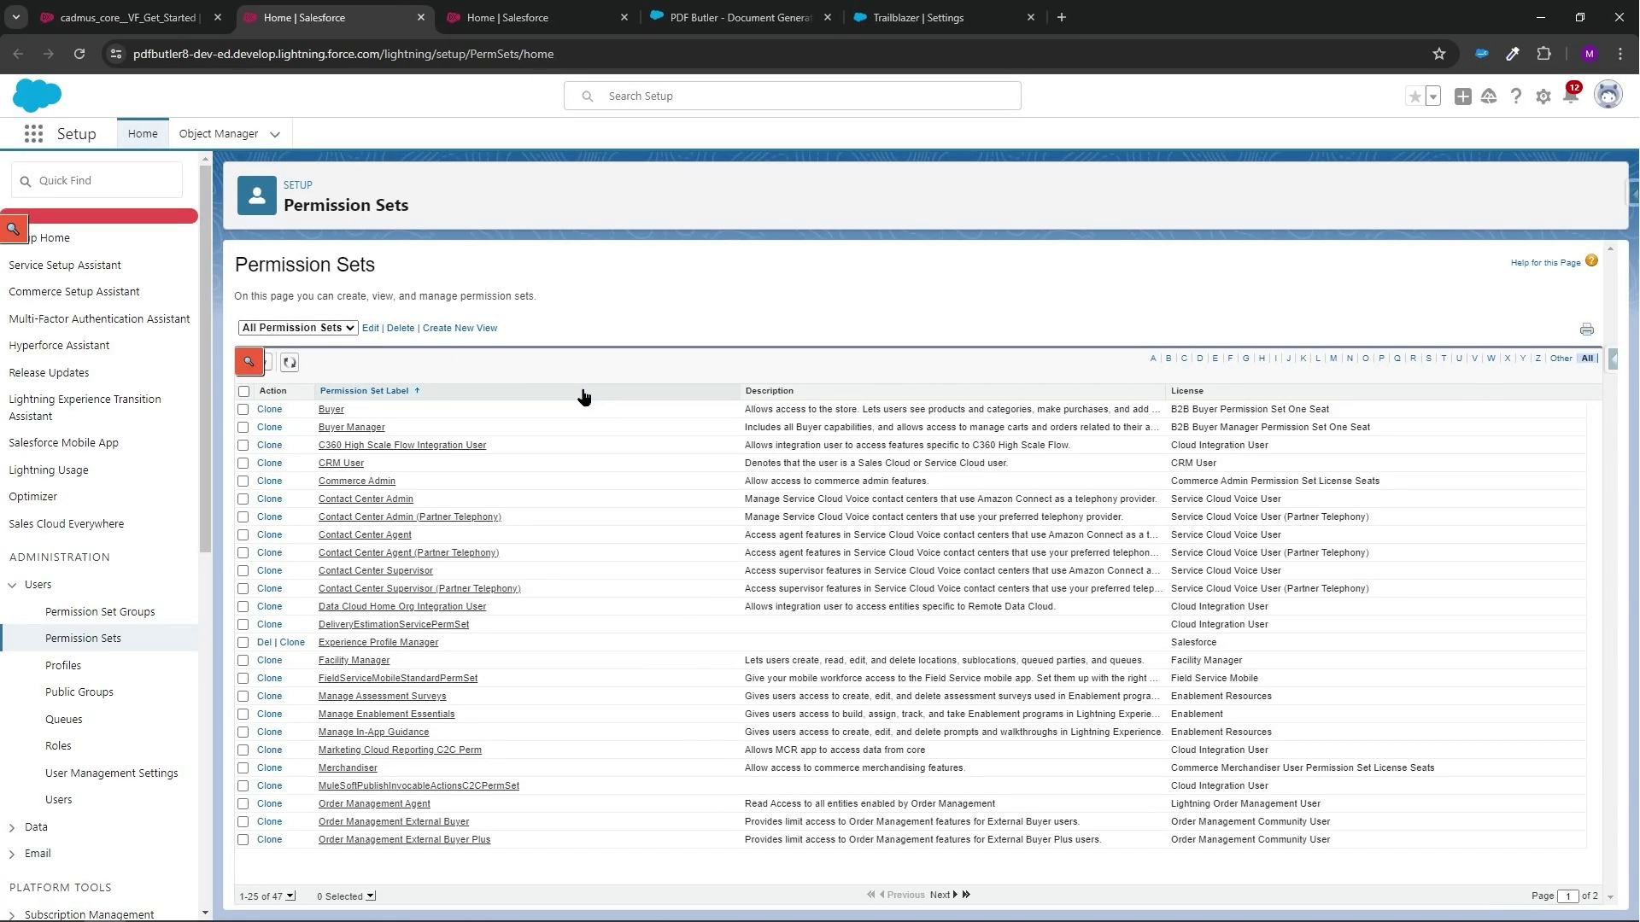
left_click(1382, 359)
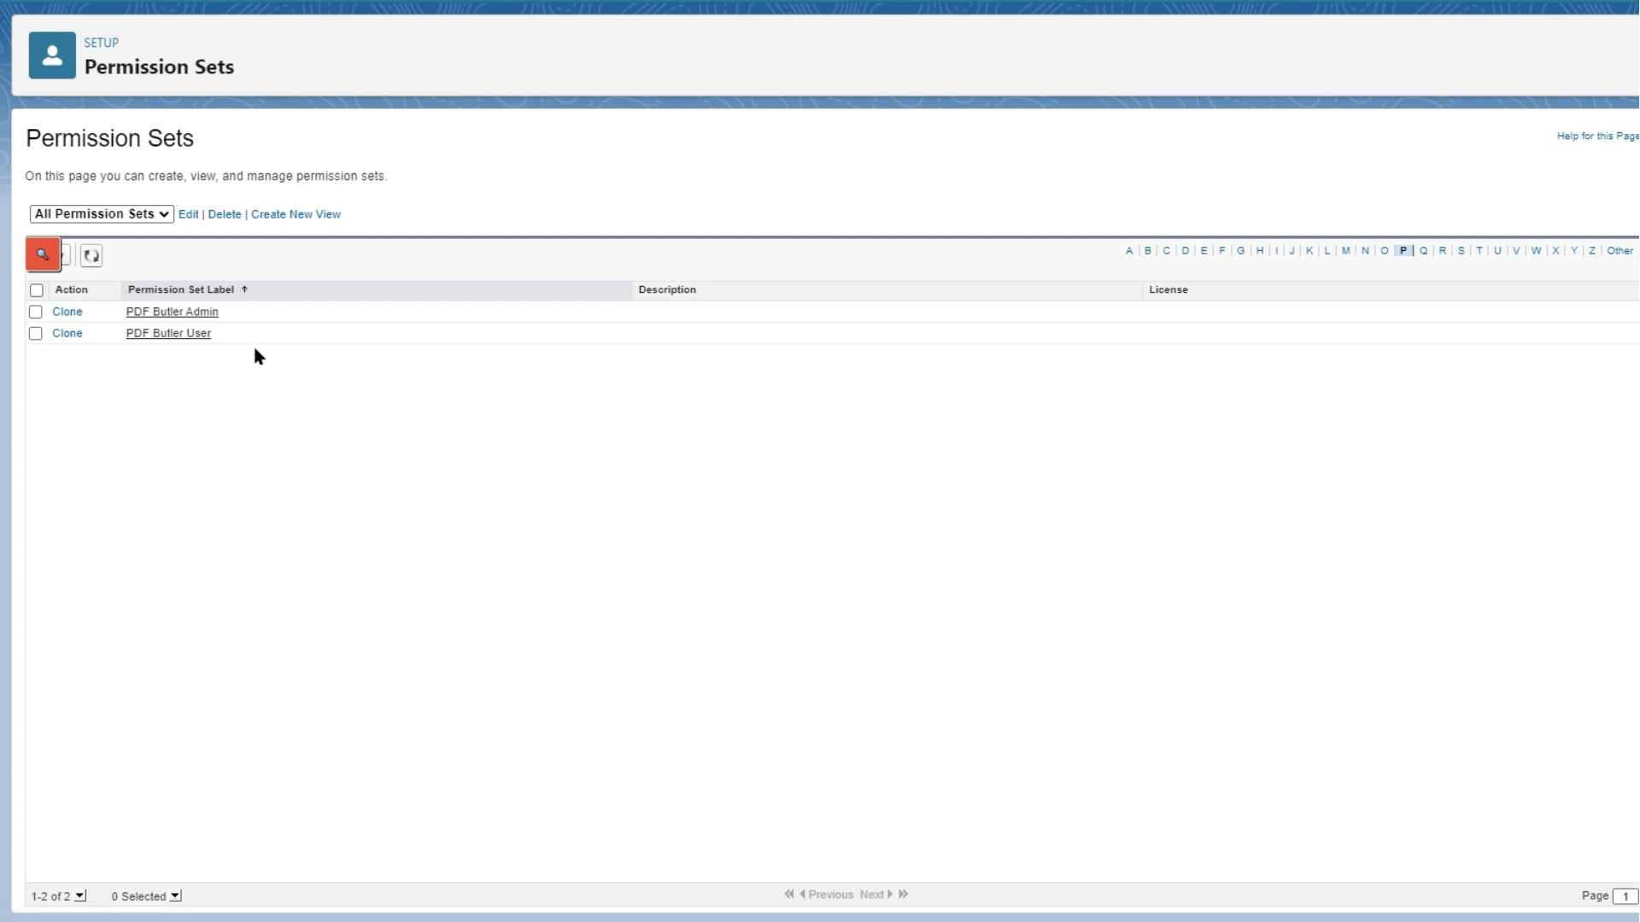
left_click(66, 313)
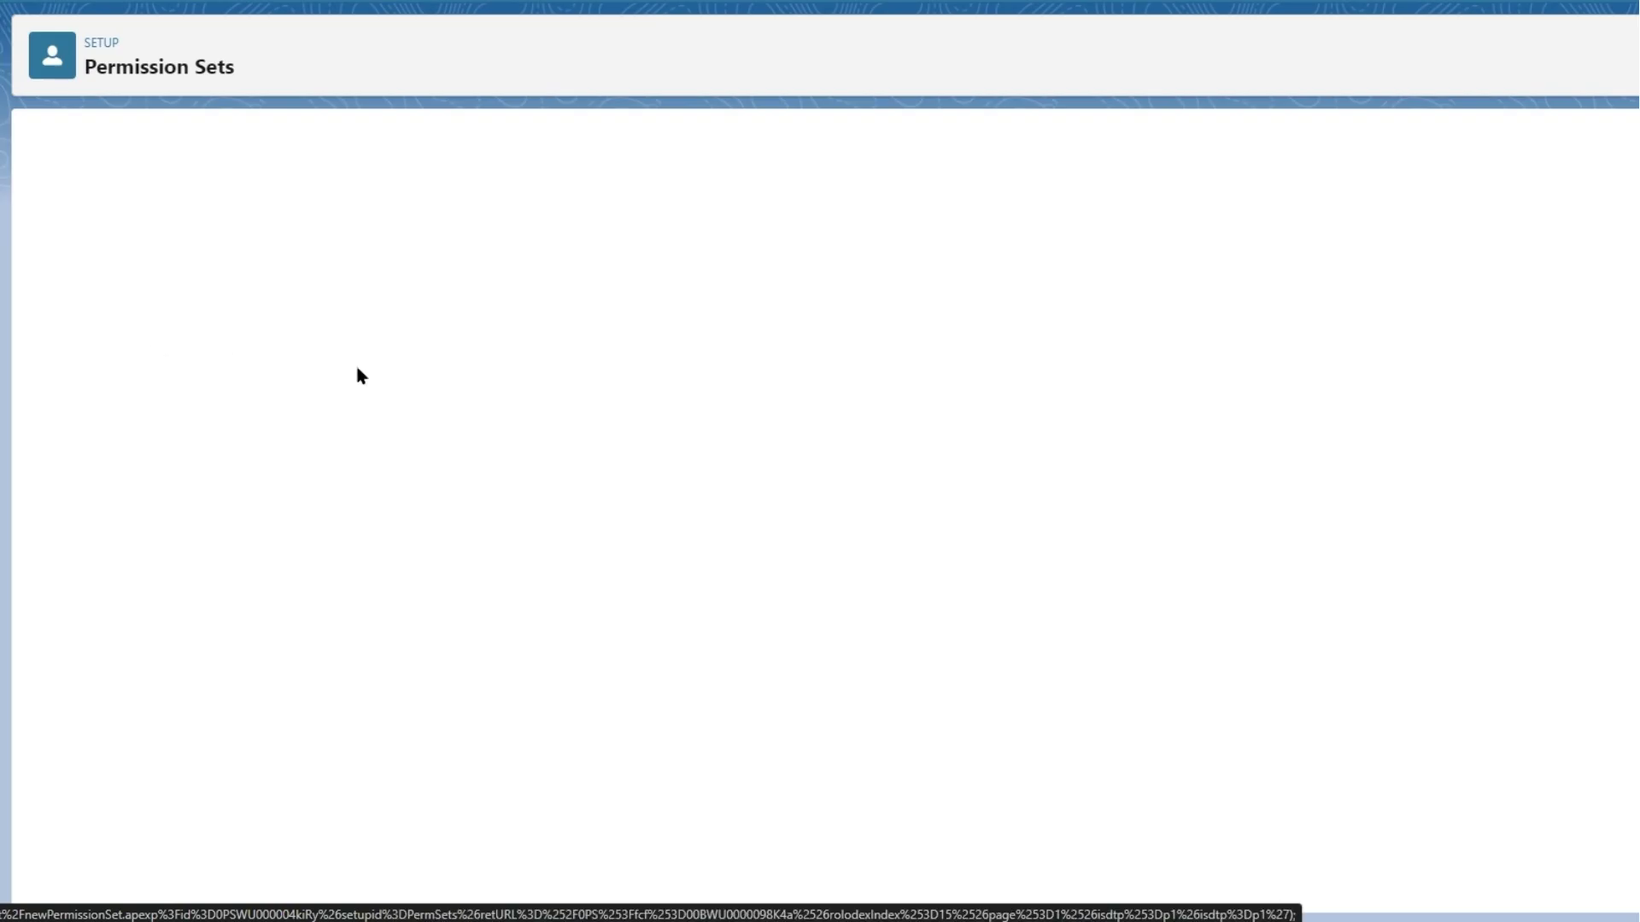
left_click(482, 288)
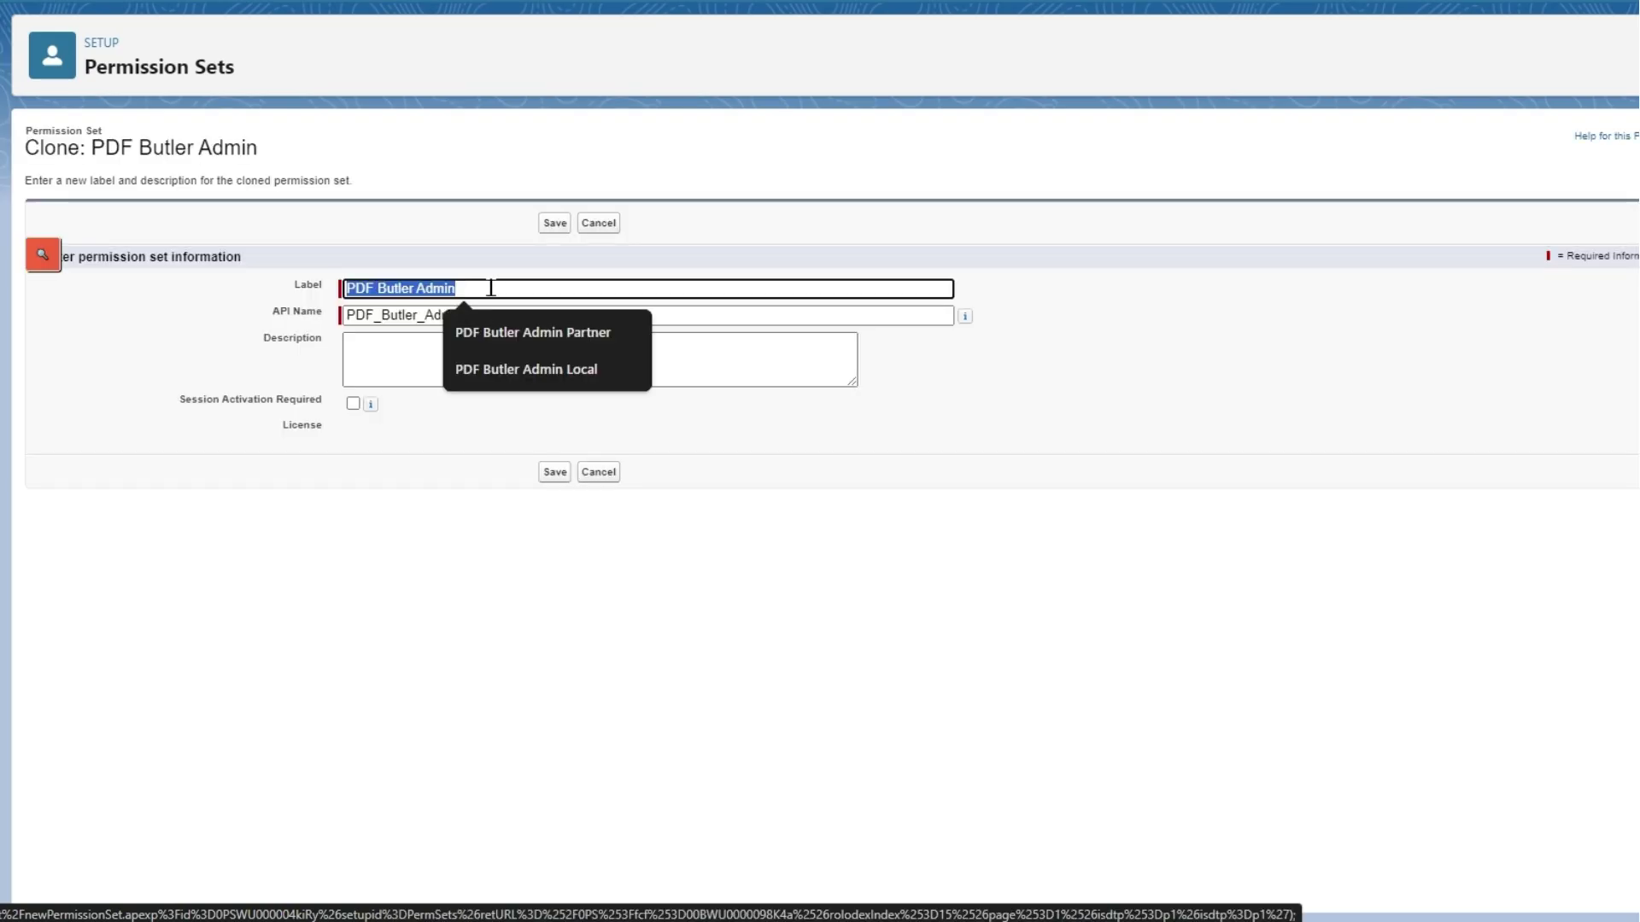
left_click(545, 376)
left_click(516, 314)
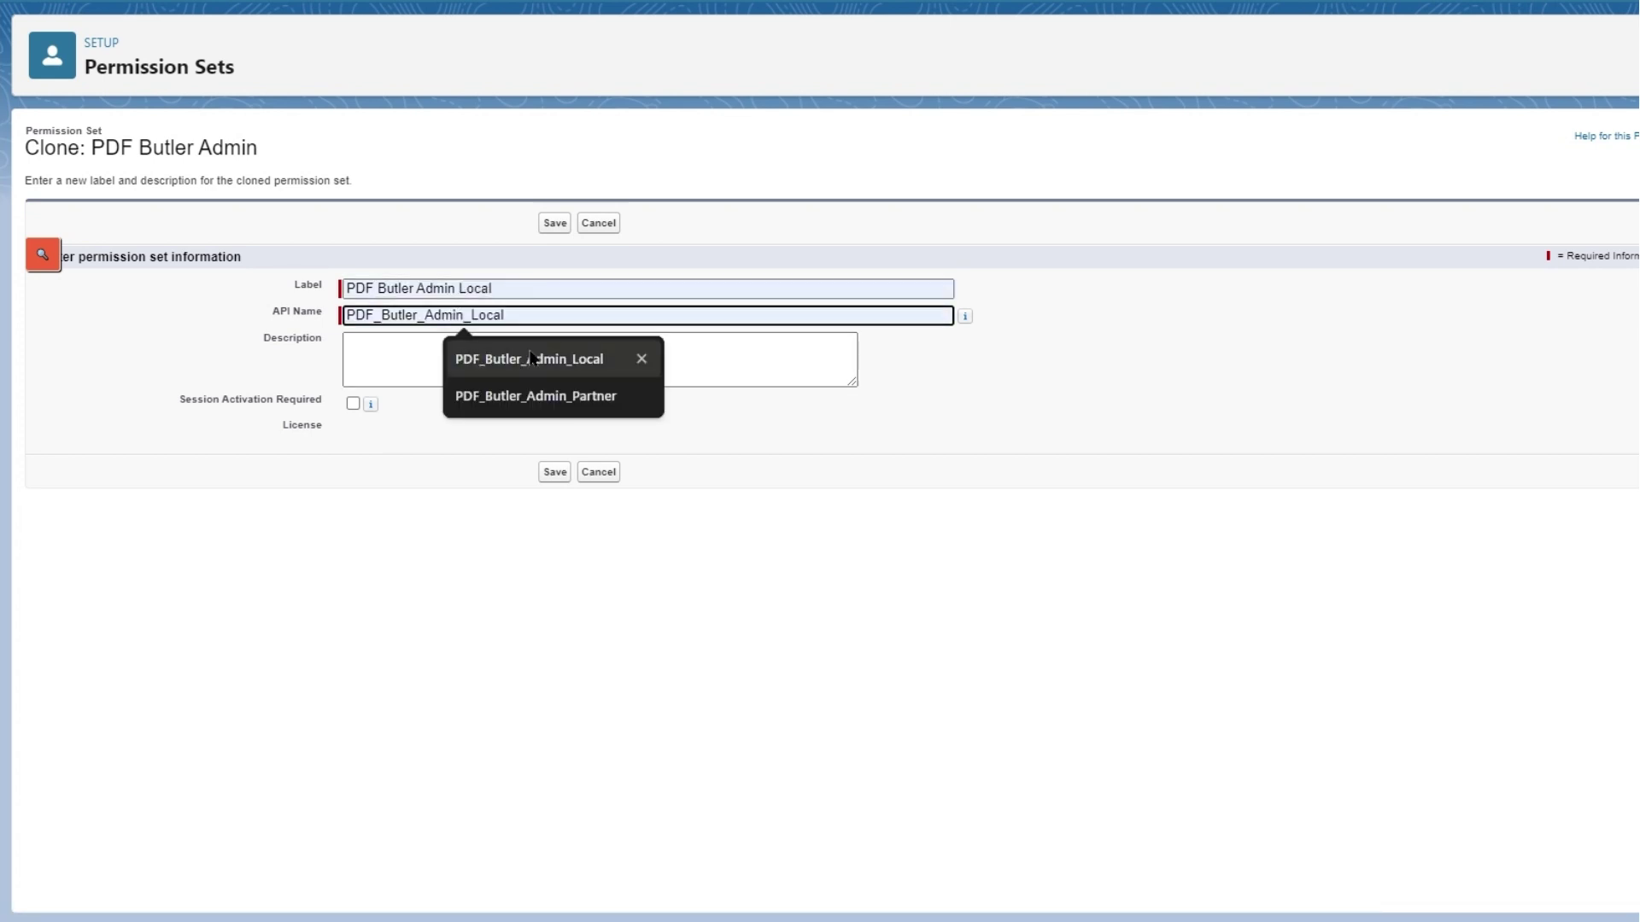
left_click(543, 369)
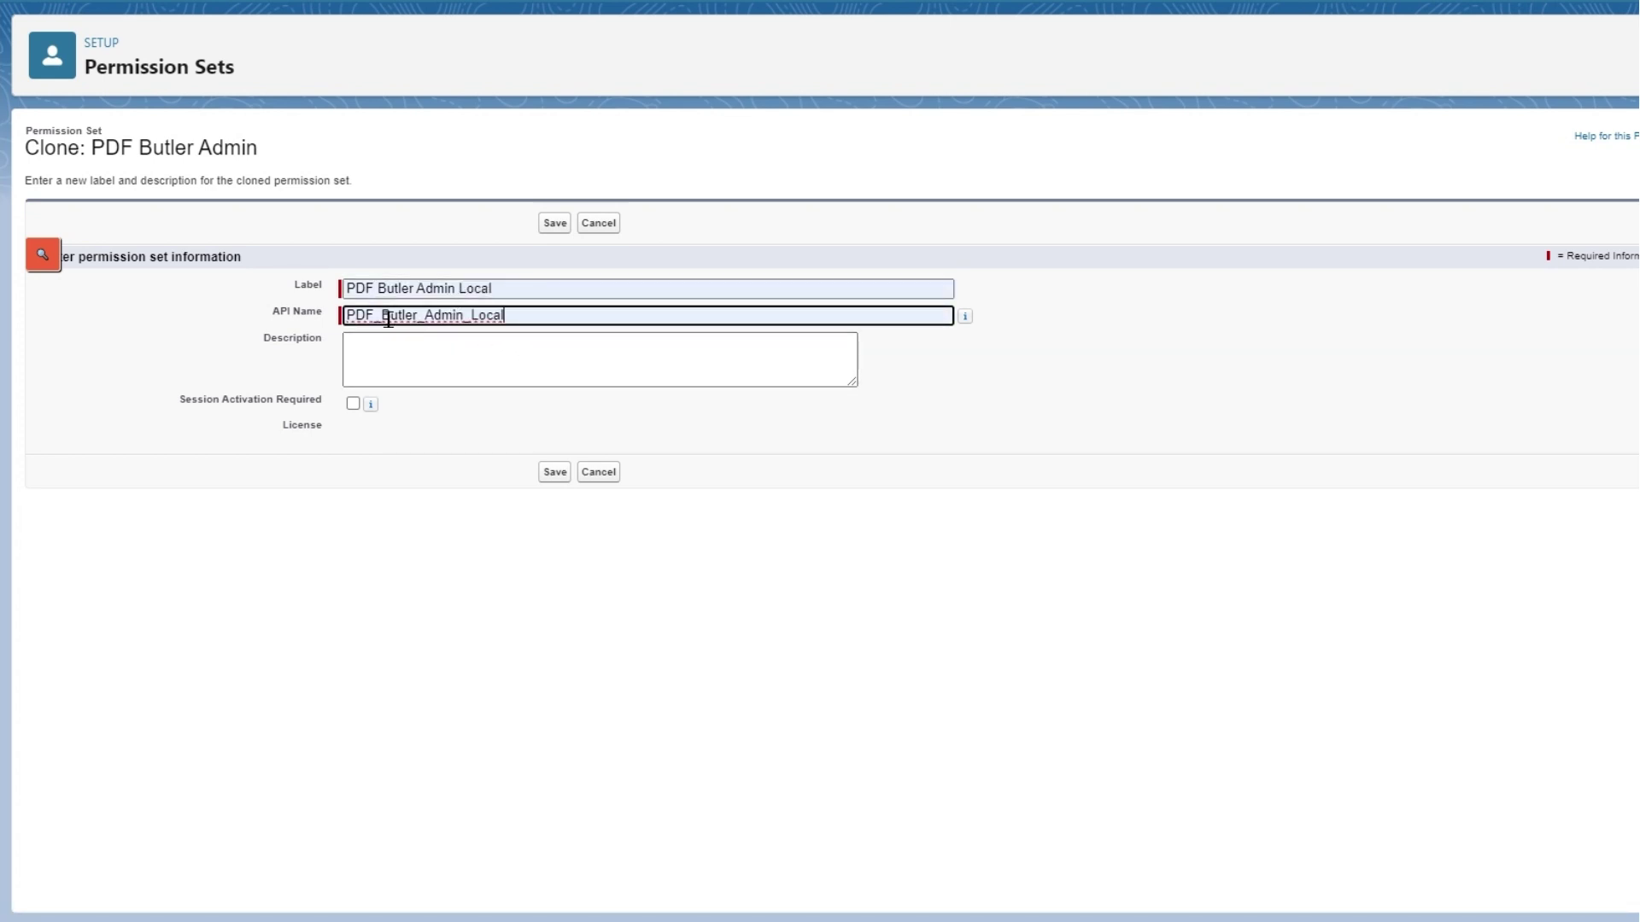
left_click(556, 474)
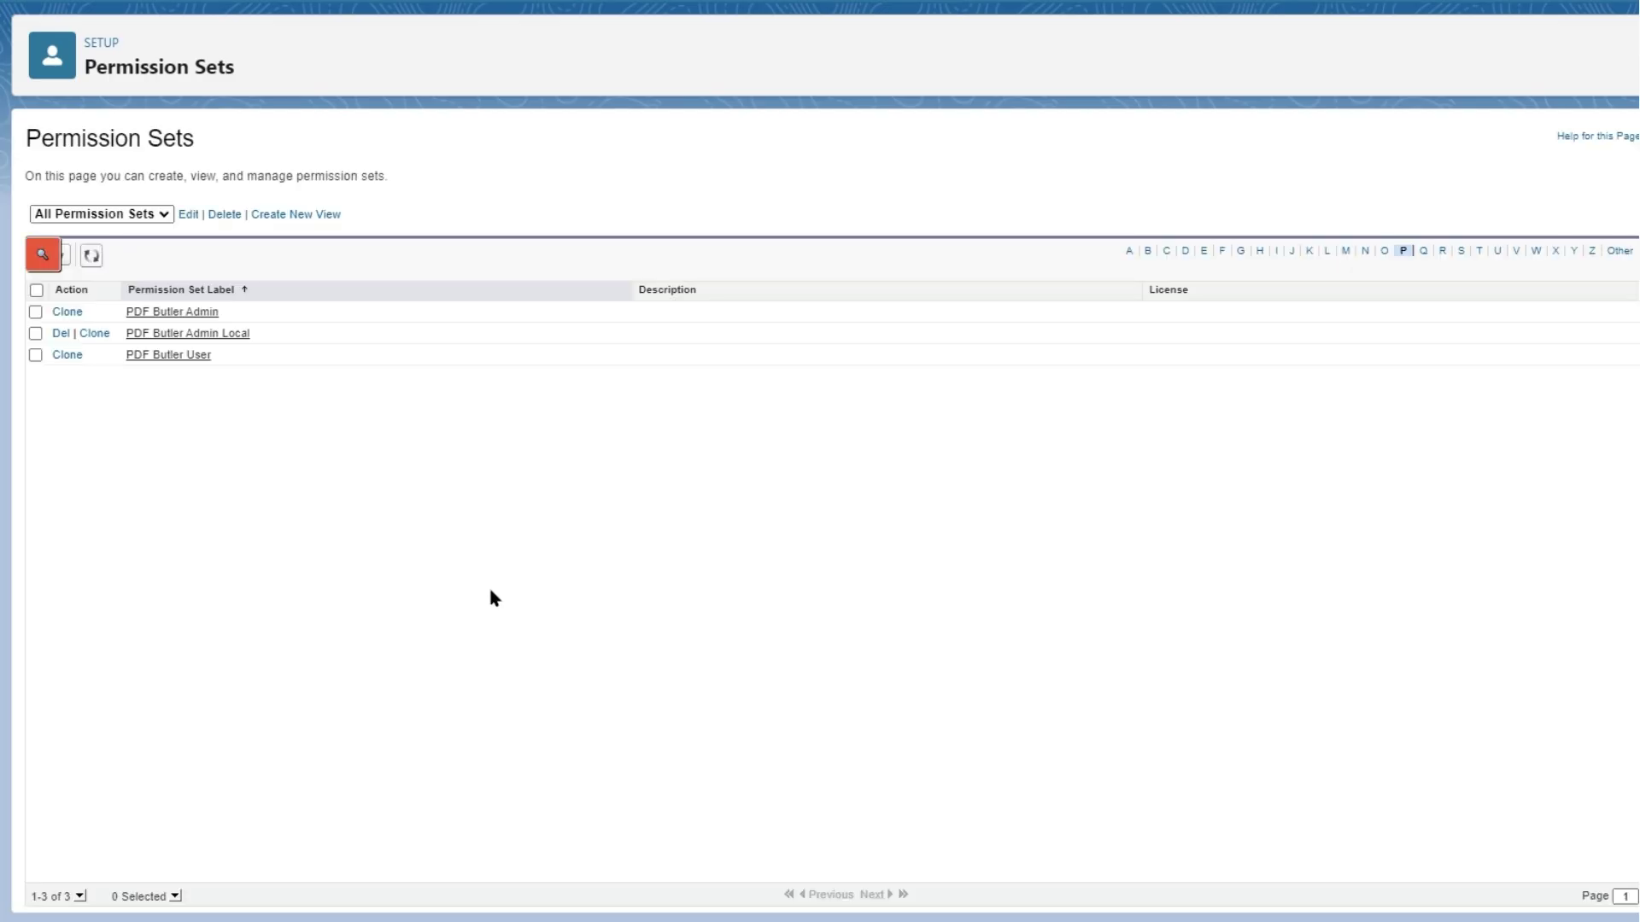
Step: Enable the PDF_Butler_EU1 connected app in the PDF Butler Admin Local permission set and save the assignment
left_click(232, 341)
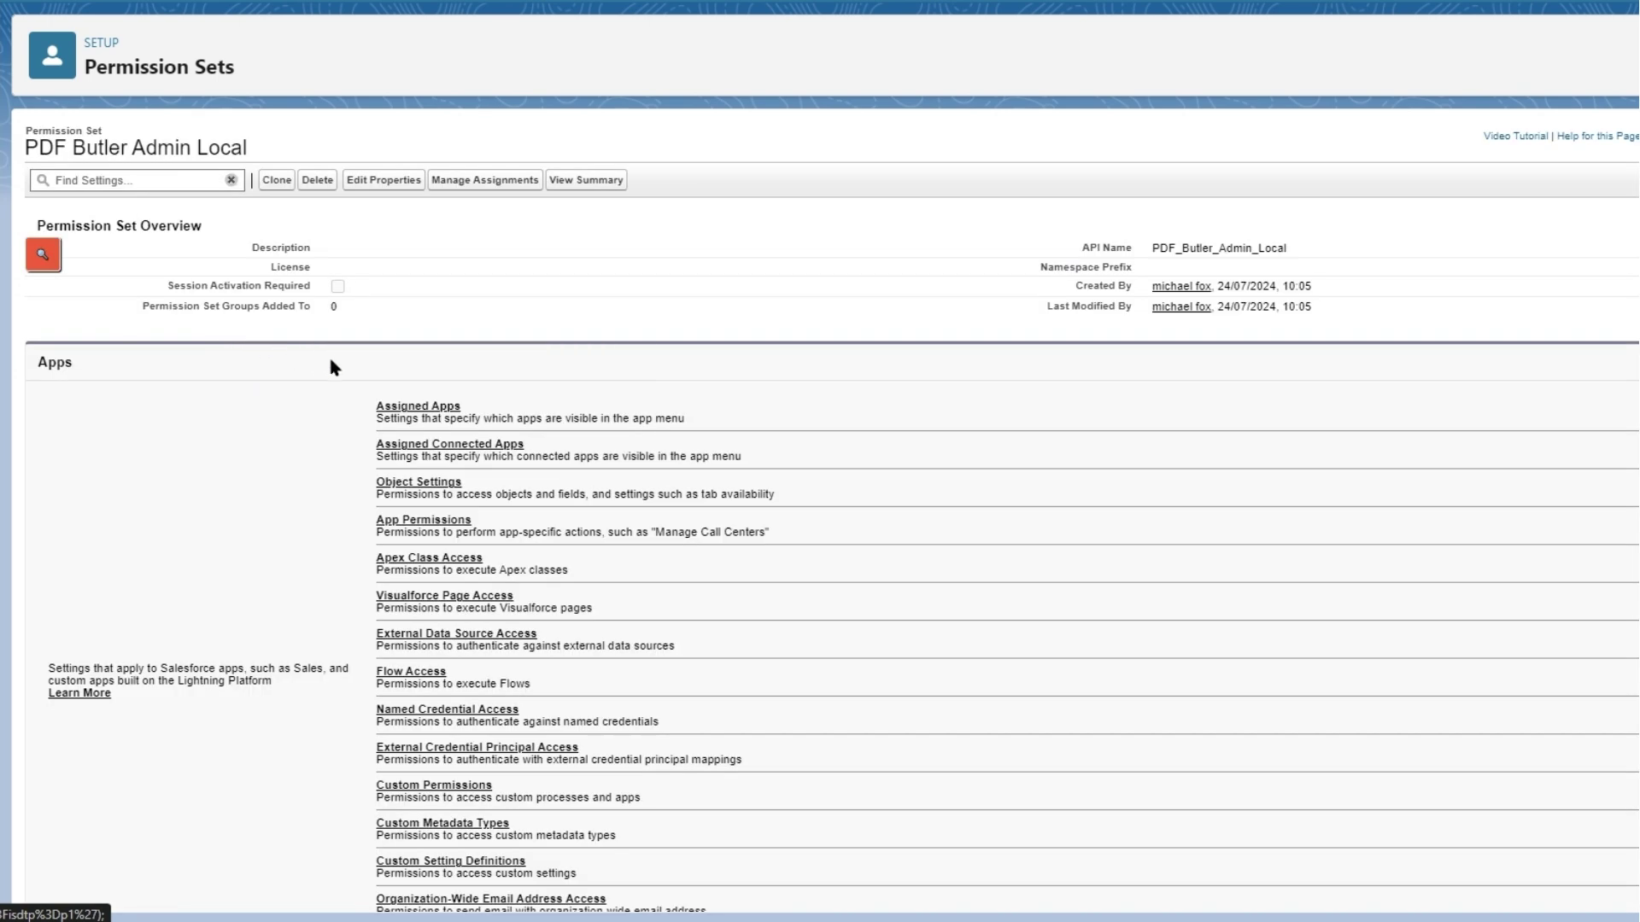
left_click(459, 445)
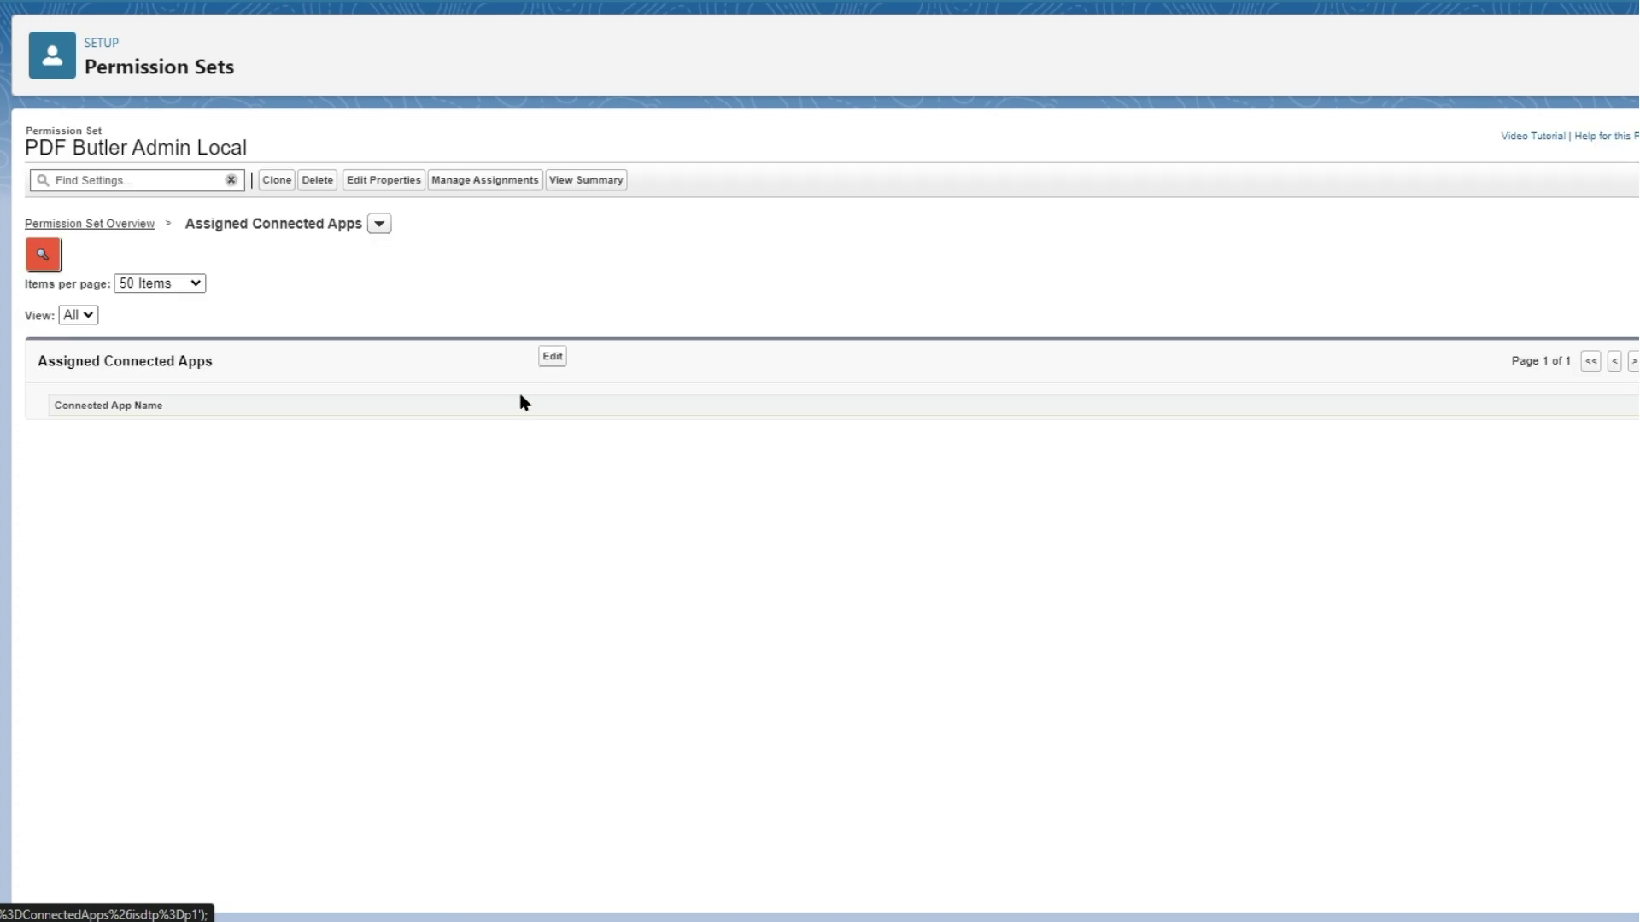
left_click(551, 358)
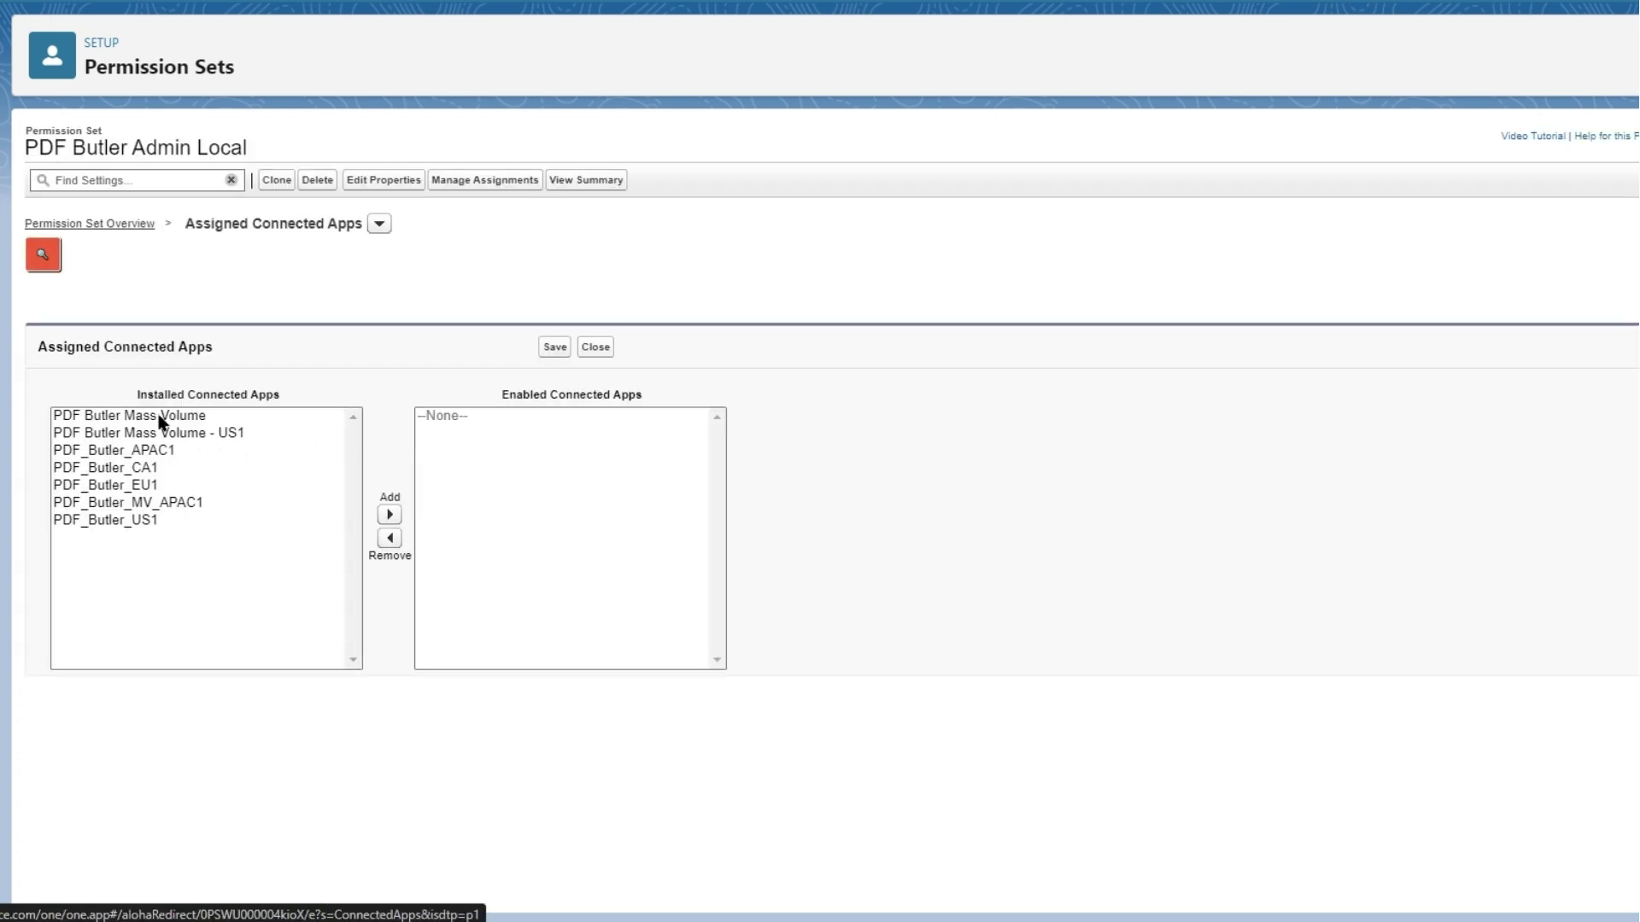
left_click(141, 488)
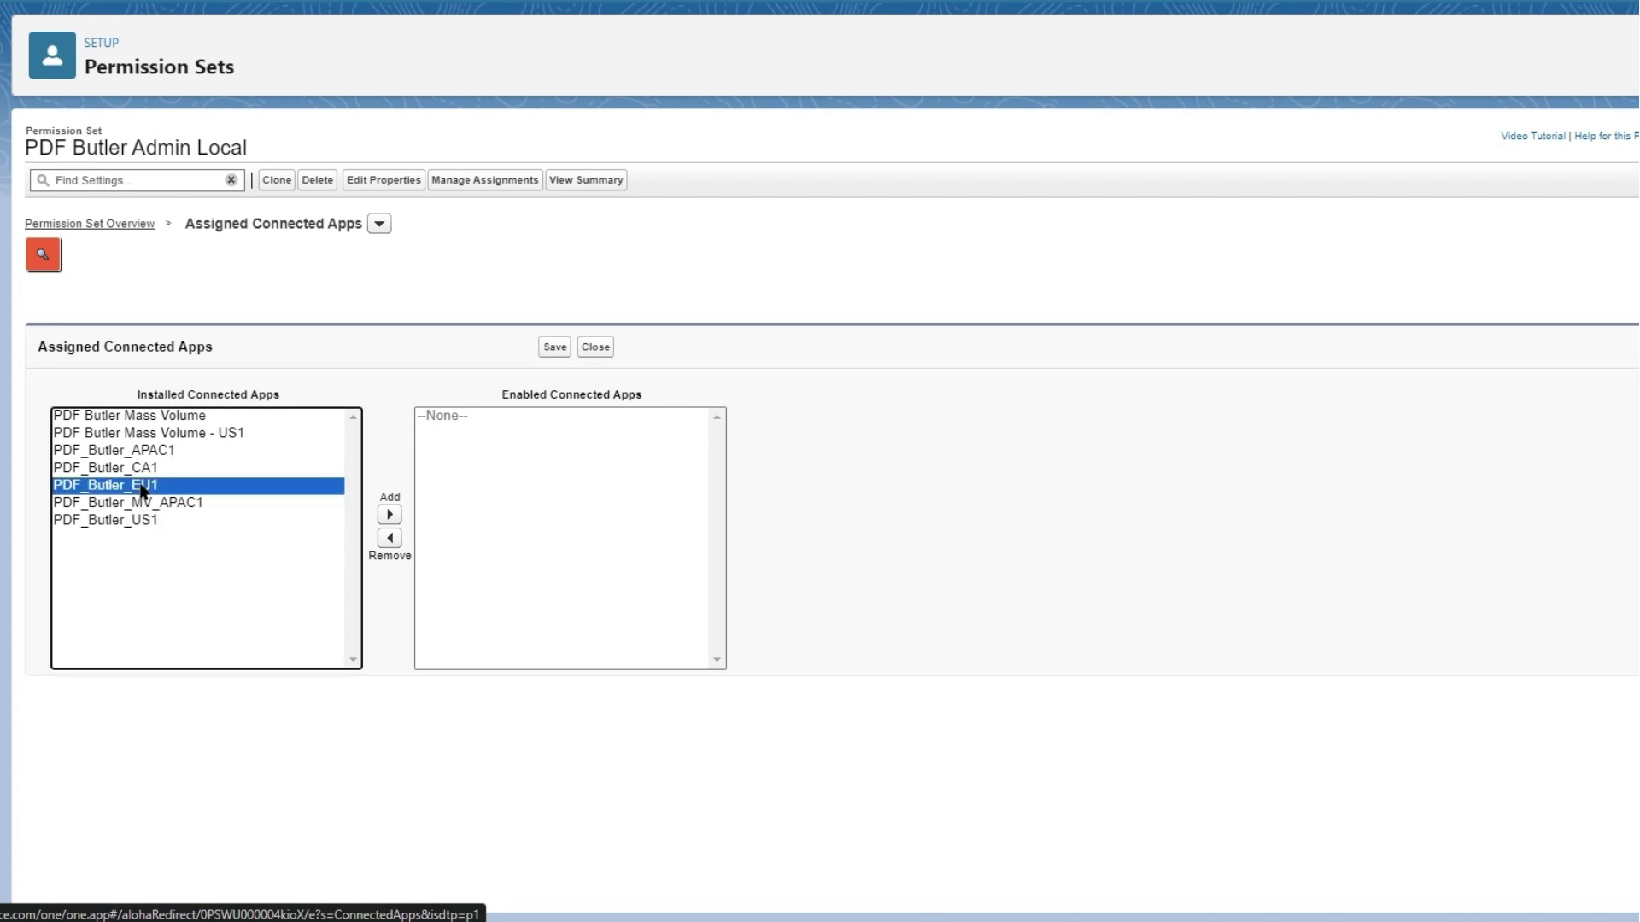
left_click(389, 517)
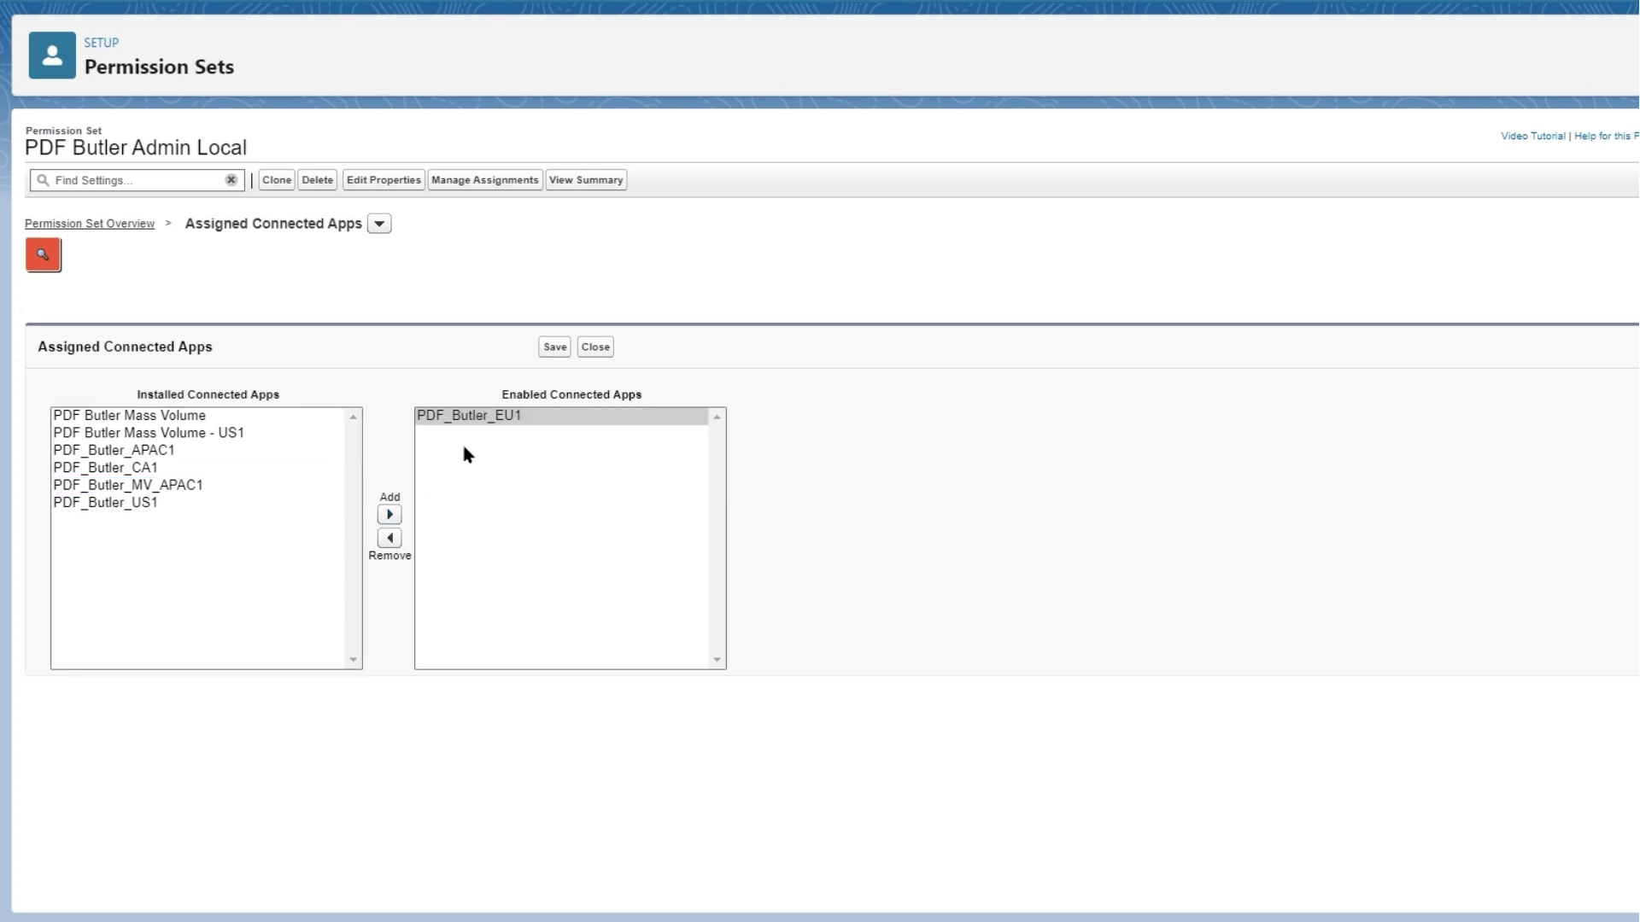
left_click(555, 348)
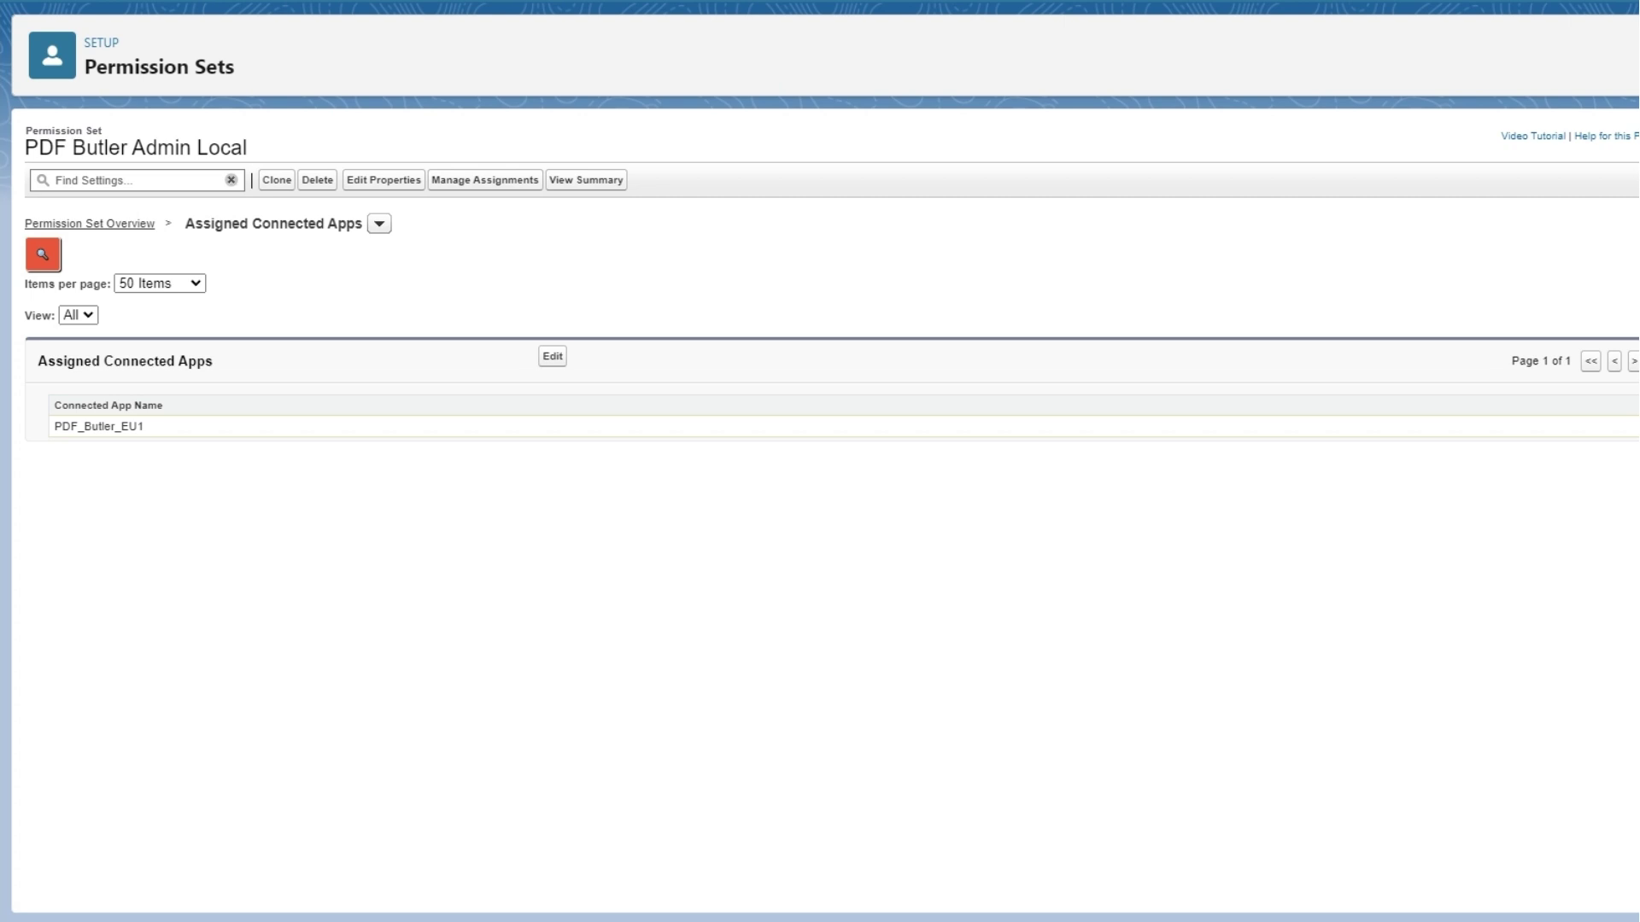
Step: Check the Data Sources tab, record type, object and field permissions in the permission set's object settings, and save them
left_click(379, 225)
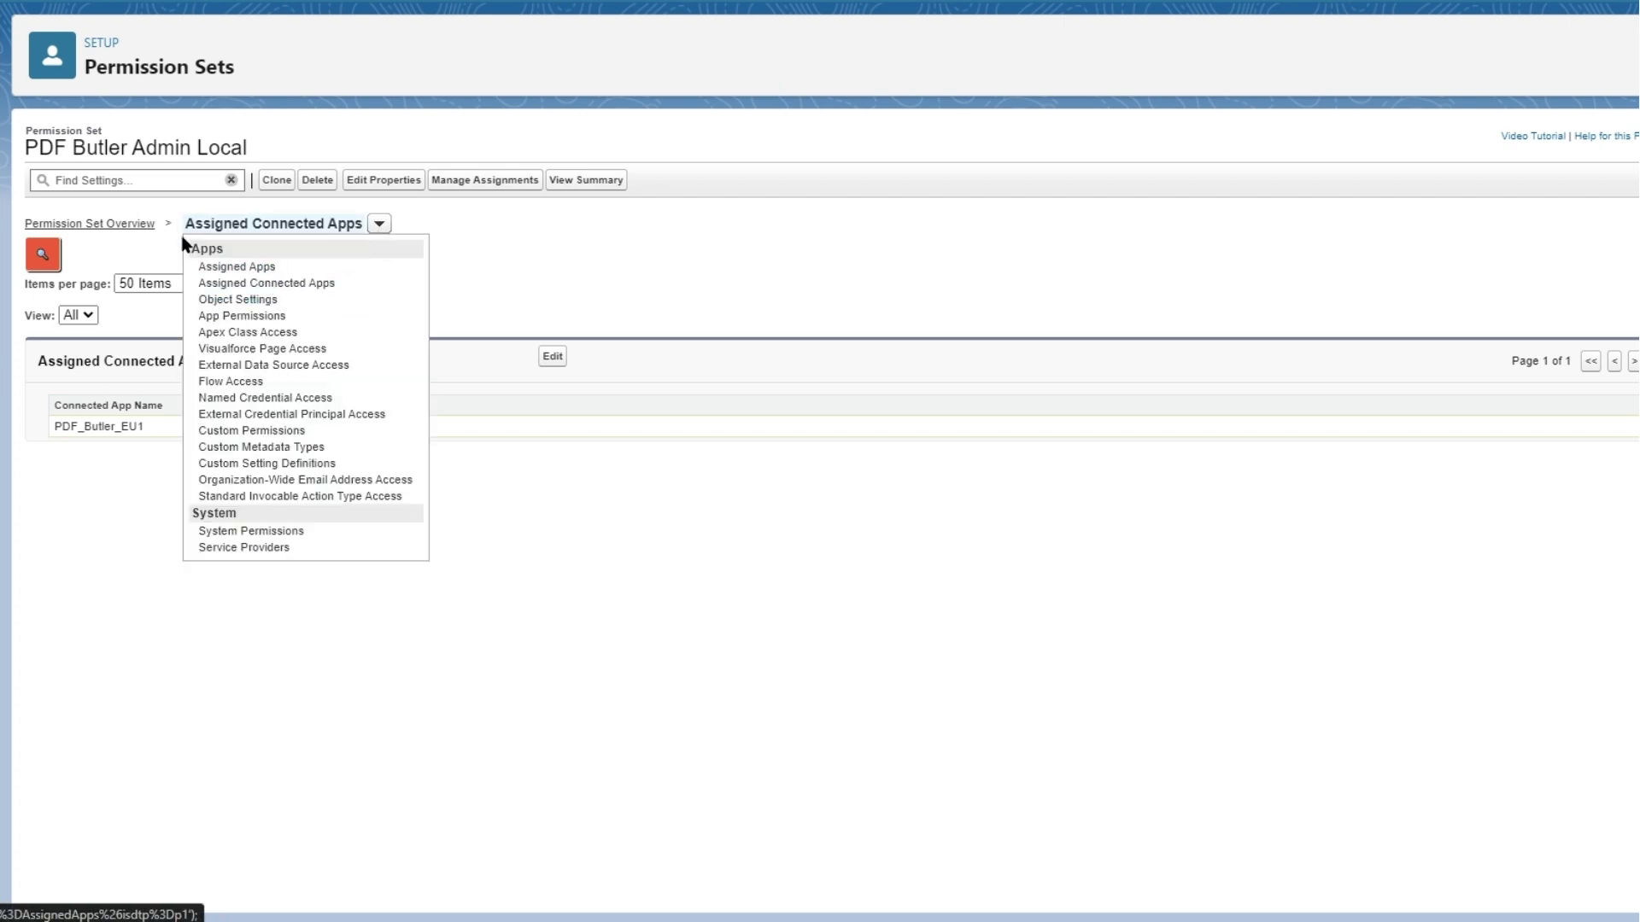
left_click(110, 225)
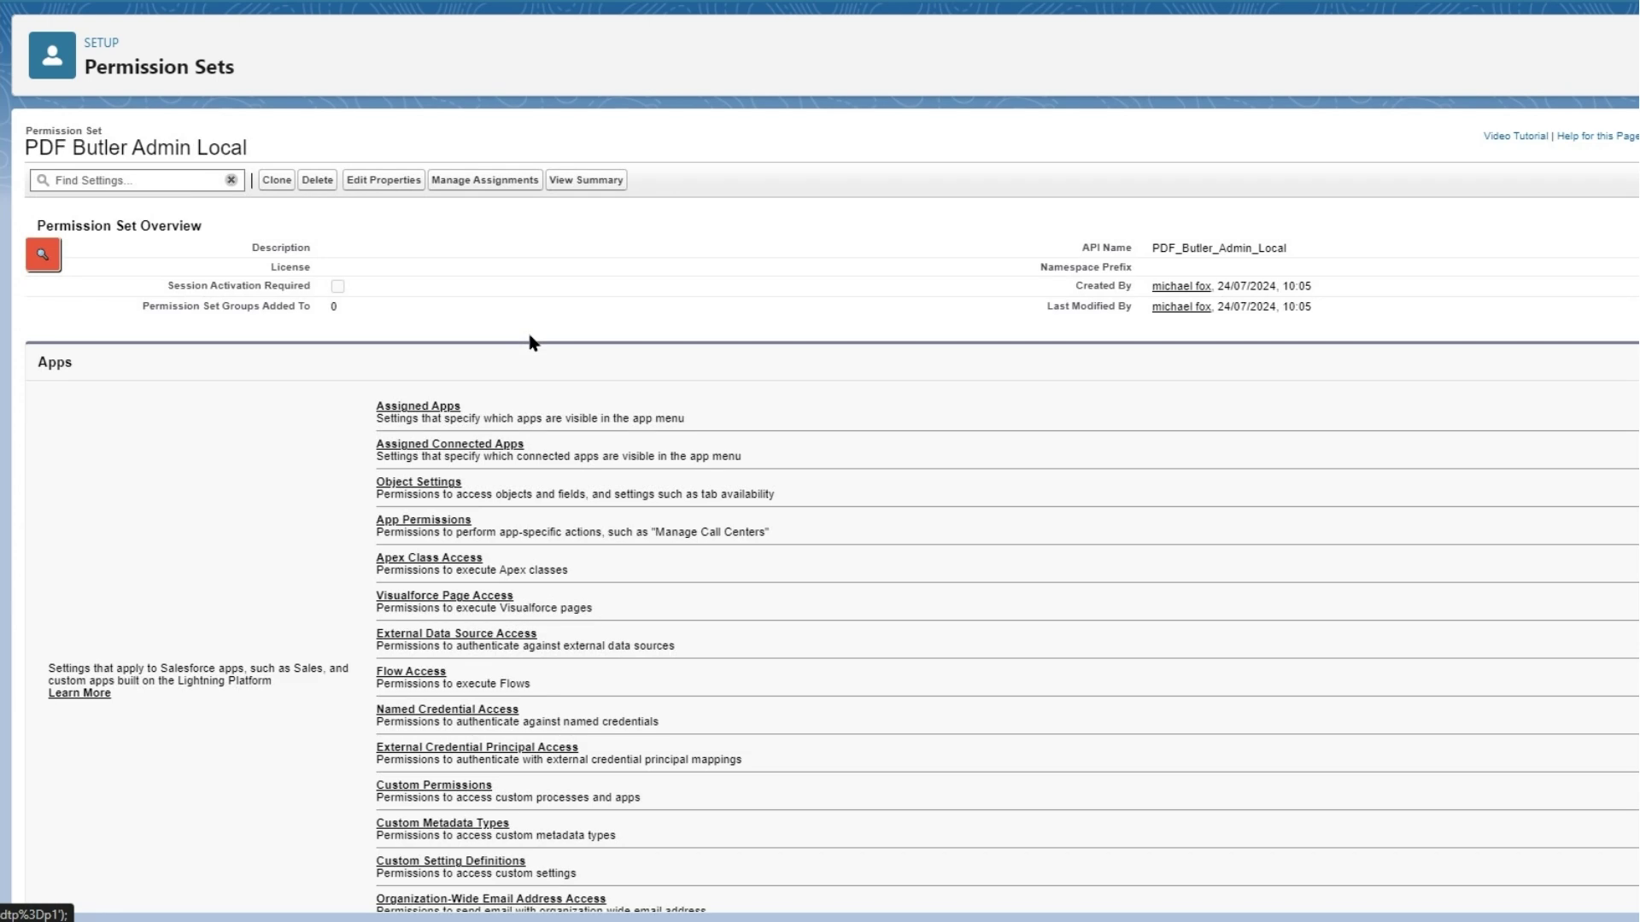
left_click(420, 483)
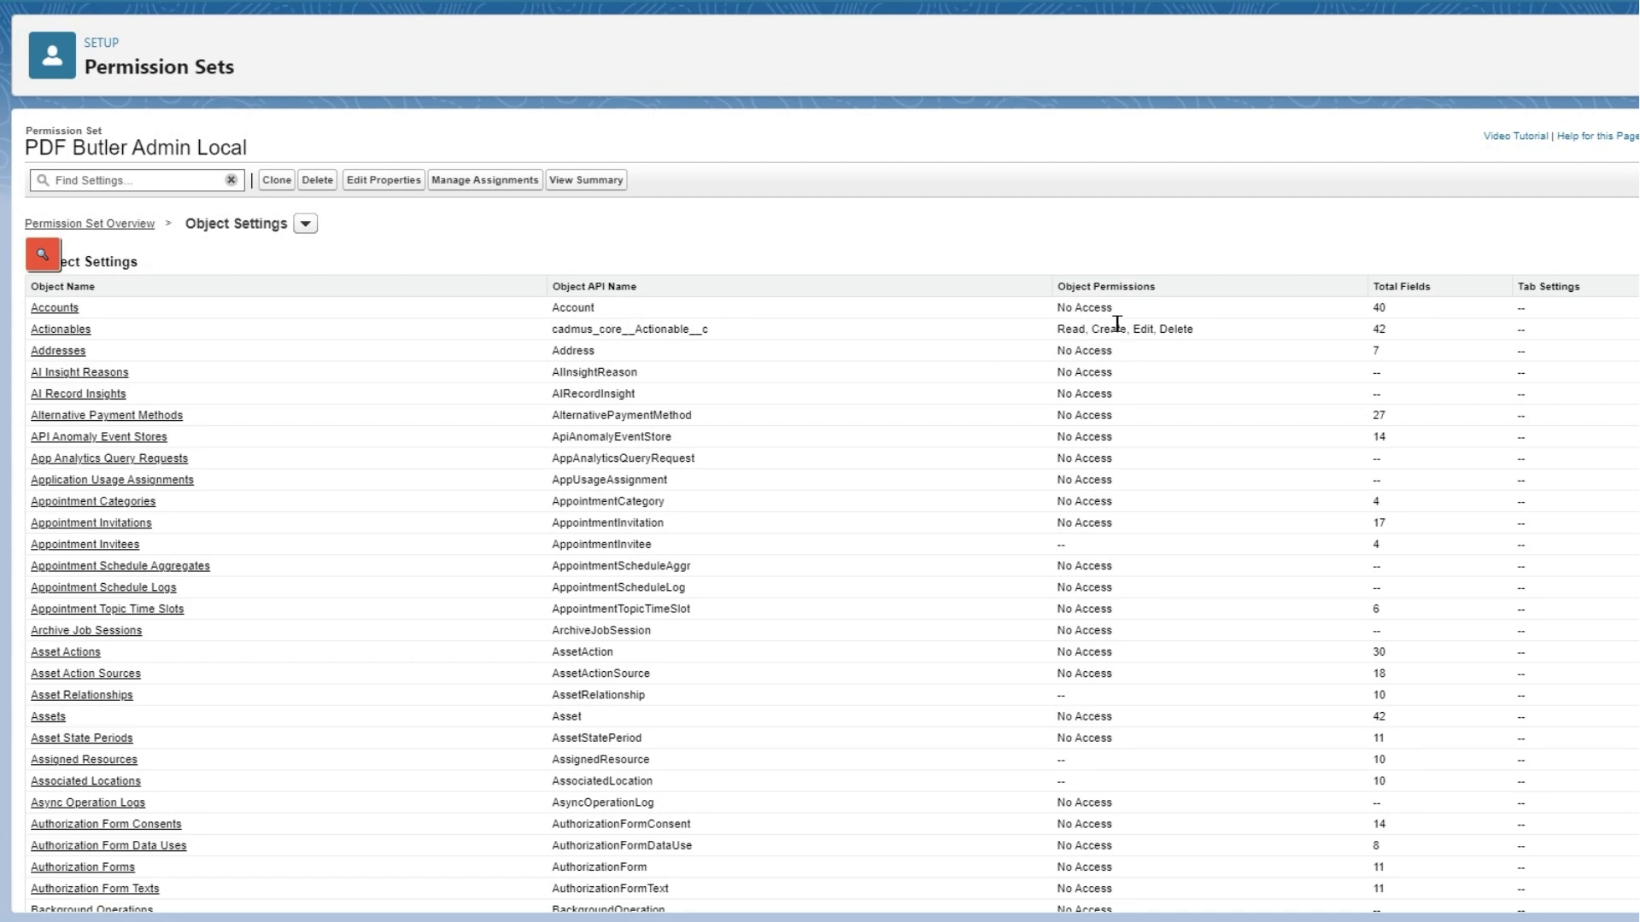
scroll(475, 461, "down", 3)
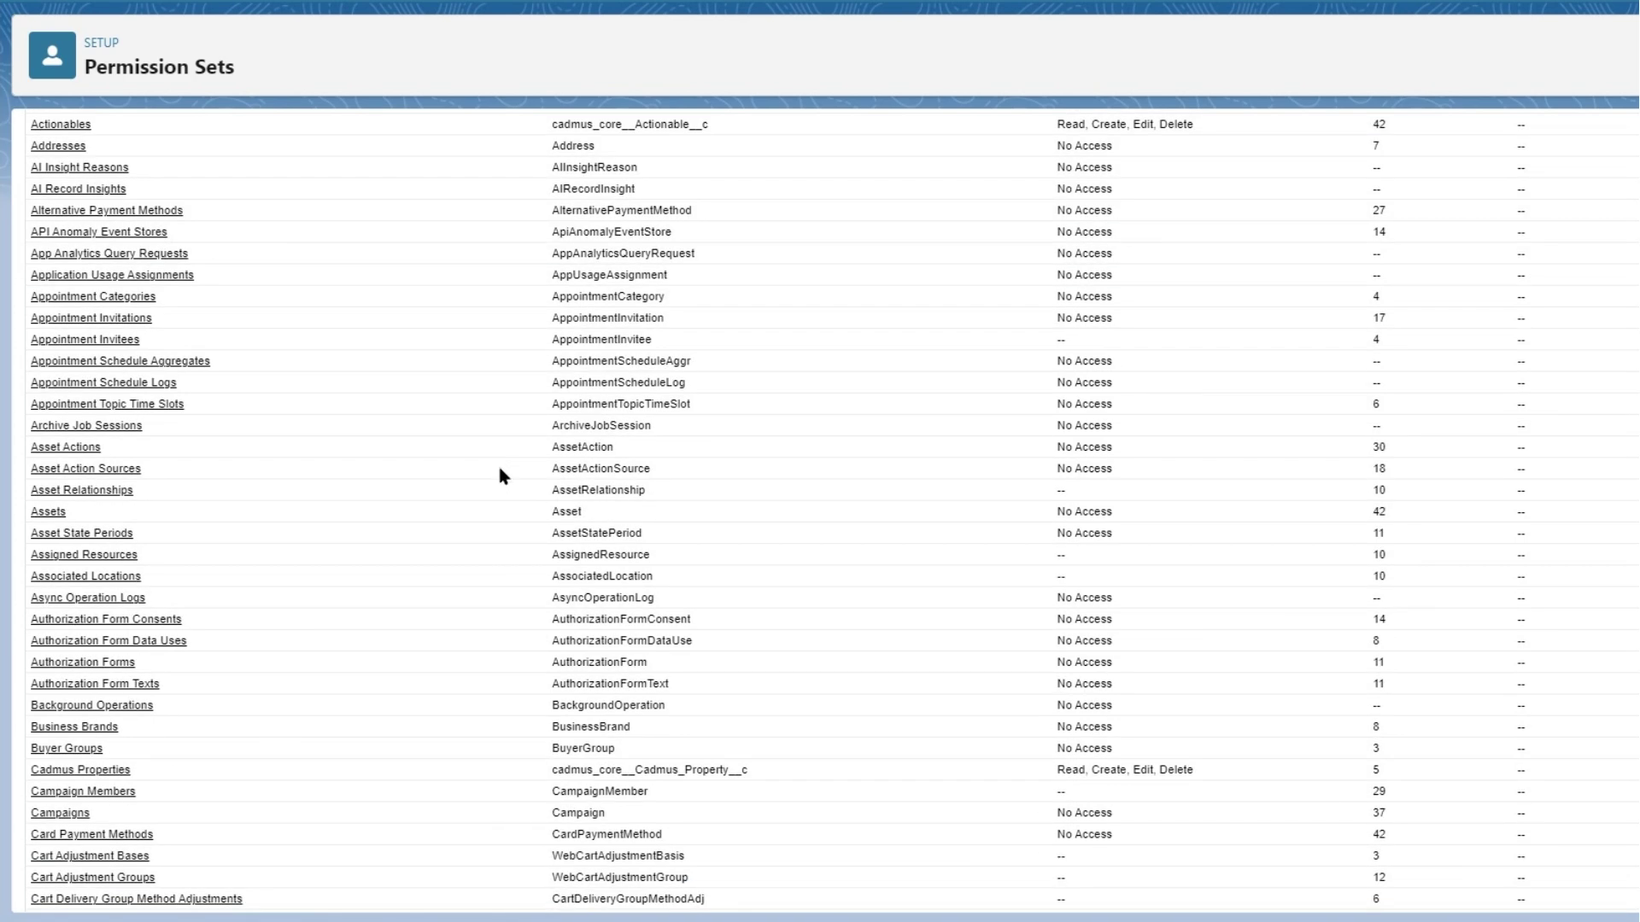
scroll(496, 448, "down", 12)
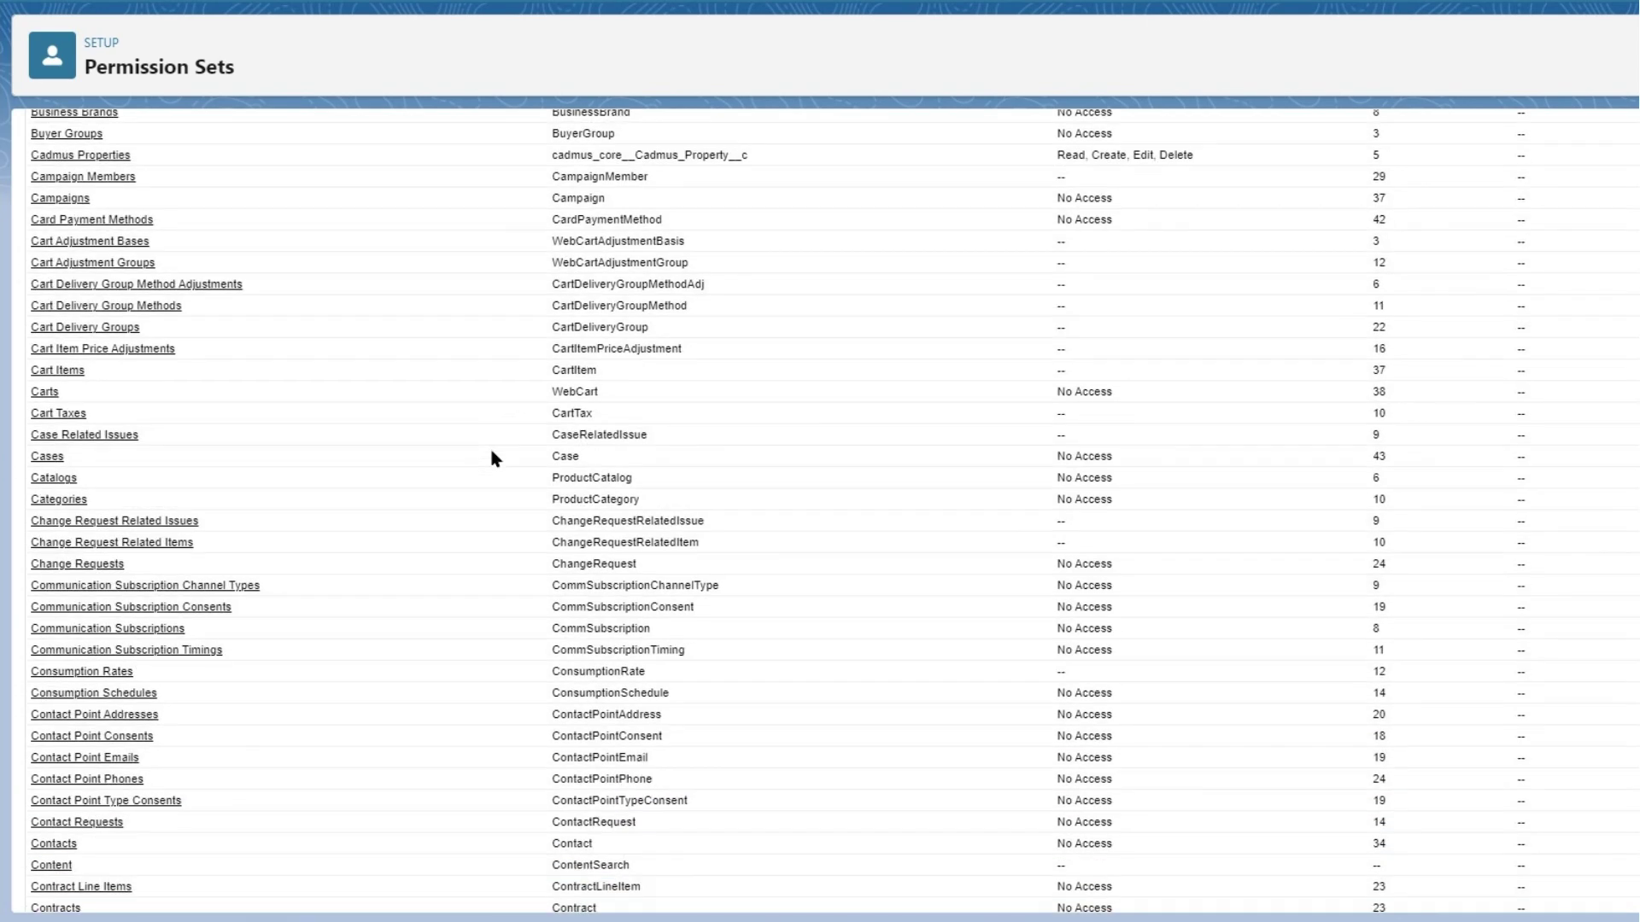
scroll(491, 459, "down", 8)
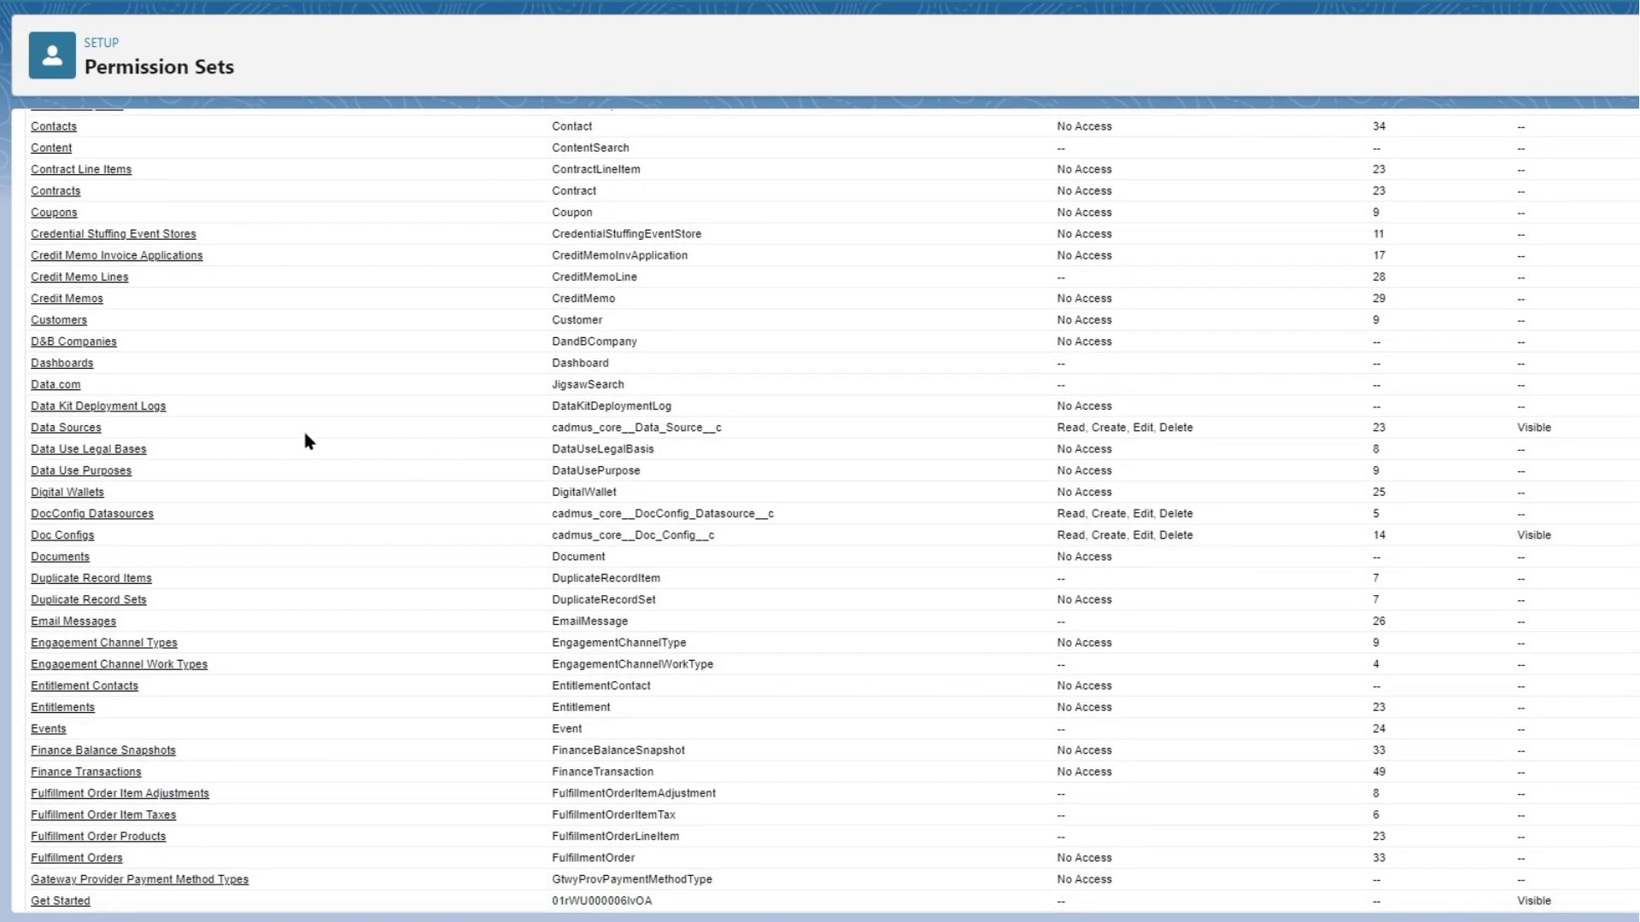
left_click(67, 428)
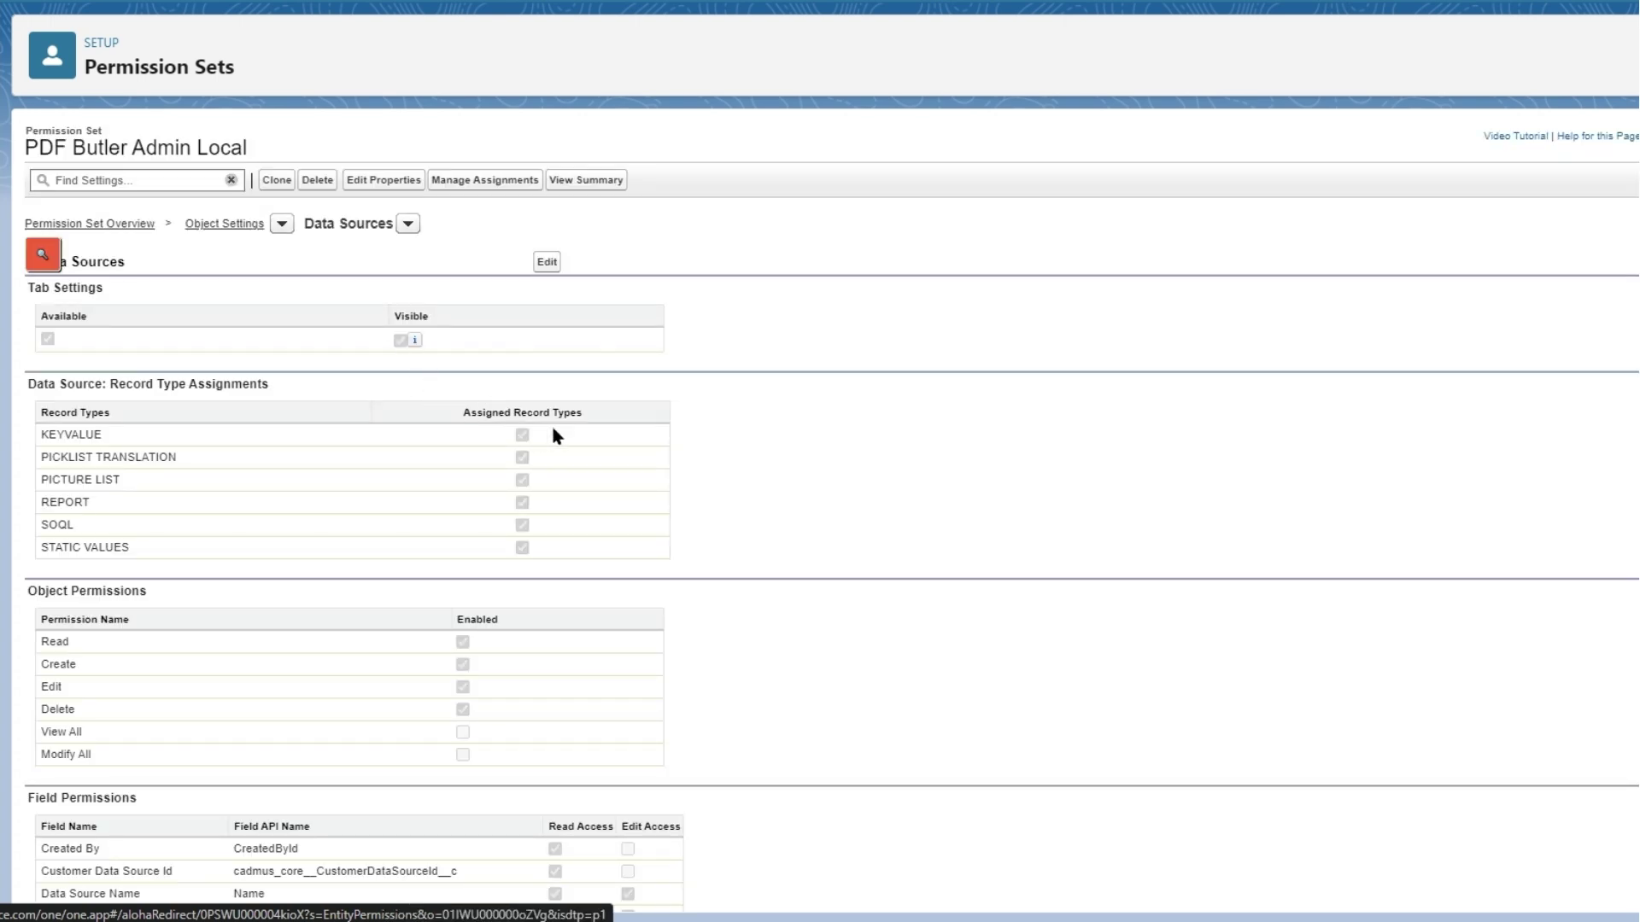
left_click(547, 262)
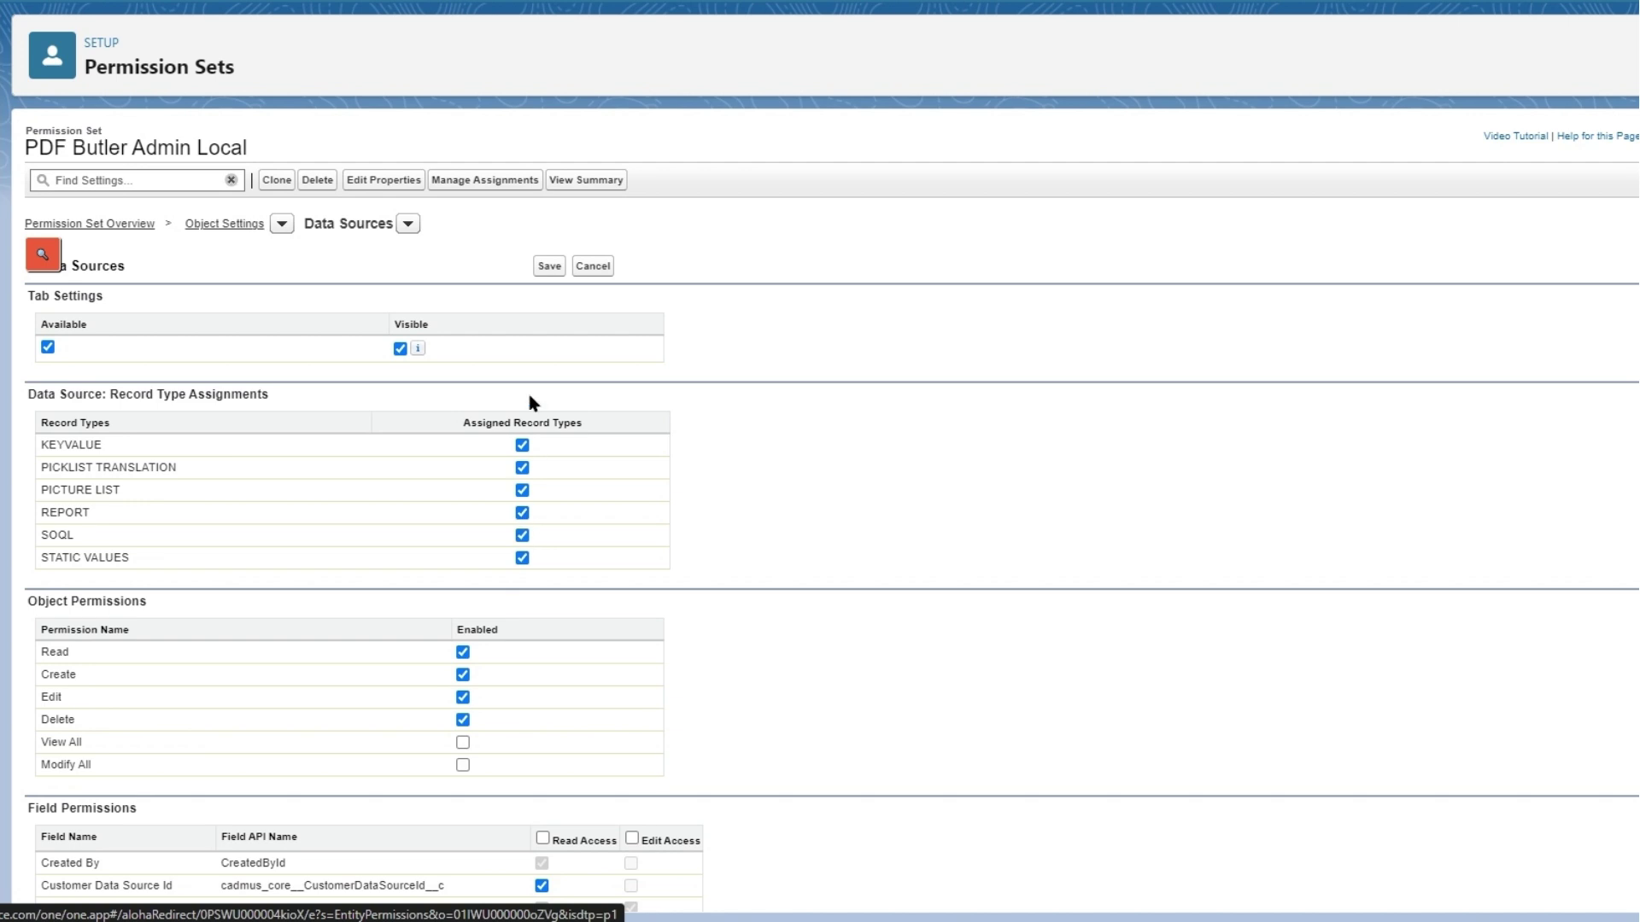
scroll(530, 401, "down", 6)
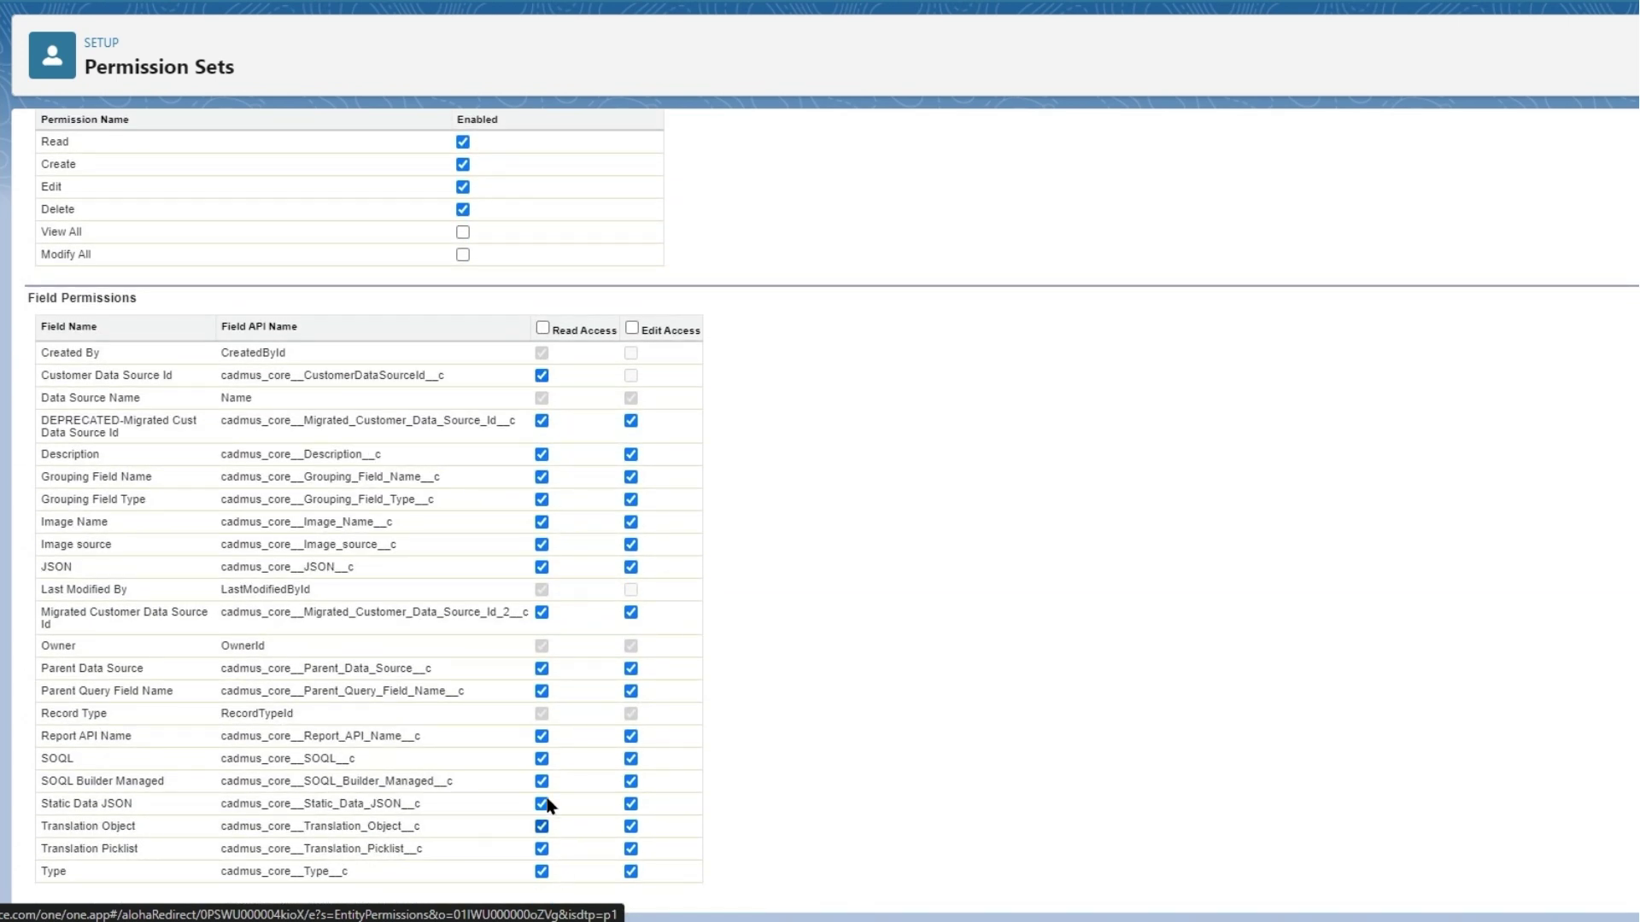
scroll(545, 391, "up", 6)
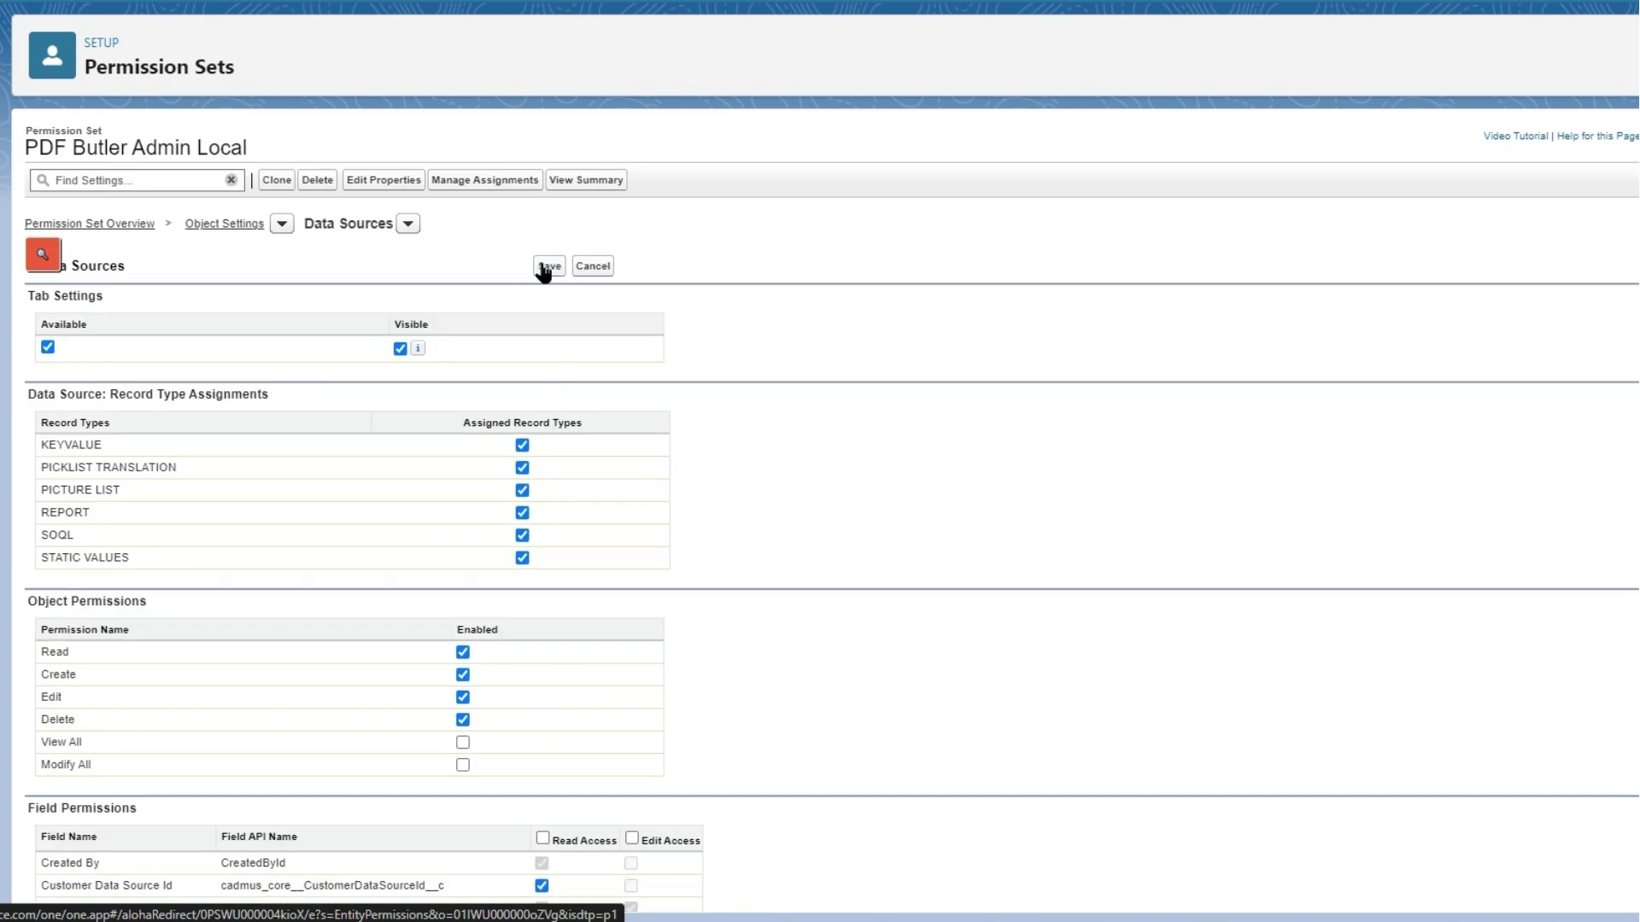
left_click(544, 268)
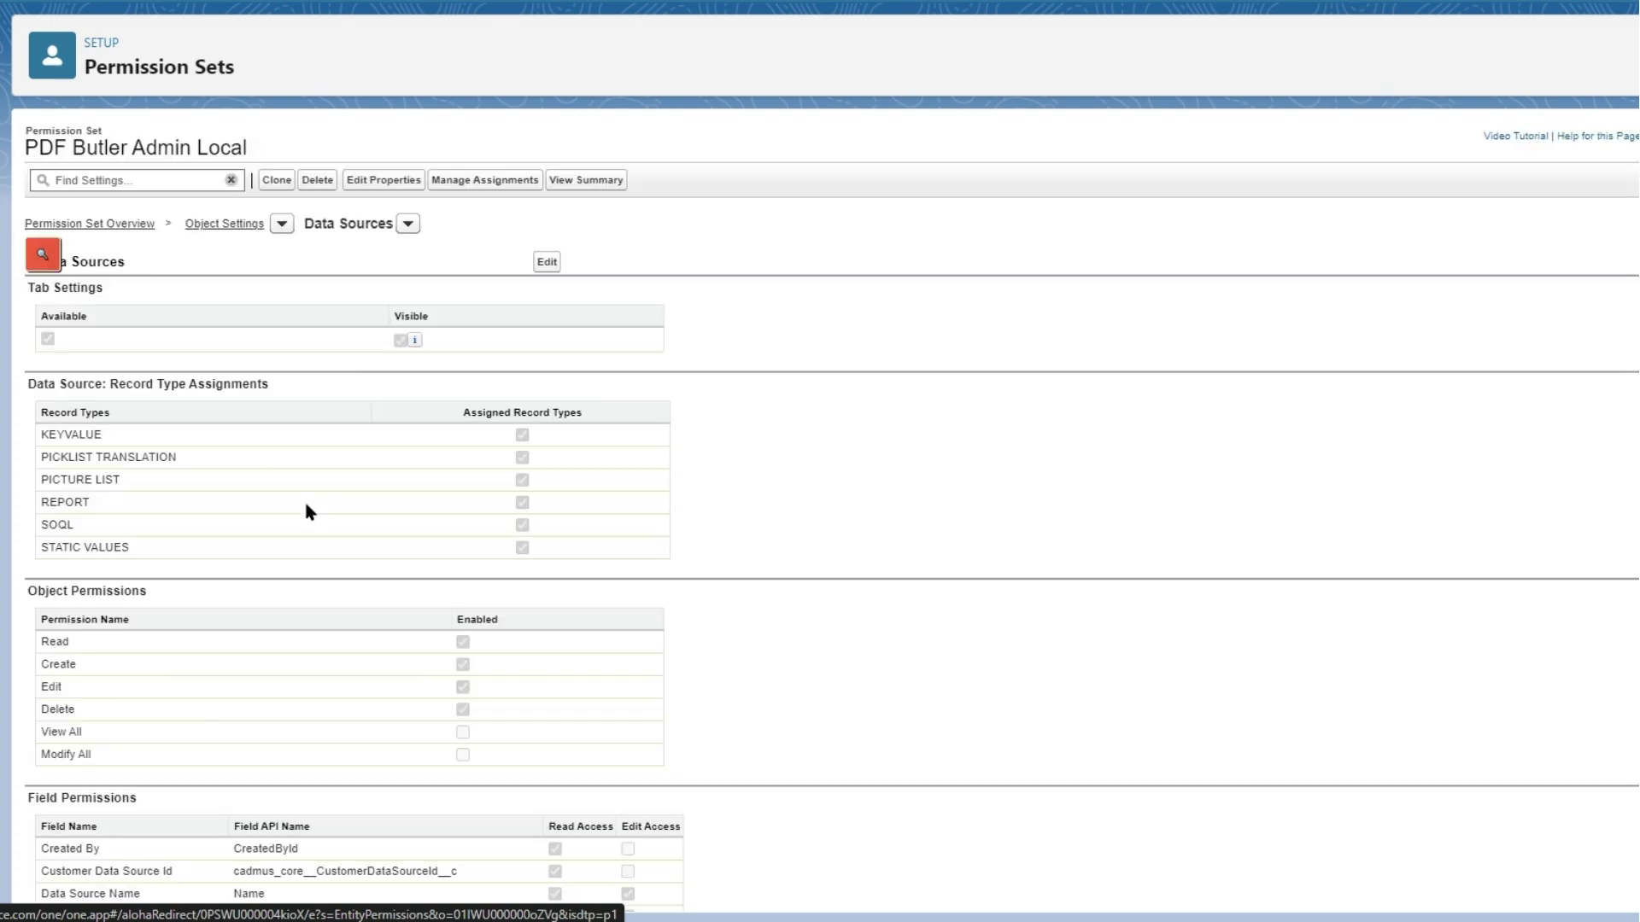
Step: In the Doc Configs object settings, assign the CSV, EMAIL, Main Excel Document, Main Powerpoint Document, Static PDF and Template Word Document record types, and save
left_click(236, 225)
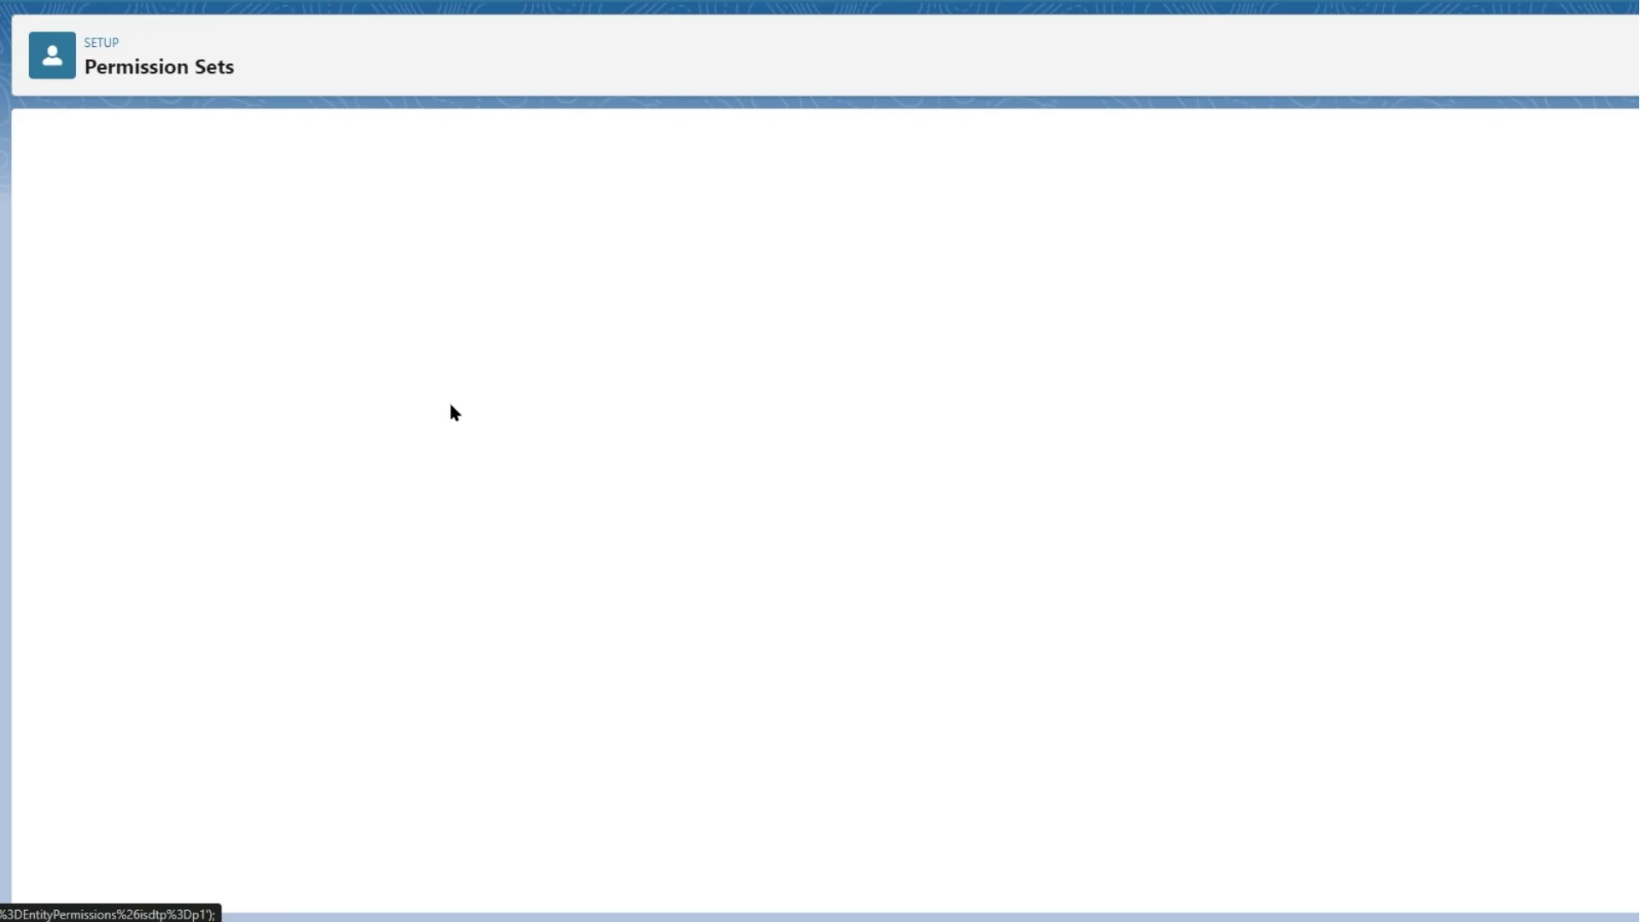
scroll(413, 473, "down", 20)
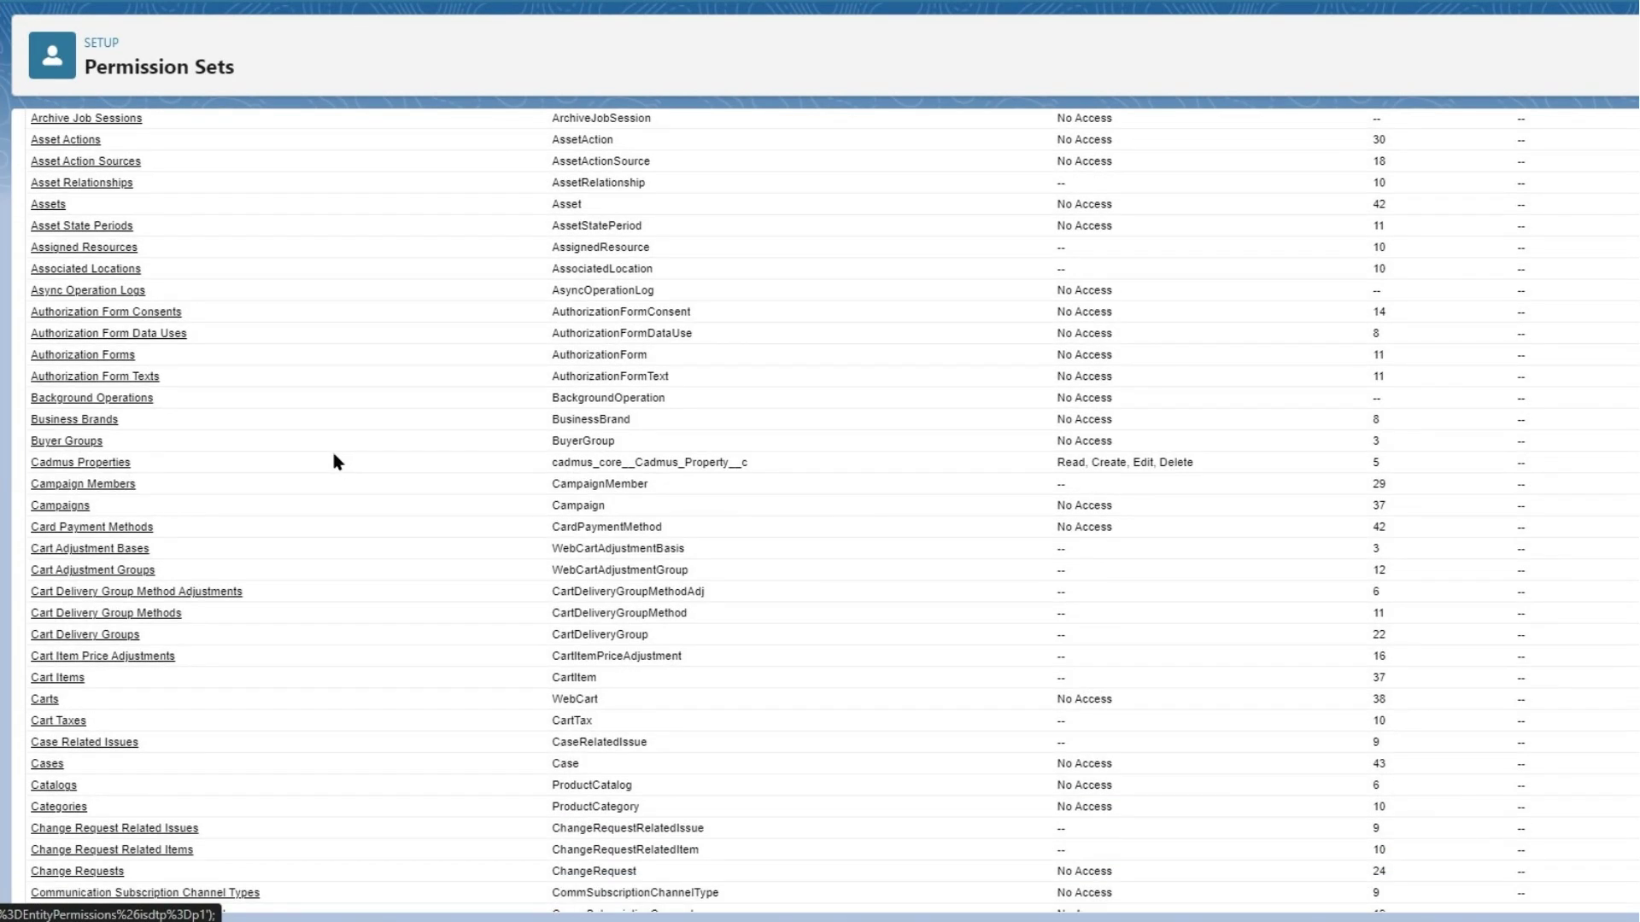
scroll(290, 435, "down", 3)
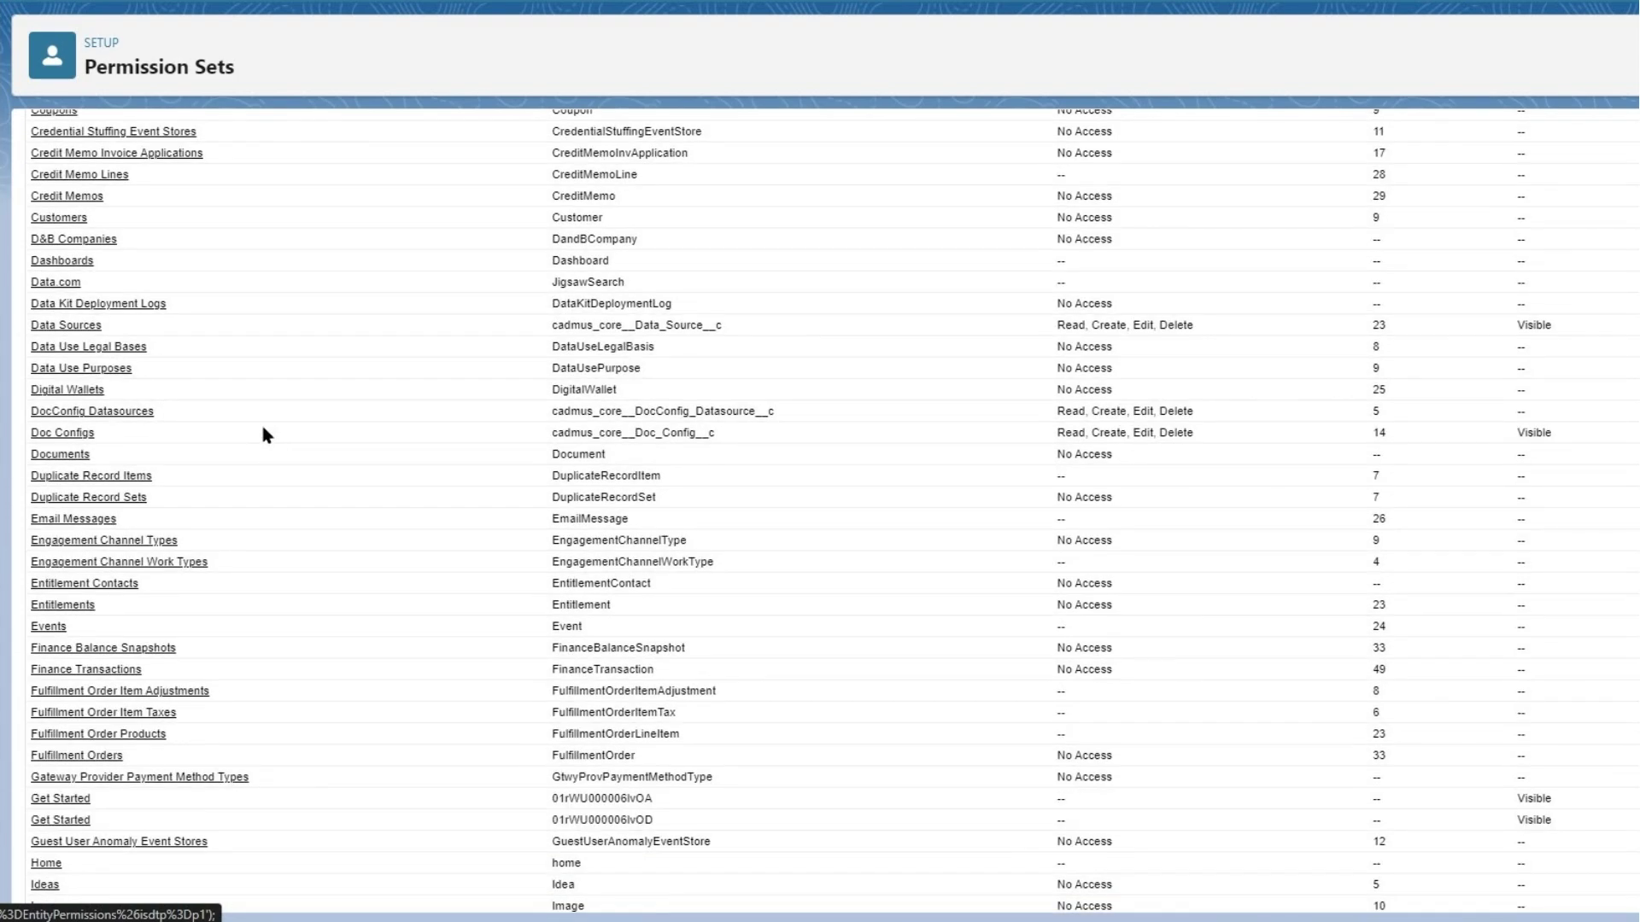
left_click(64, 432)
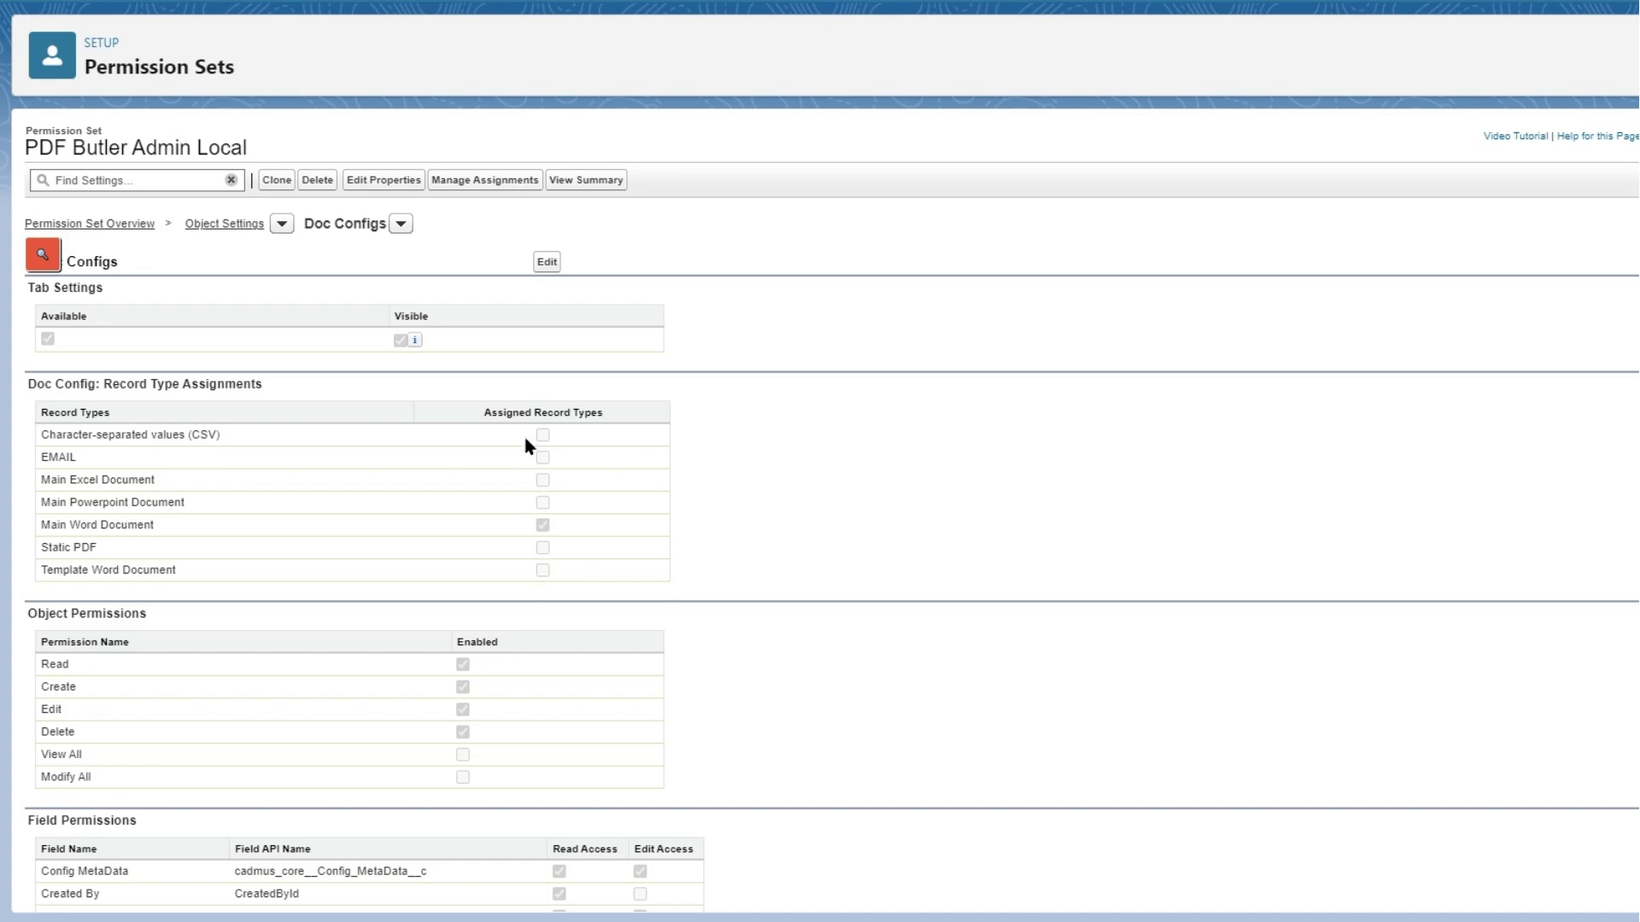
left_click(551, 261)
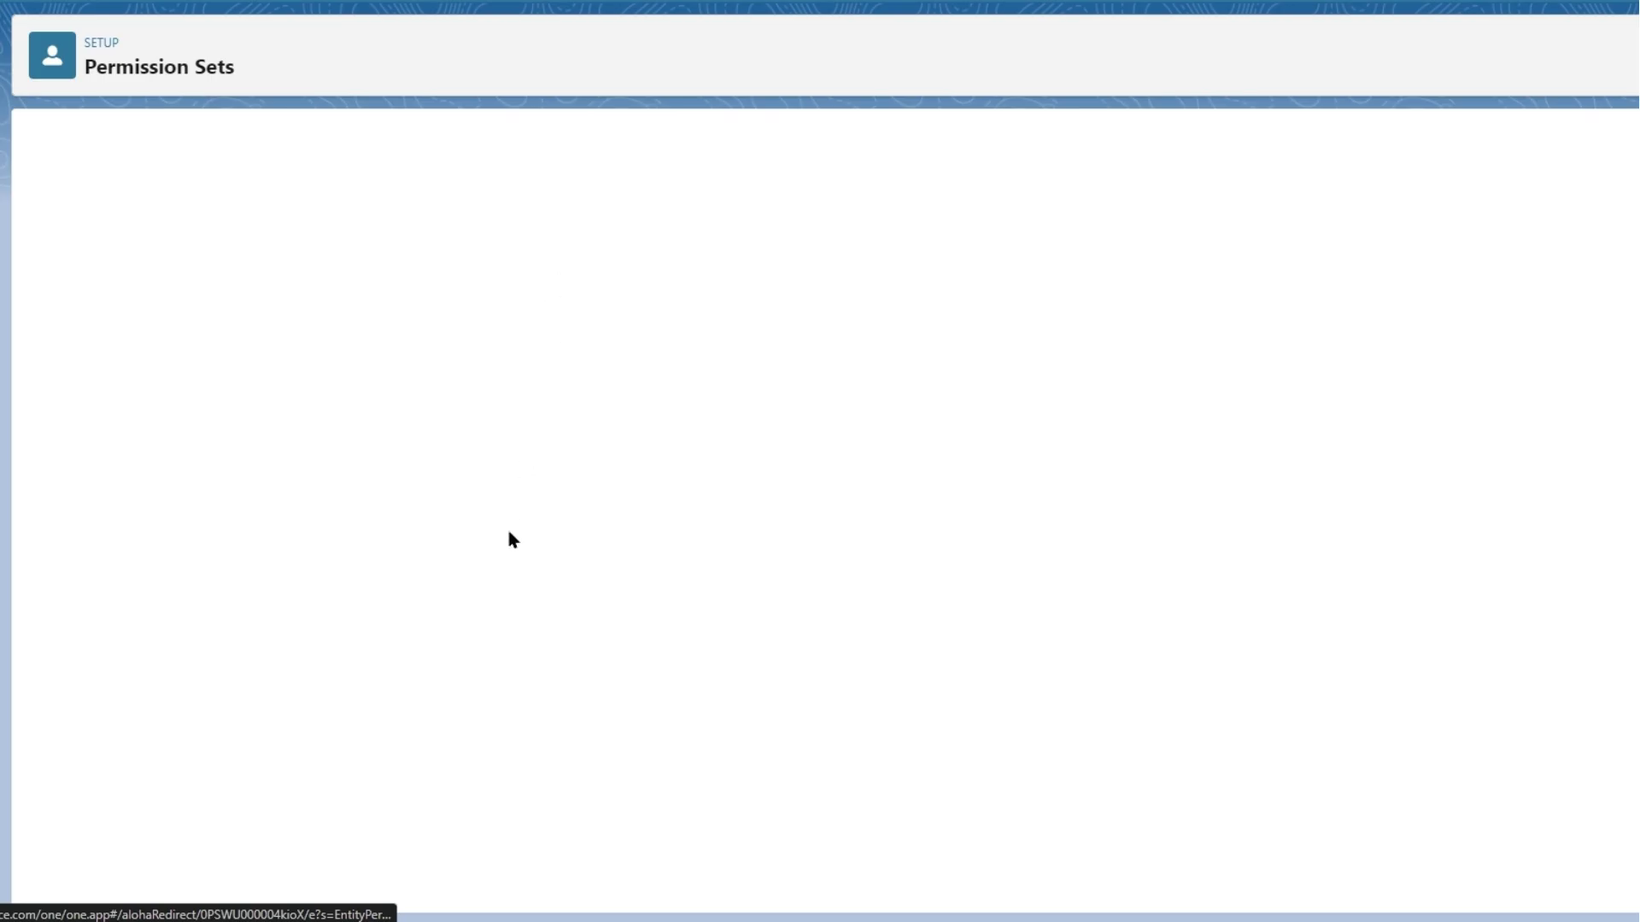
left_click(543, 445)
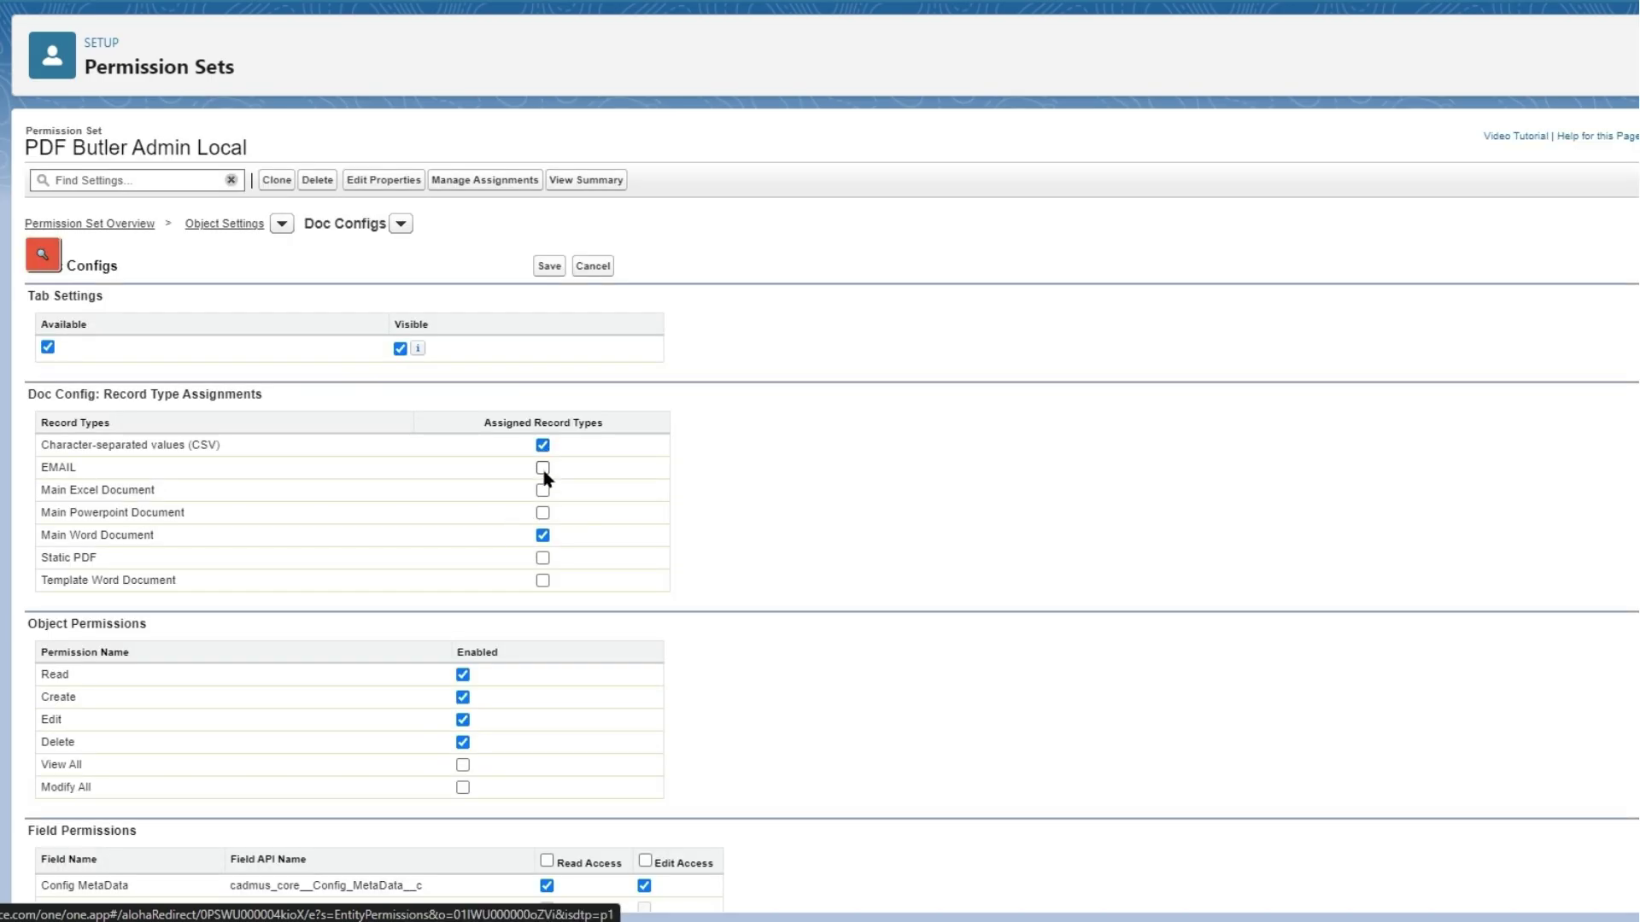
left_click(542, 467)
left_click(542, 491)
left_click(543, 513)
left_click(542, 559)
left_click(543, 580)
scroll(766, 513, "down", 3)
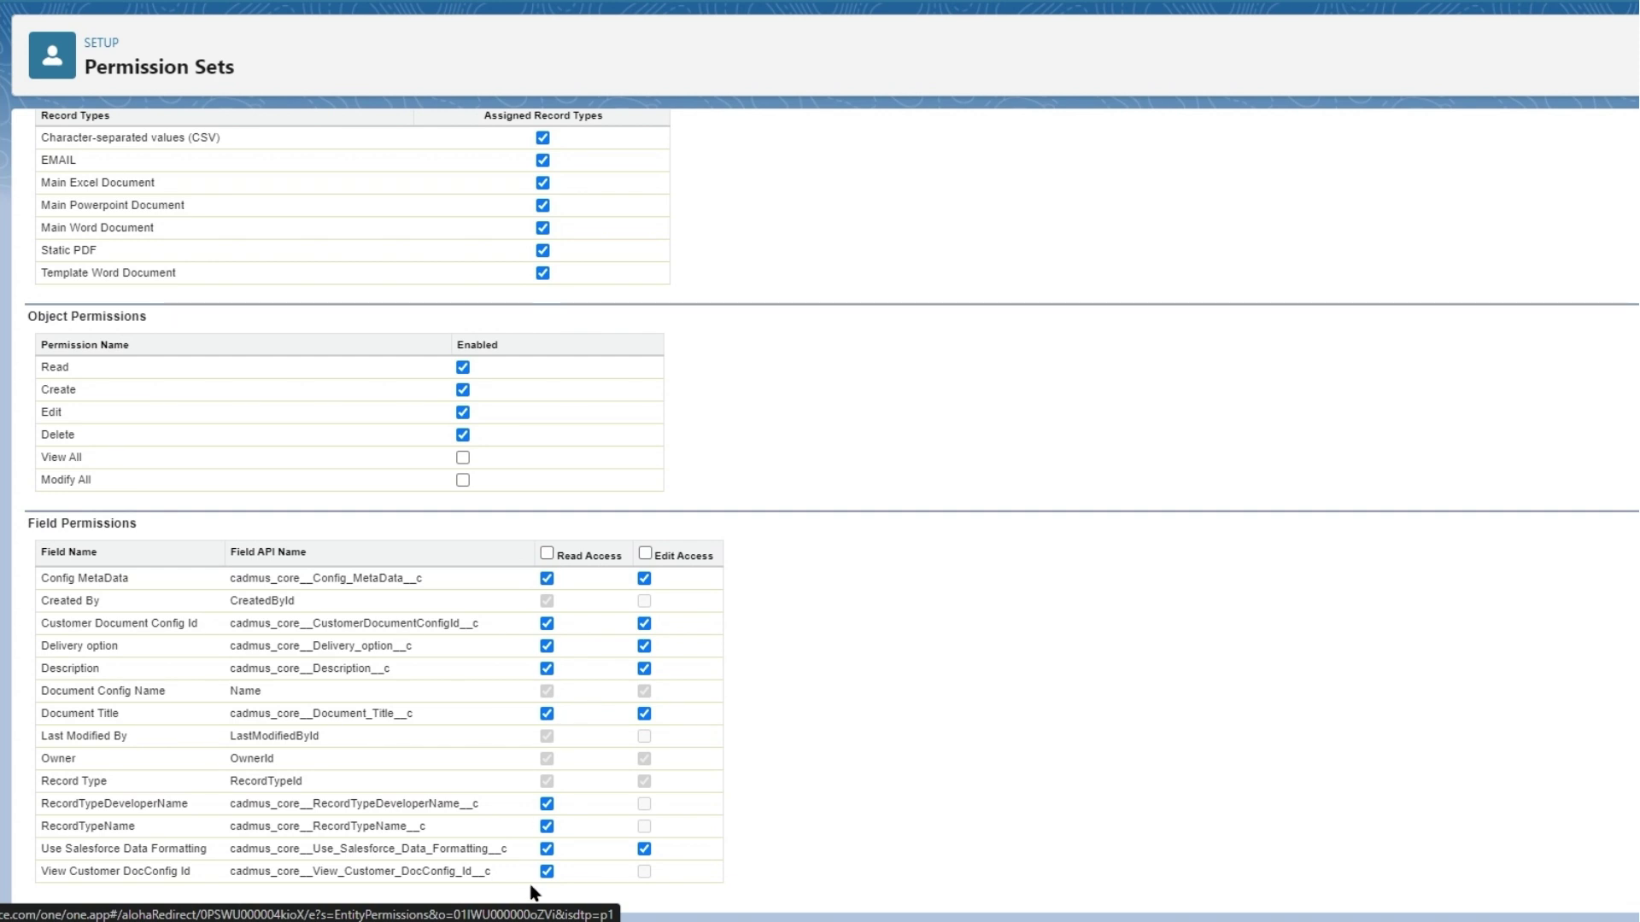
scroll(898, 444, "up", 1)
scroll(896, 439, "up", 3)
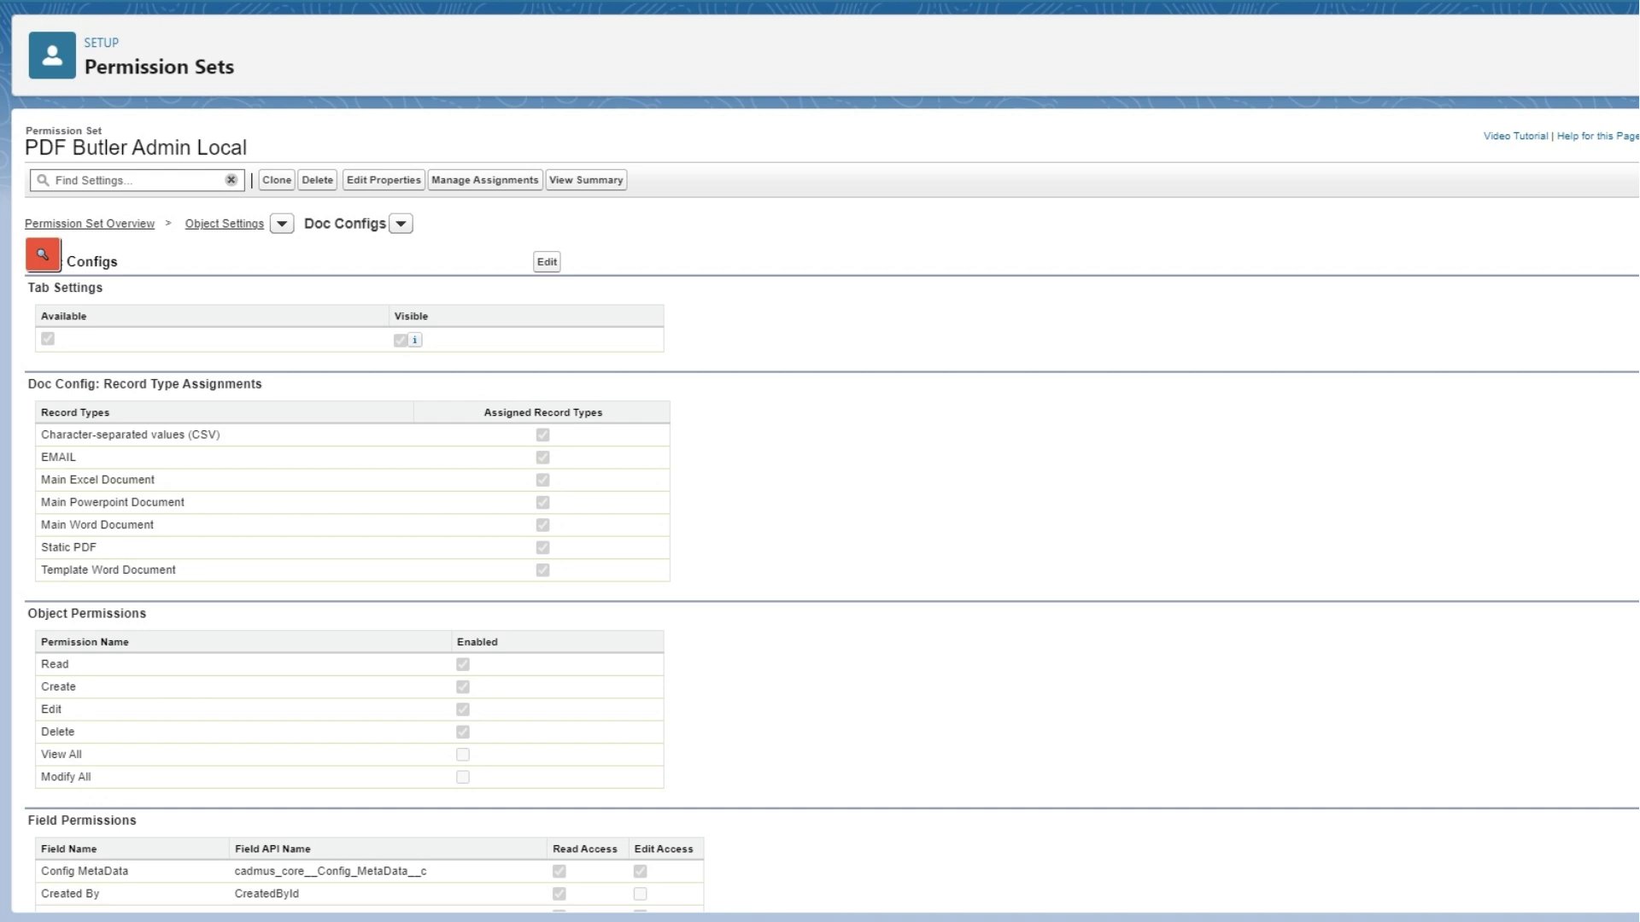
Step: Assign the PDF Butler Admin Local permission set to the System Administrator user
left_click(512, 183)
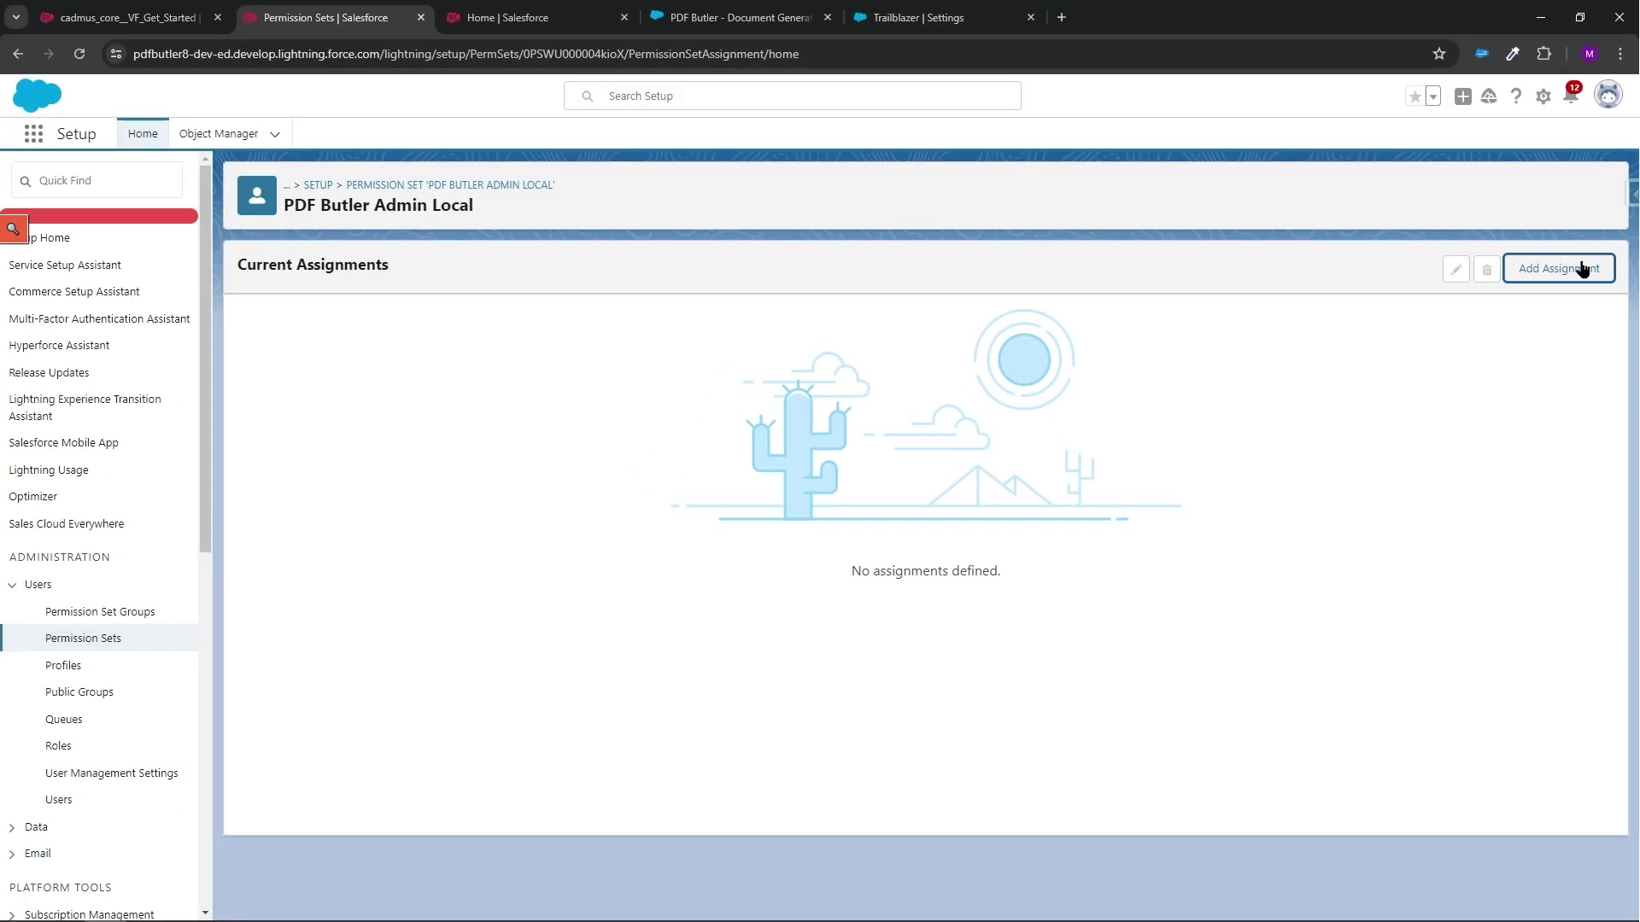
left_click(1598, 142)
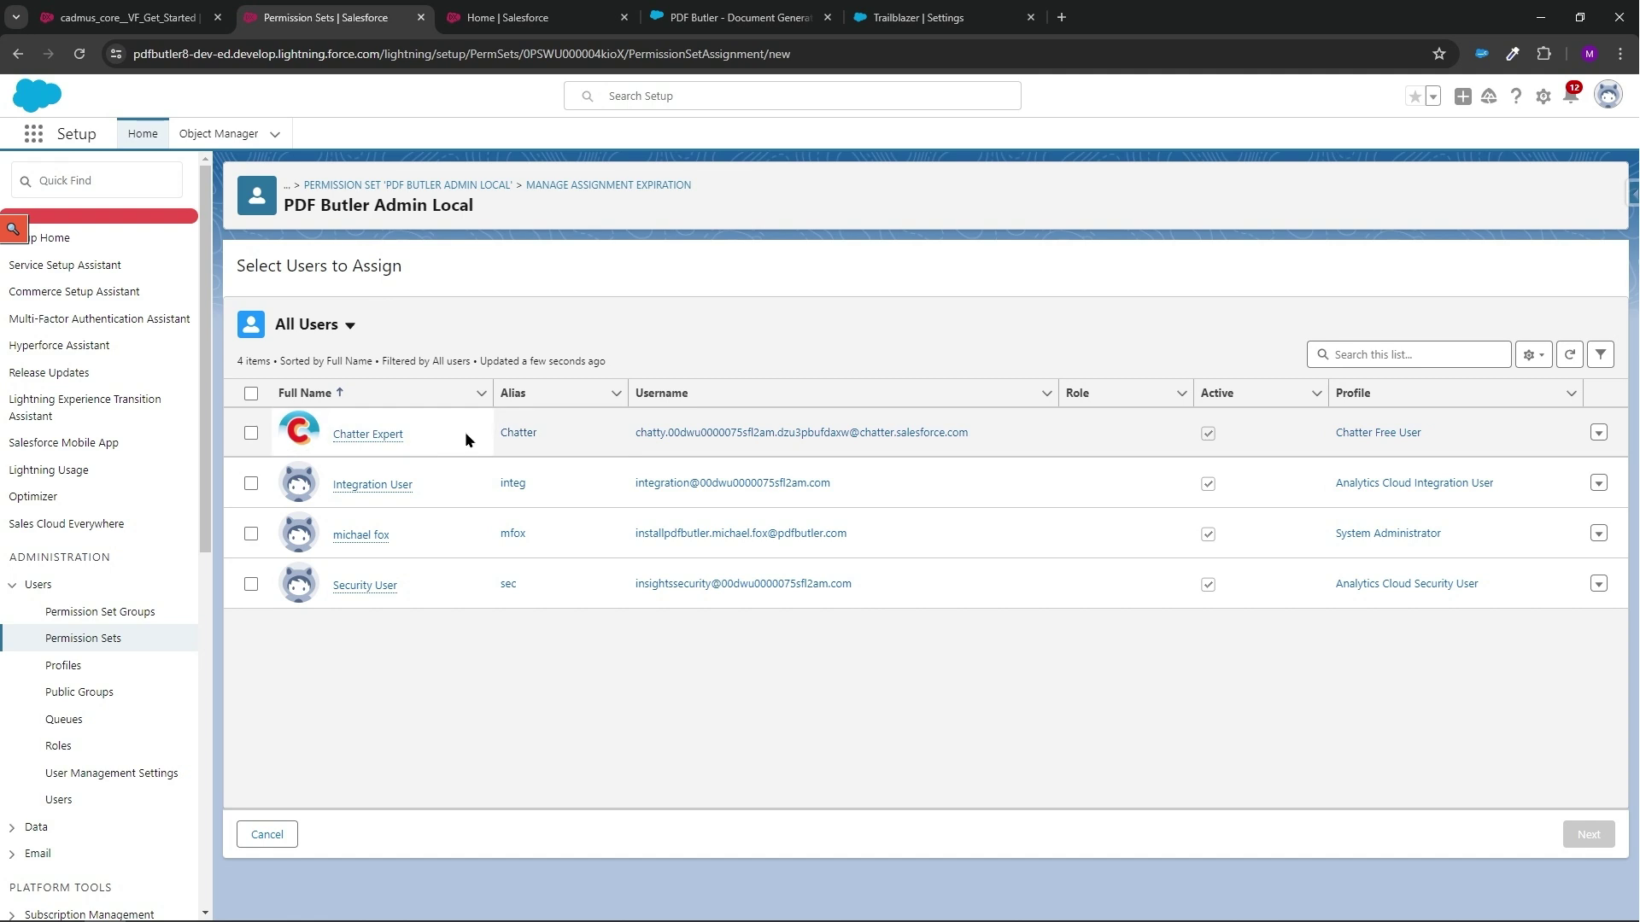
left_click(249, 534)
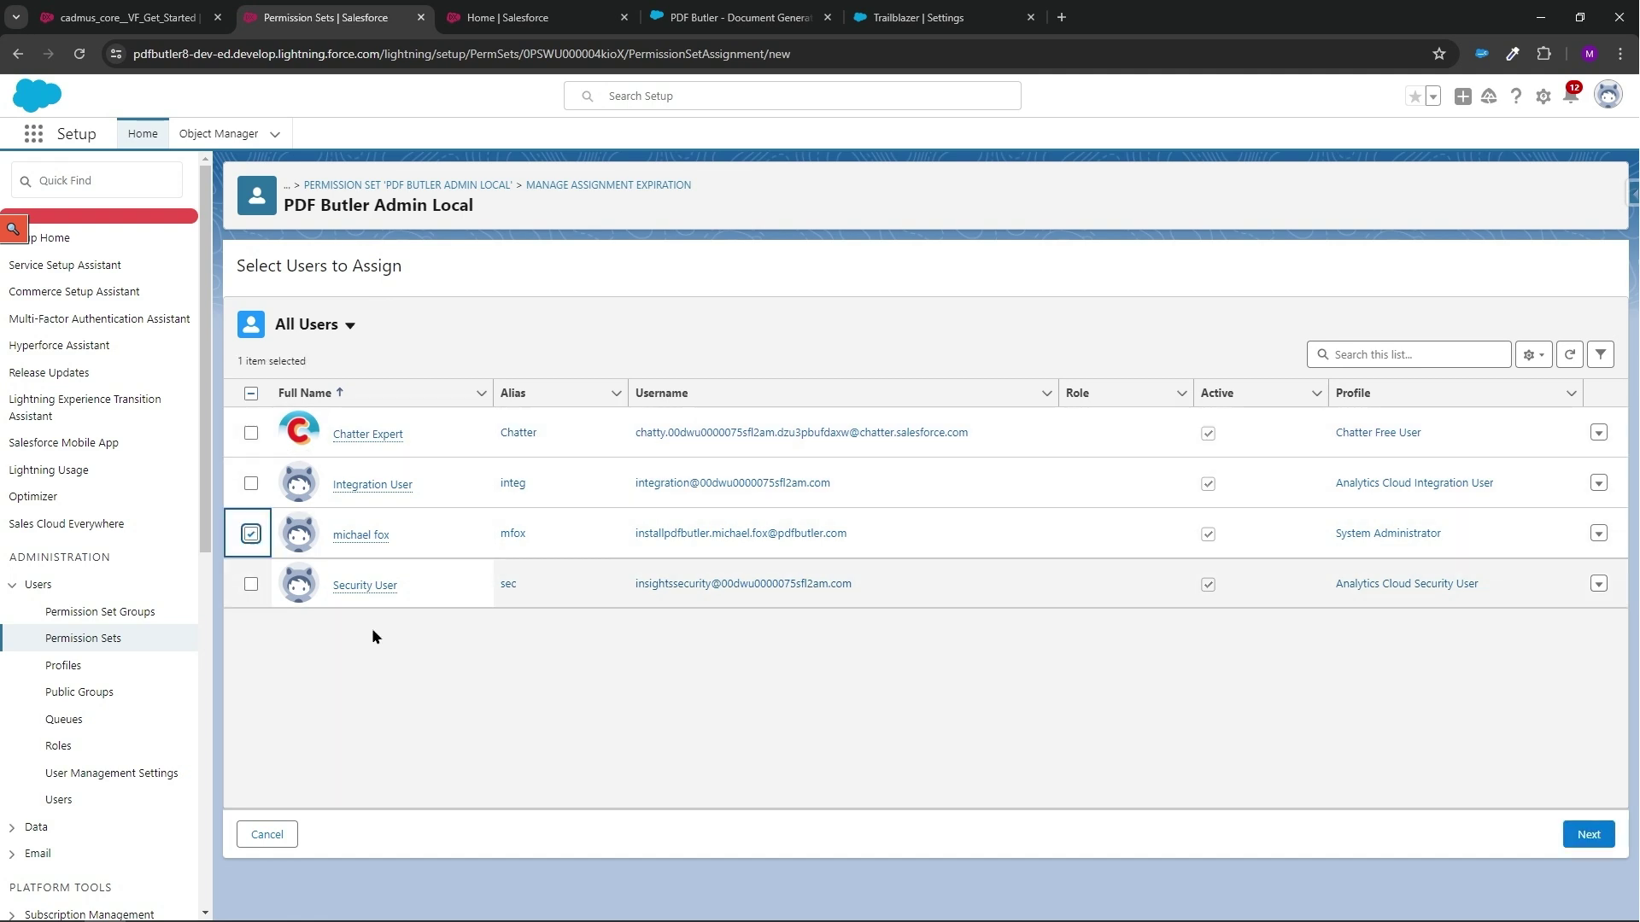
left_click(1586, 839)
left_click(1569, 896)
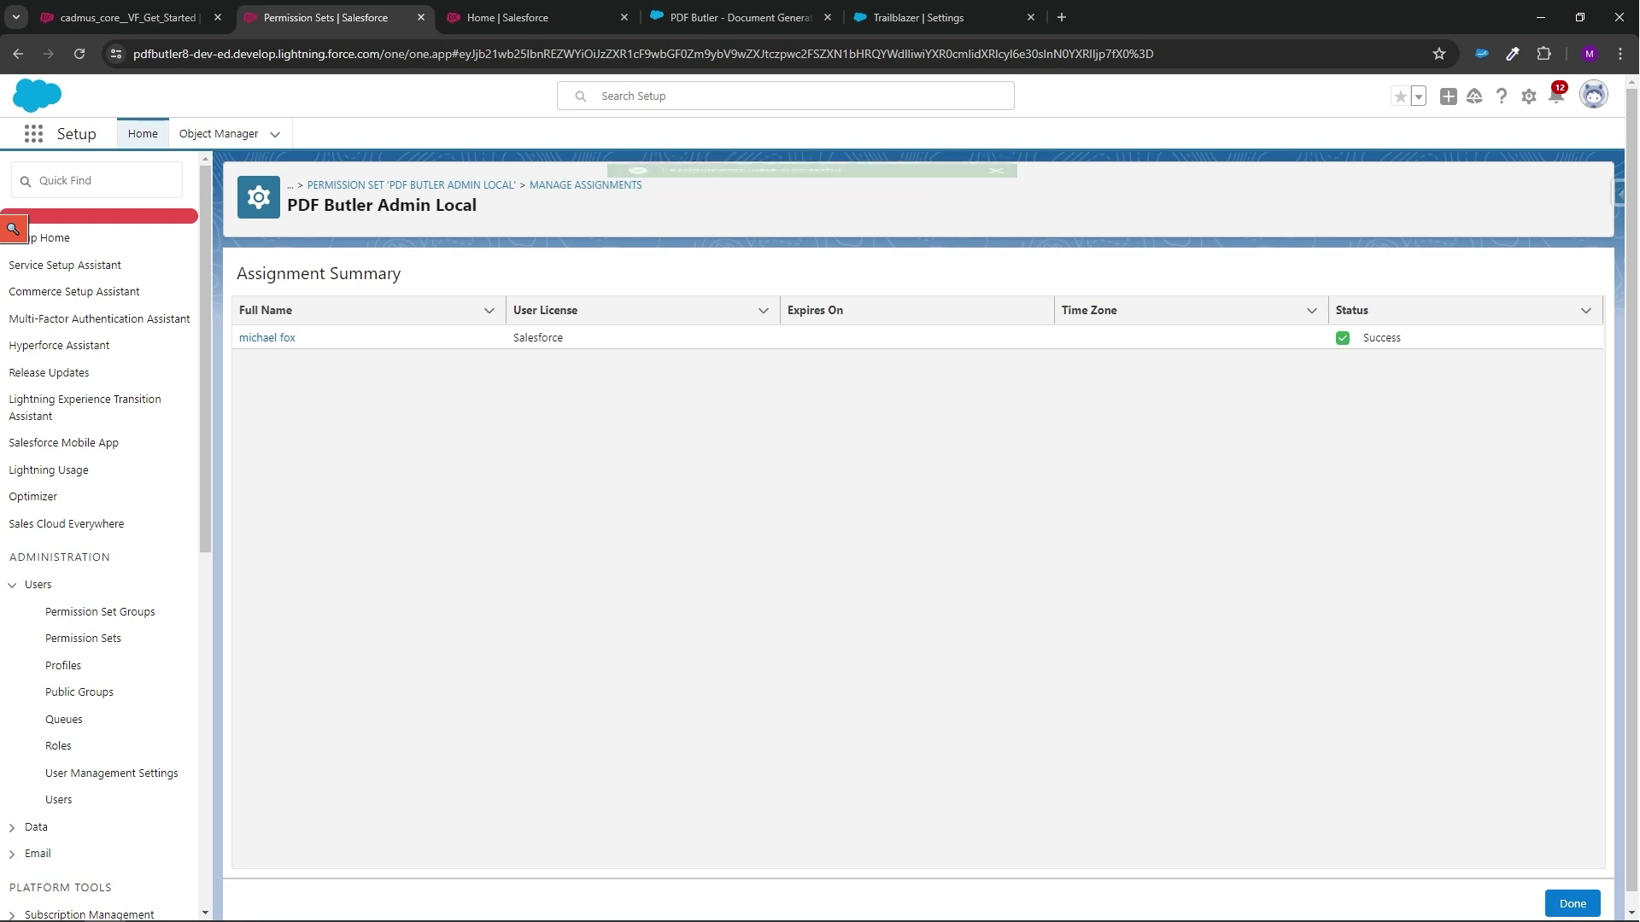
Step: Return to the PDF Butler Get Started page and mark the permission set updates and assign permissionset items as done
left_click(128, 17)
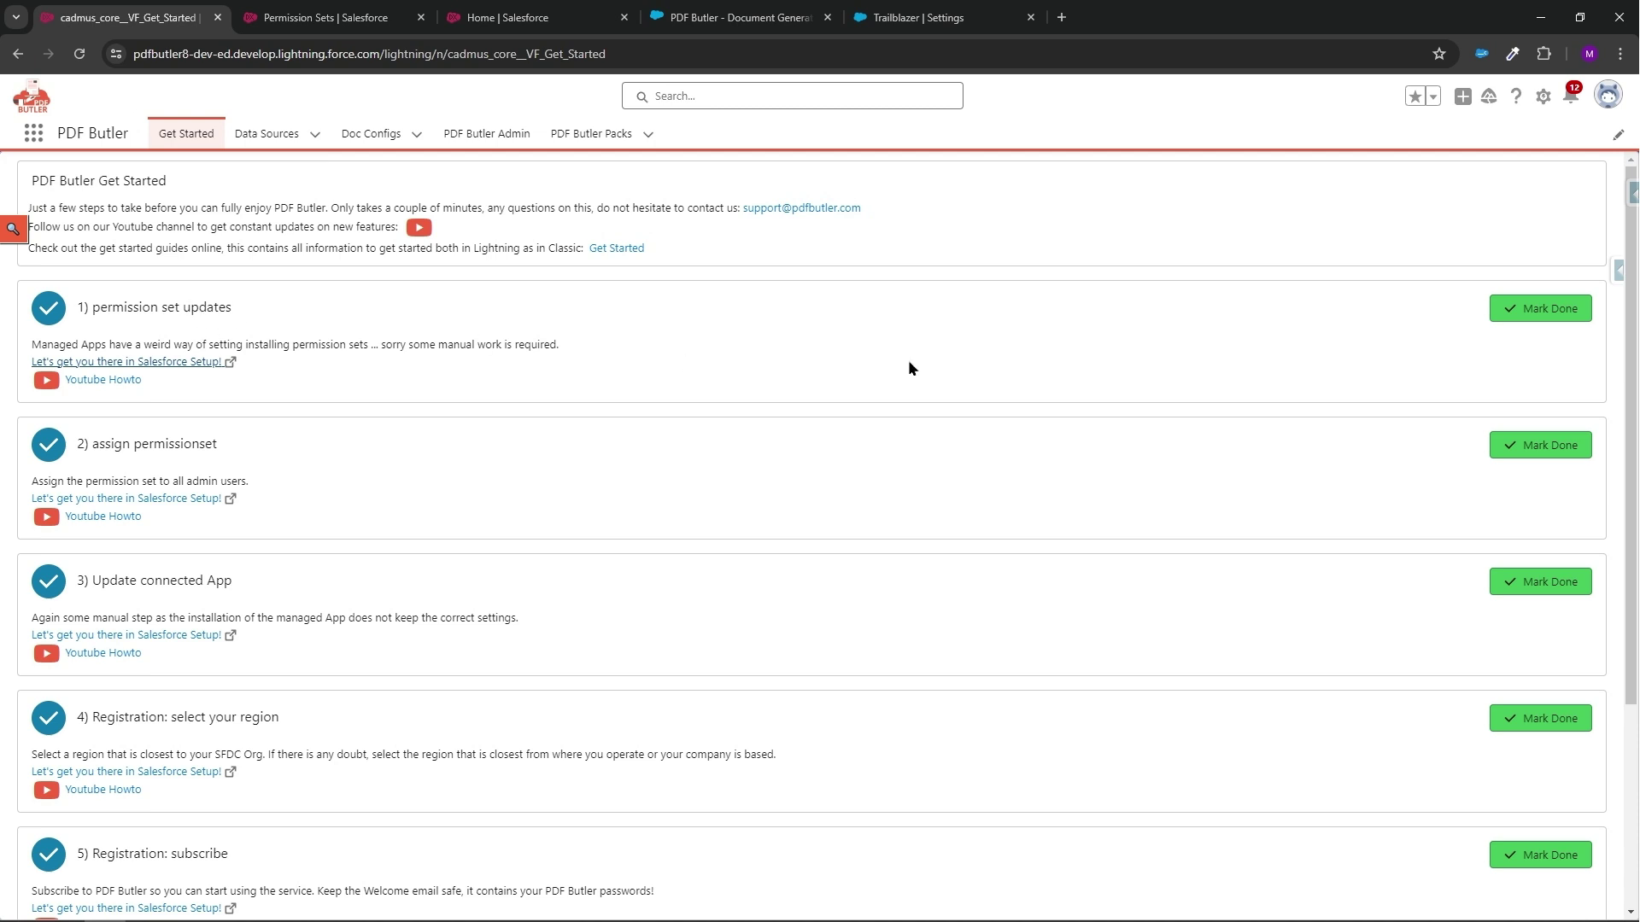
left_click(1540, 308)
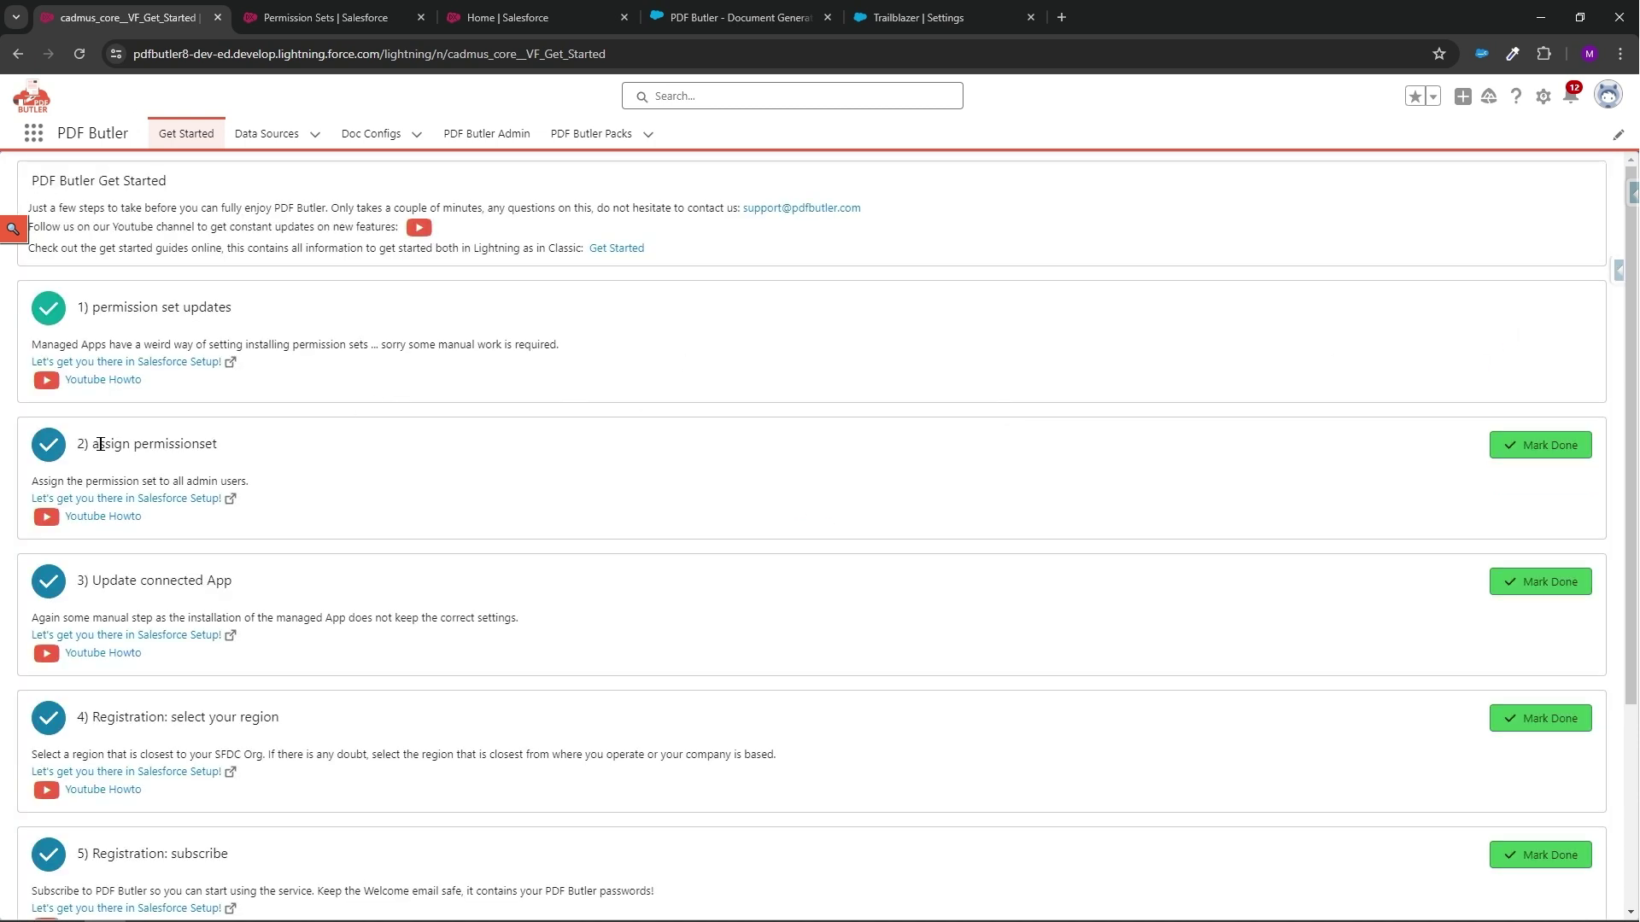
left_click(1552, 453)
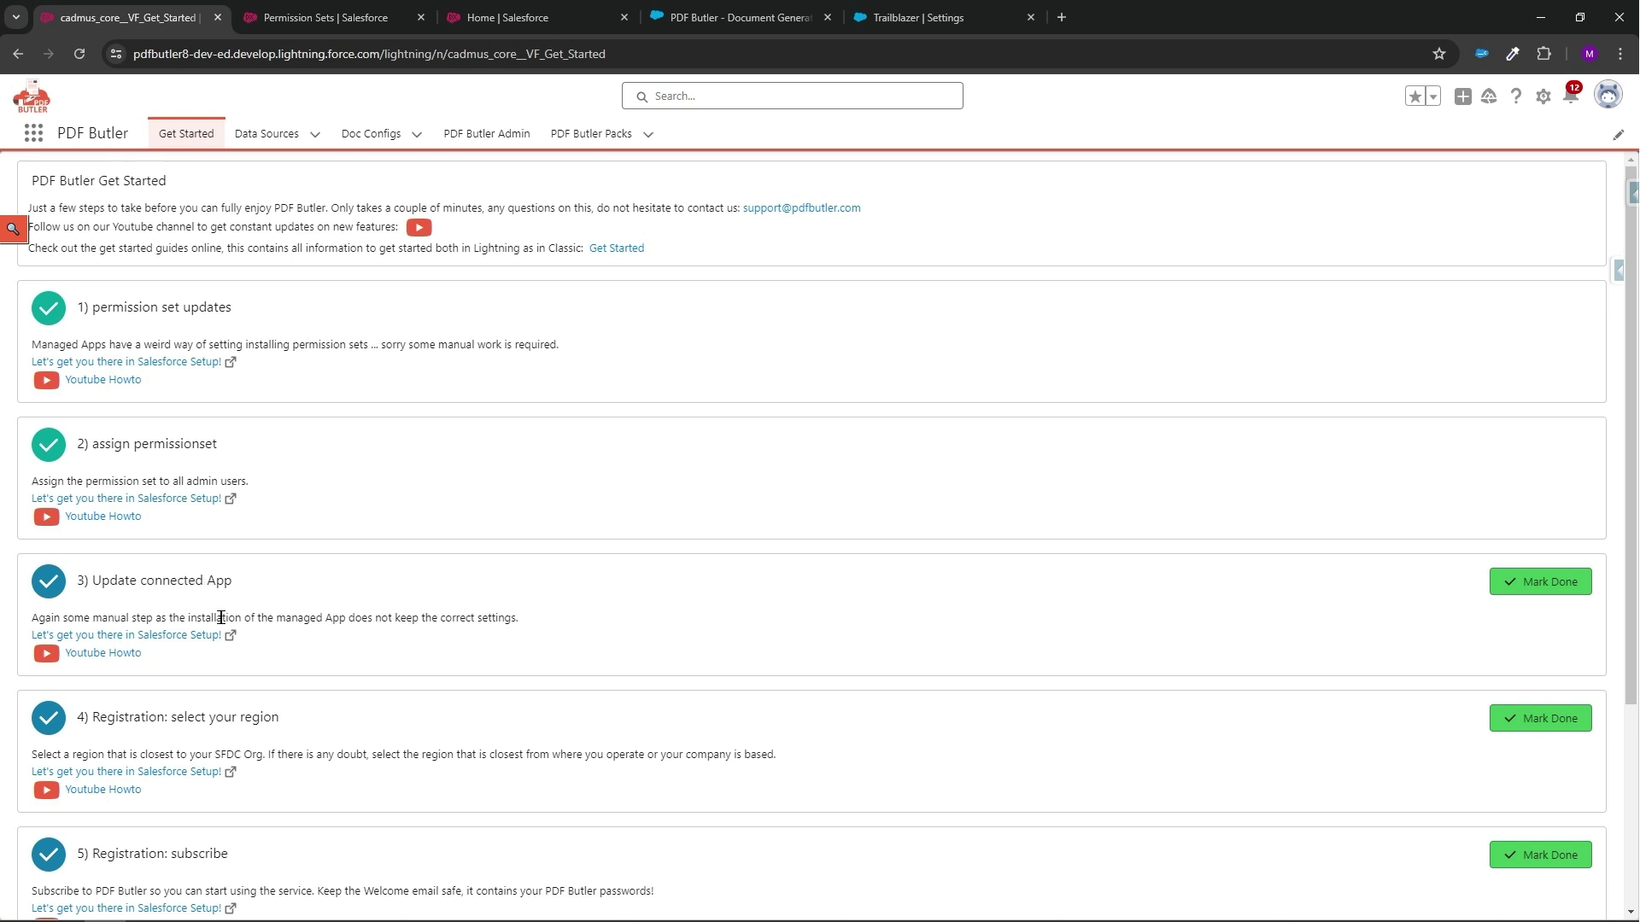
Step: Set the PDF_Butler_EU1 connected app's permitted users to "Admin approved users are pre-authorized", save, and mark the Update connected App item as done
left_click(176, 636)
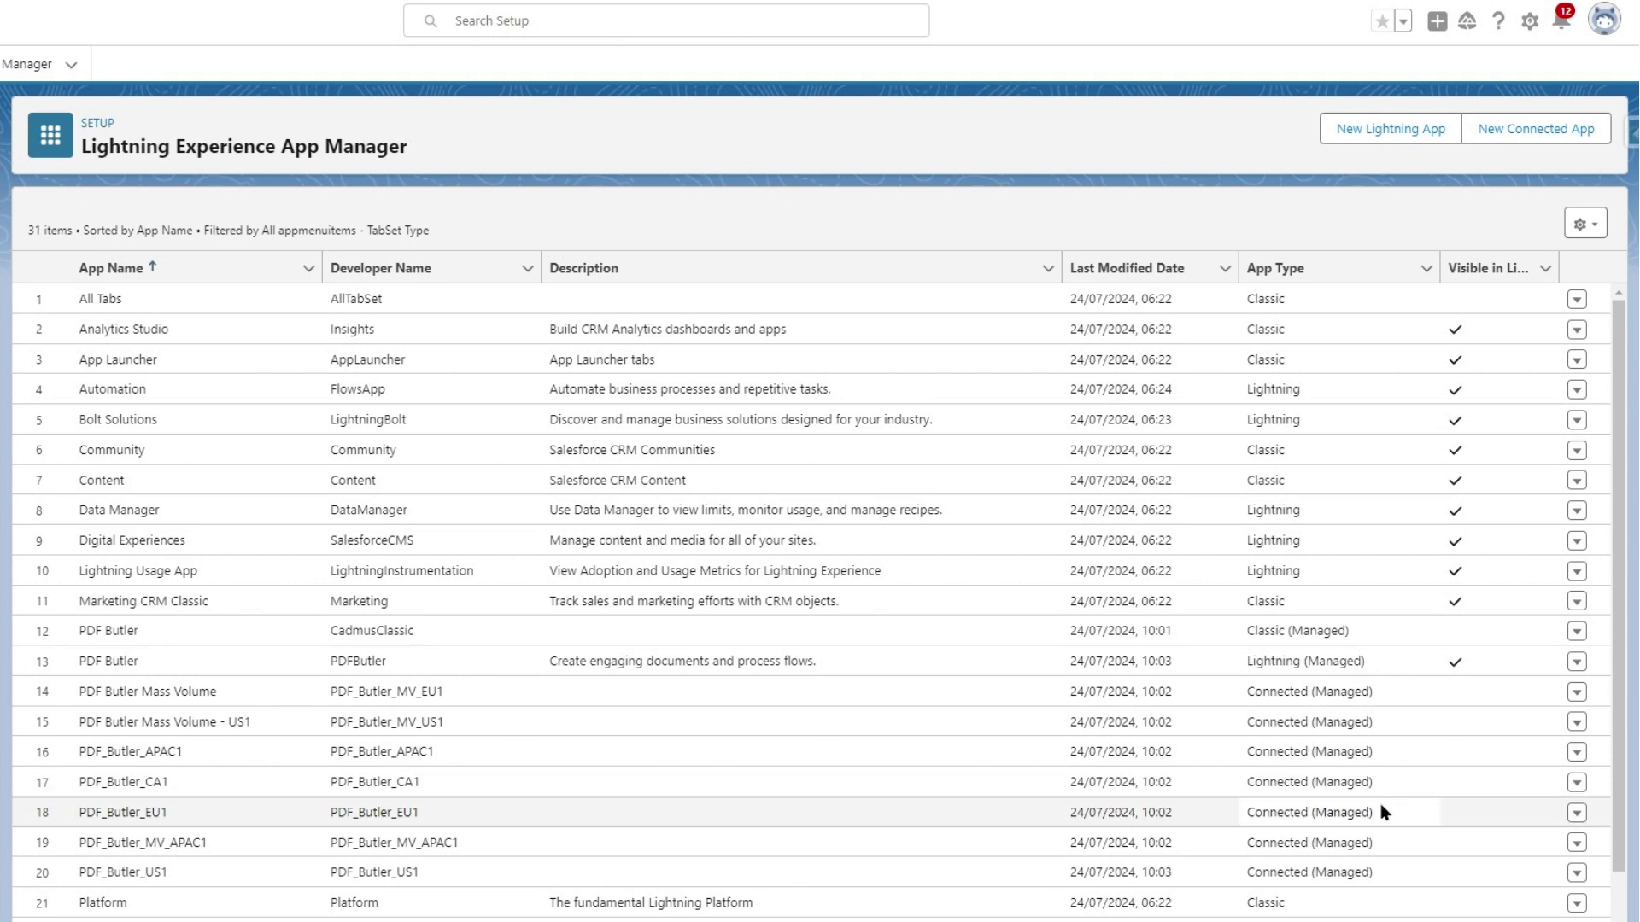
left_click(1577, 813)
left_click(1518, 849)
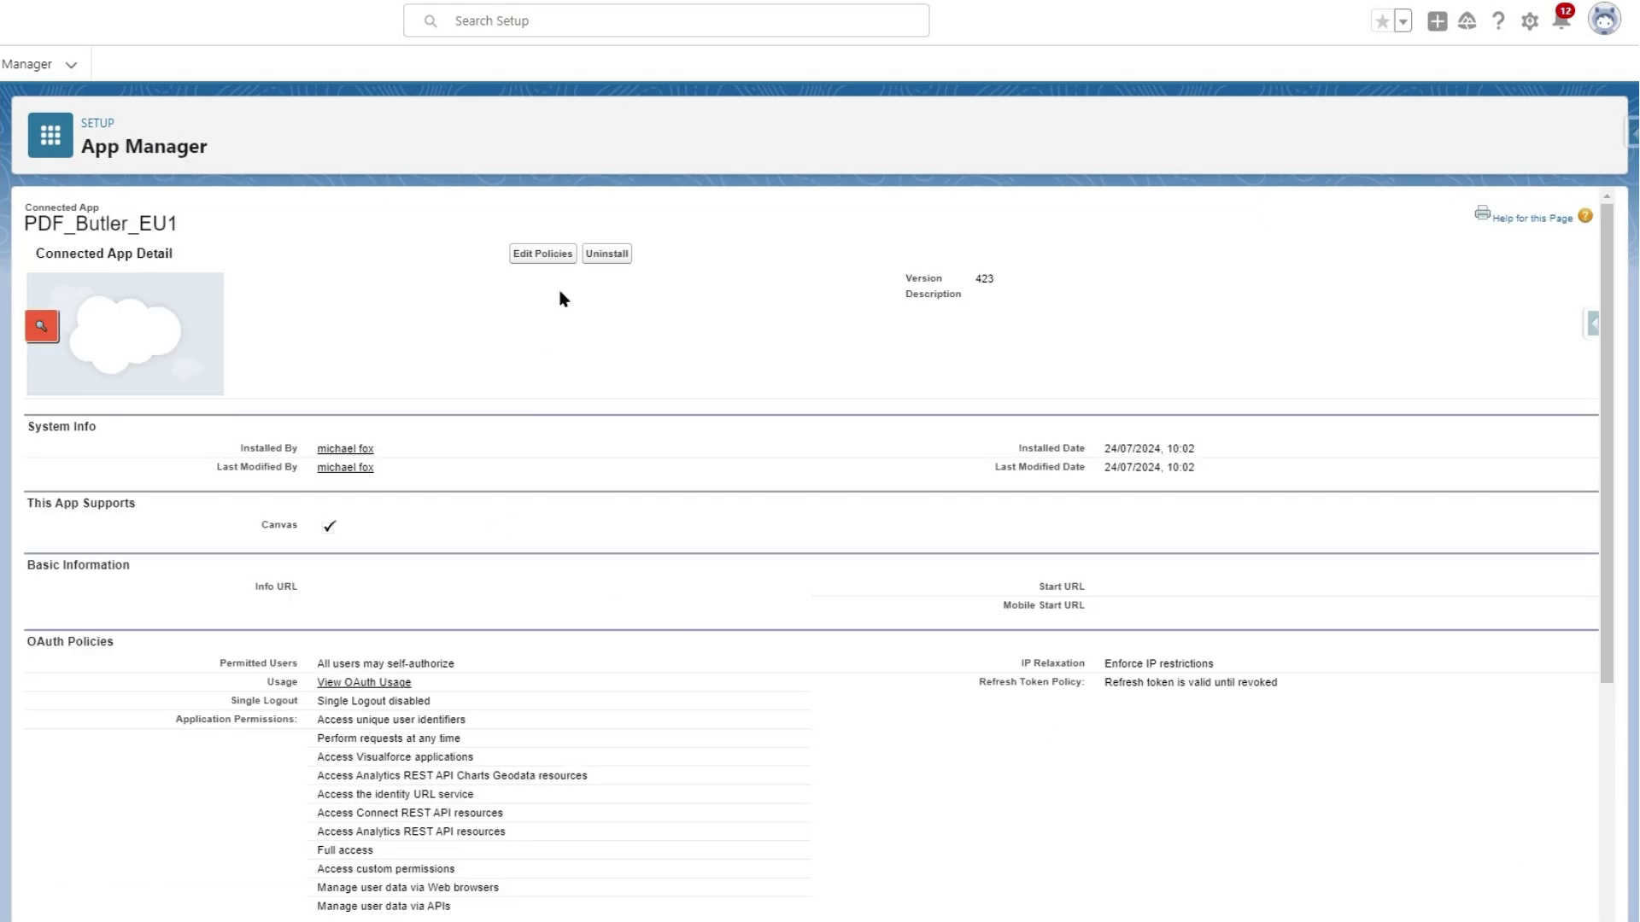
left_click(564, 254)
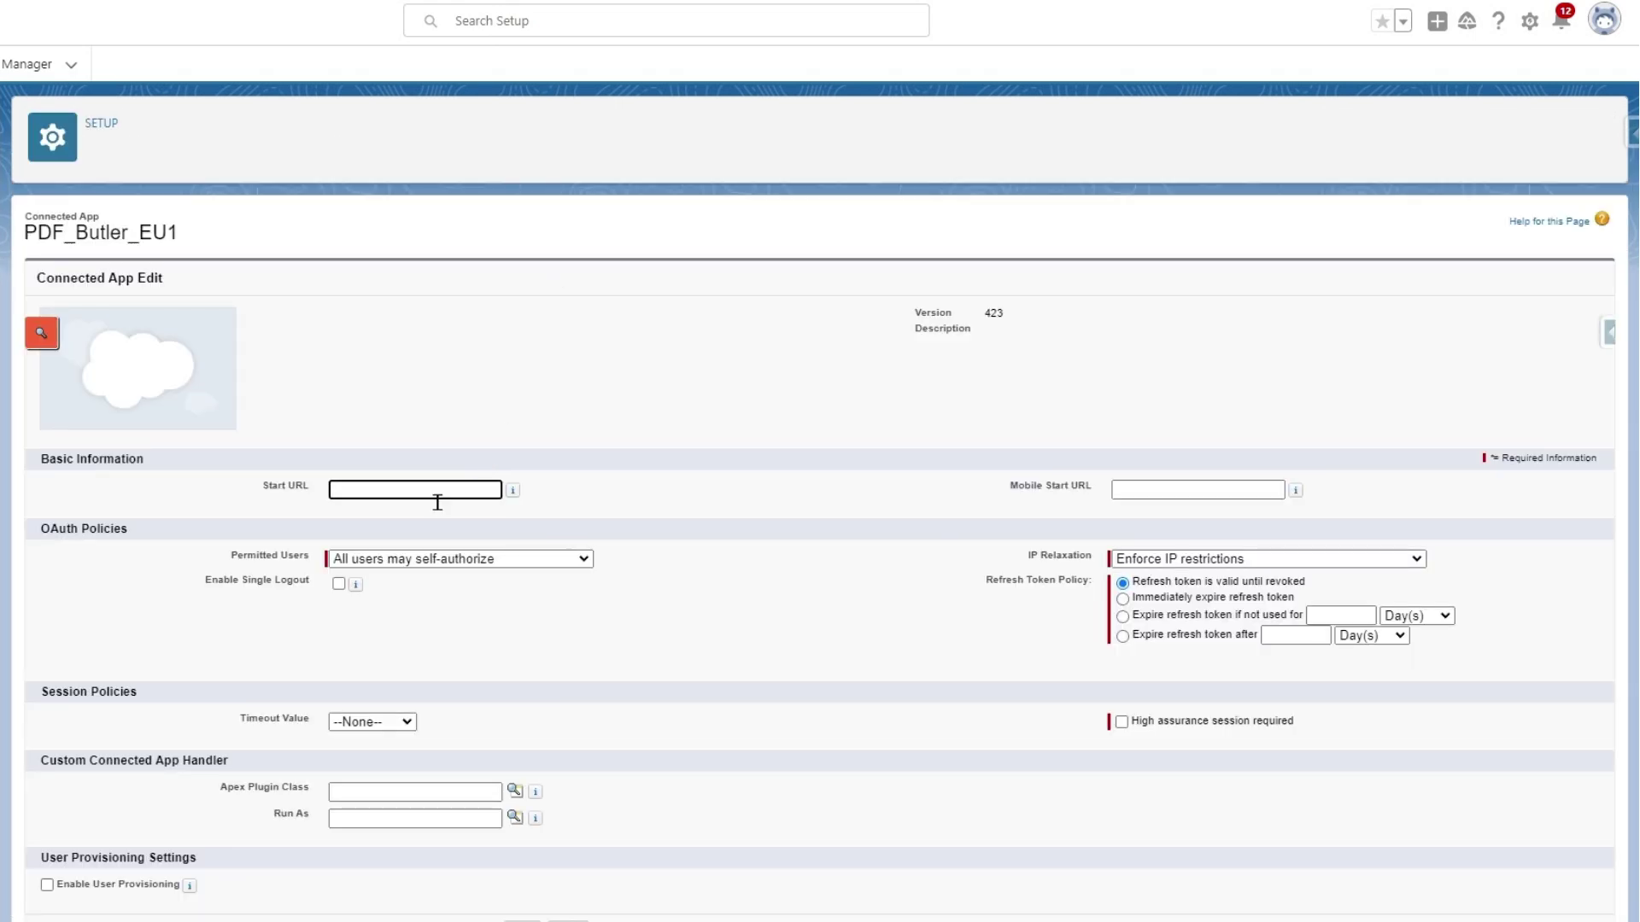
left_click(557, 566)
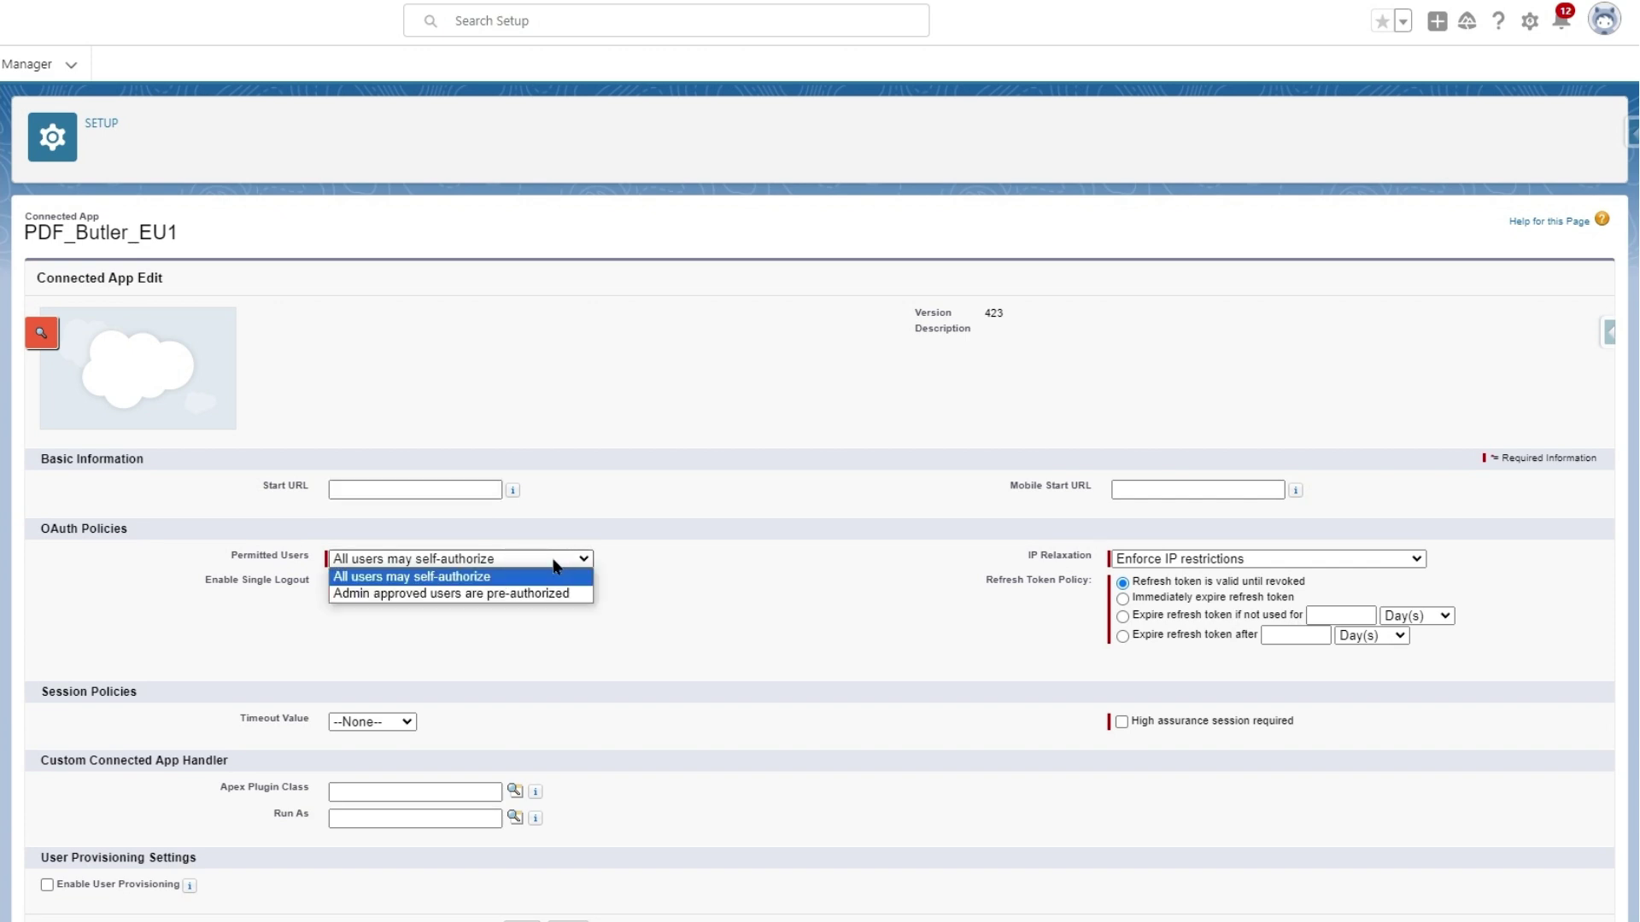
left_click(437, 595)
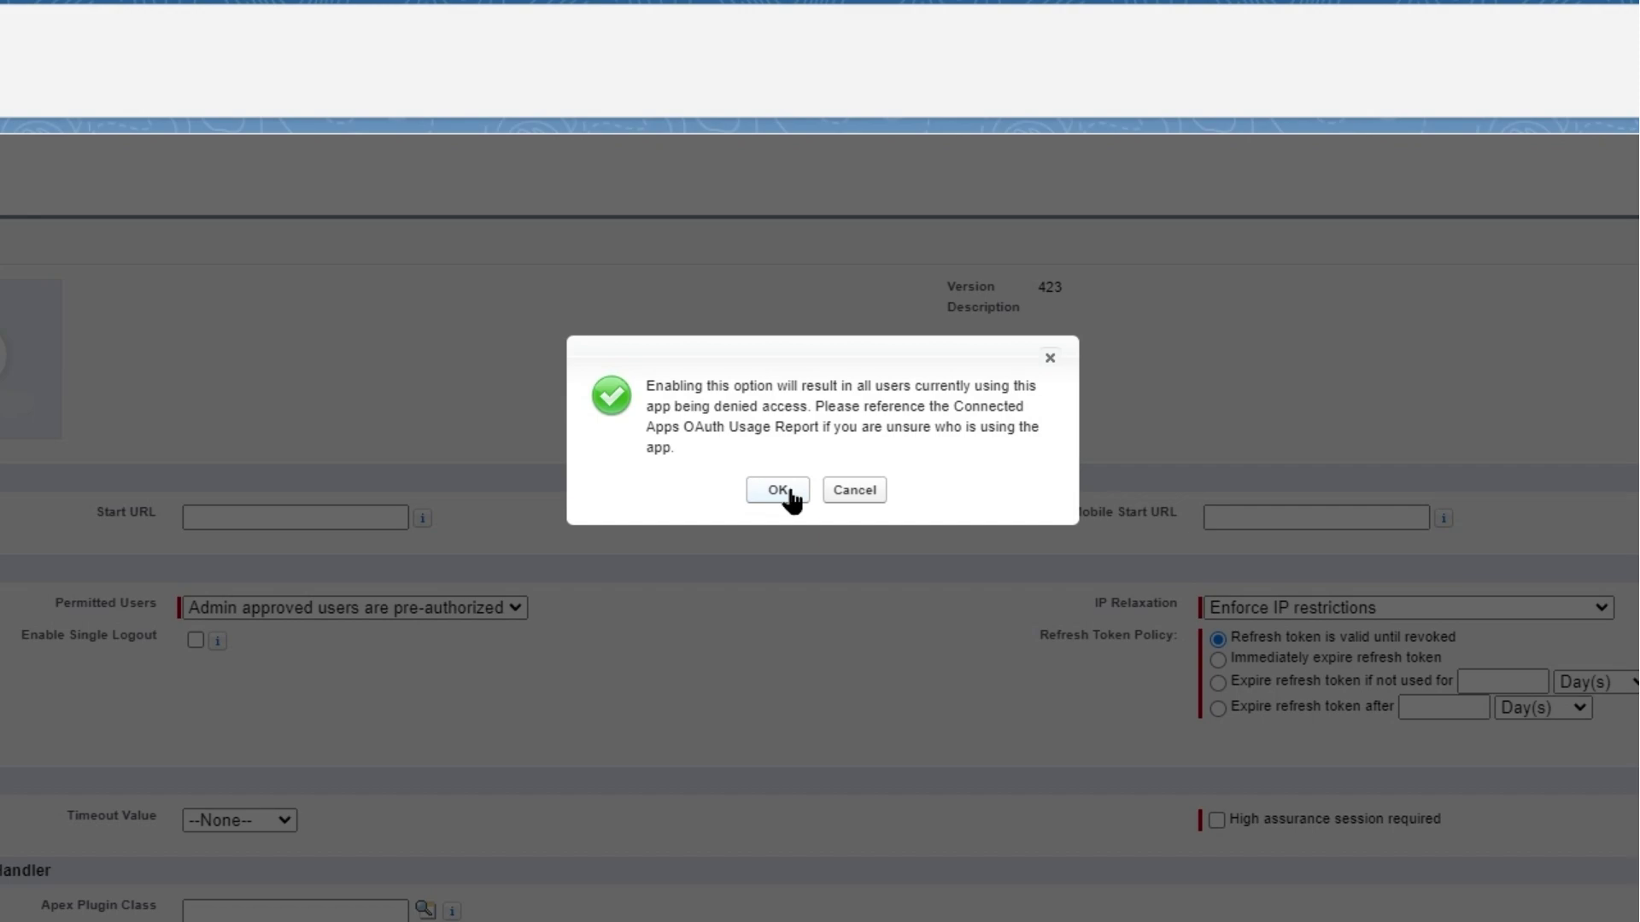
left_click(789, 494)
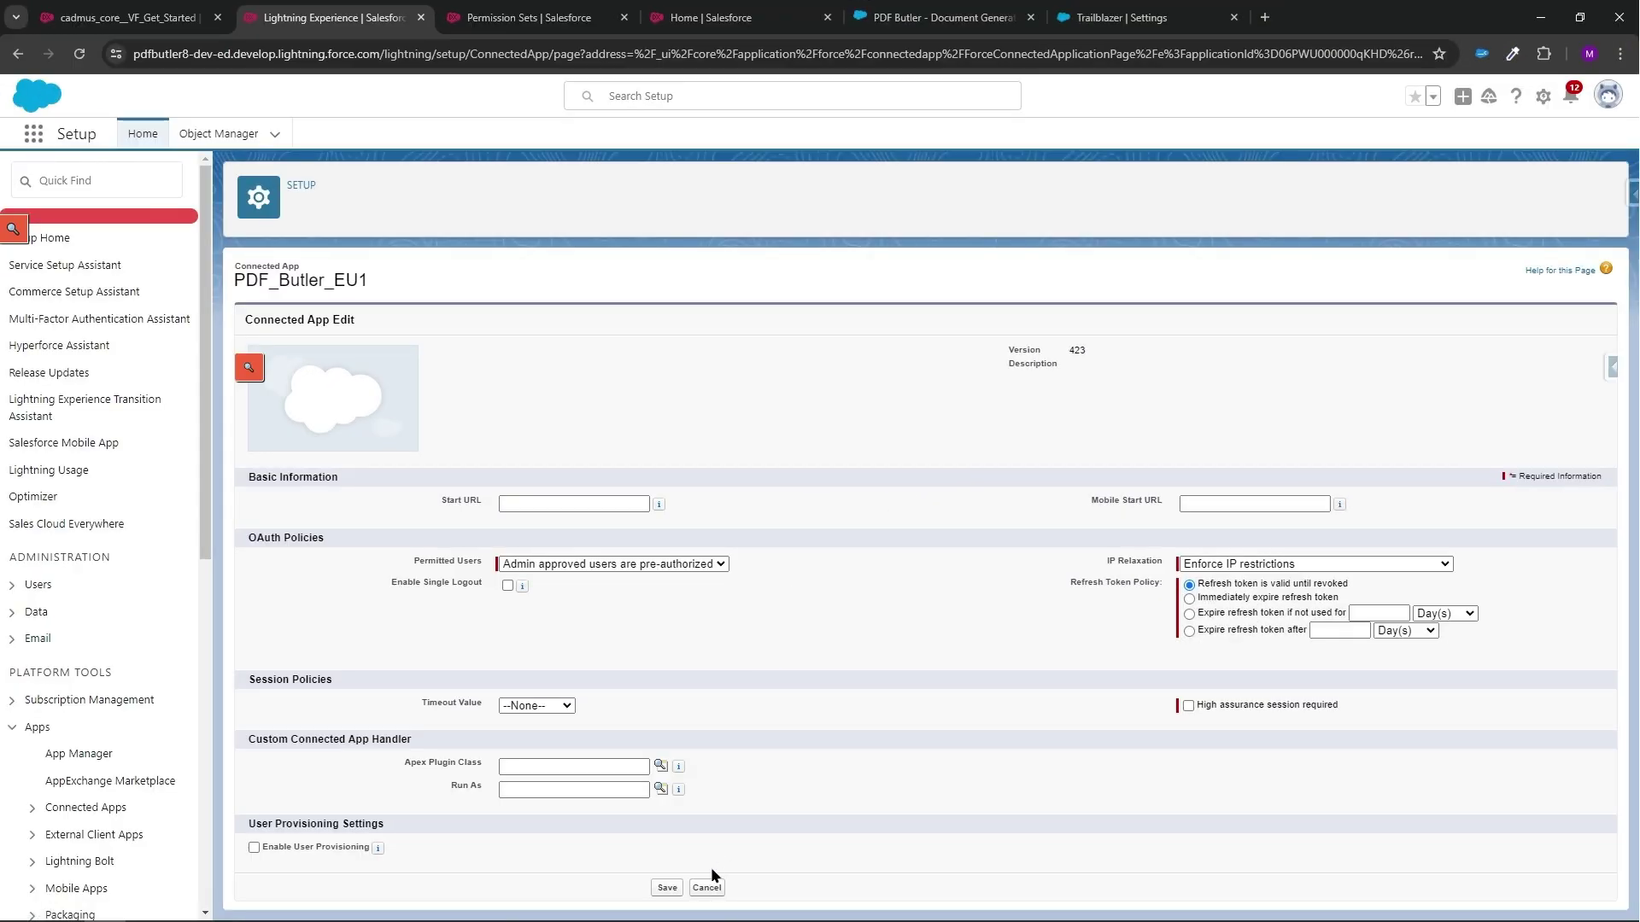
left_click(666, 891)
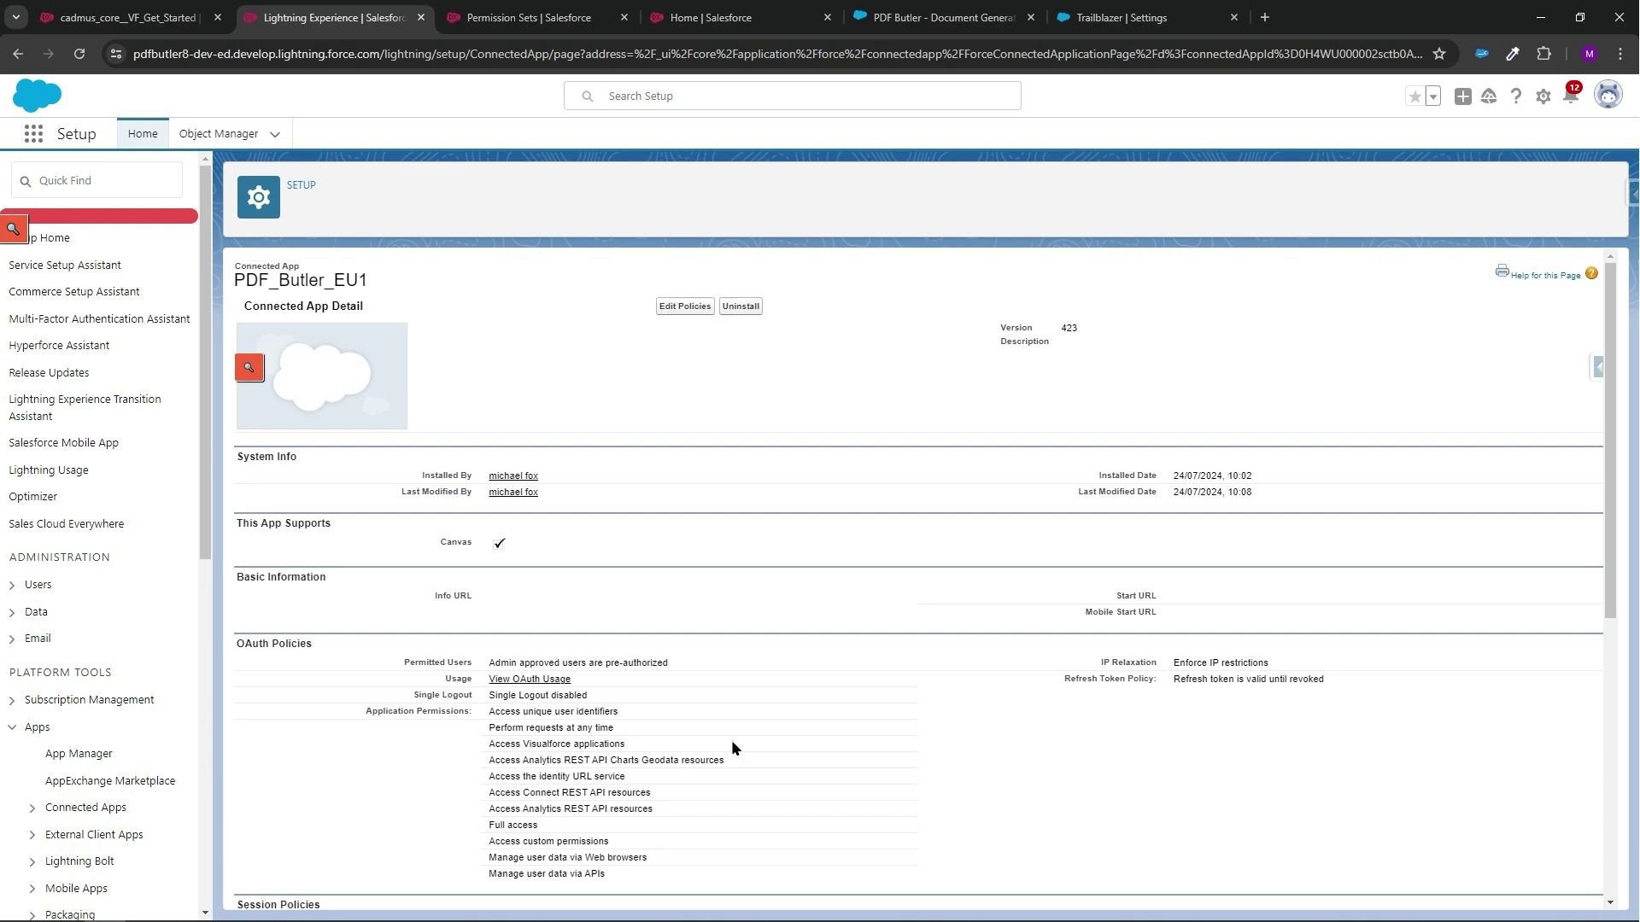
left_click(162, 17)
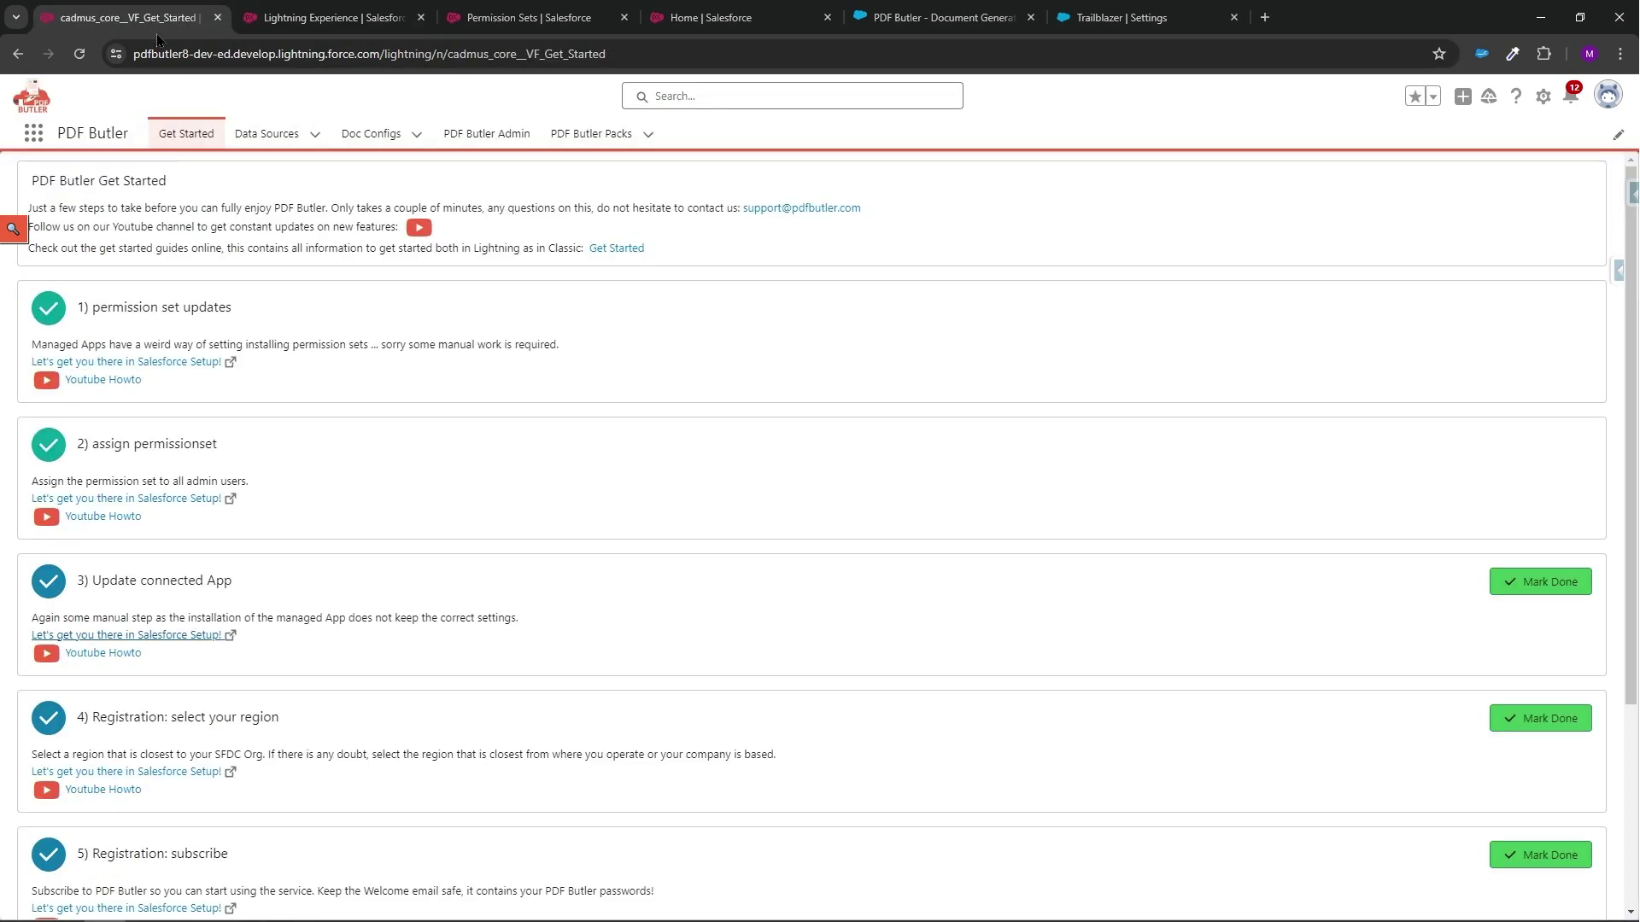
left_click(1547, 581)
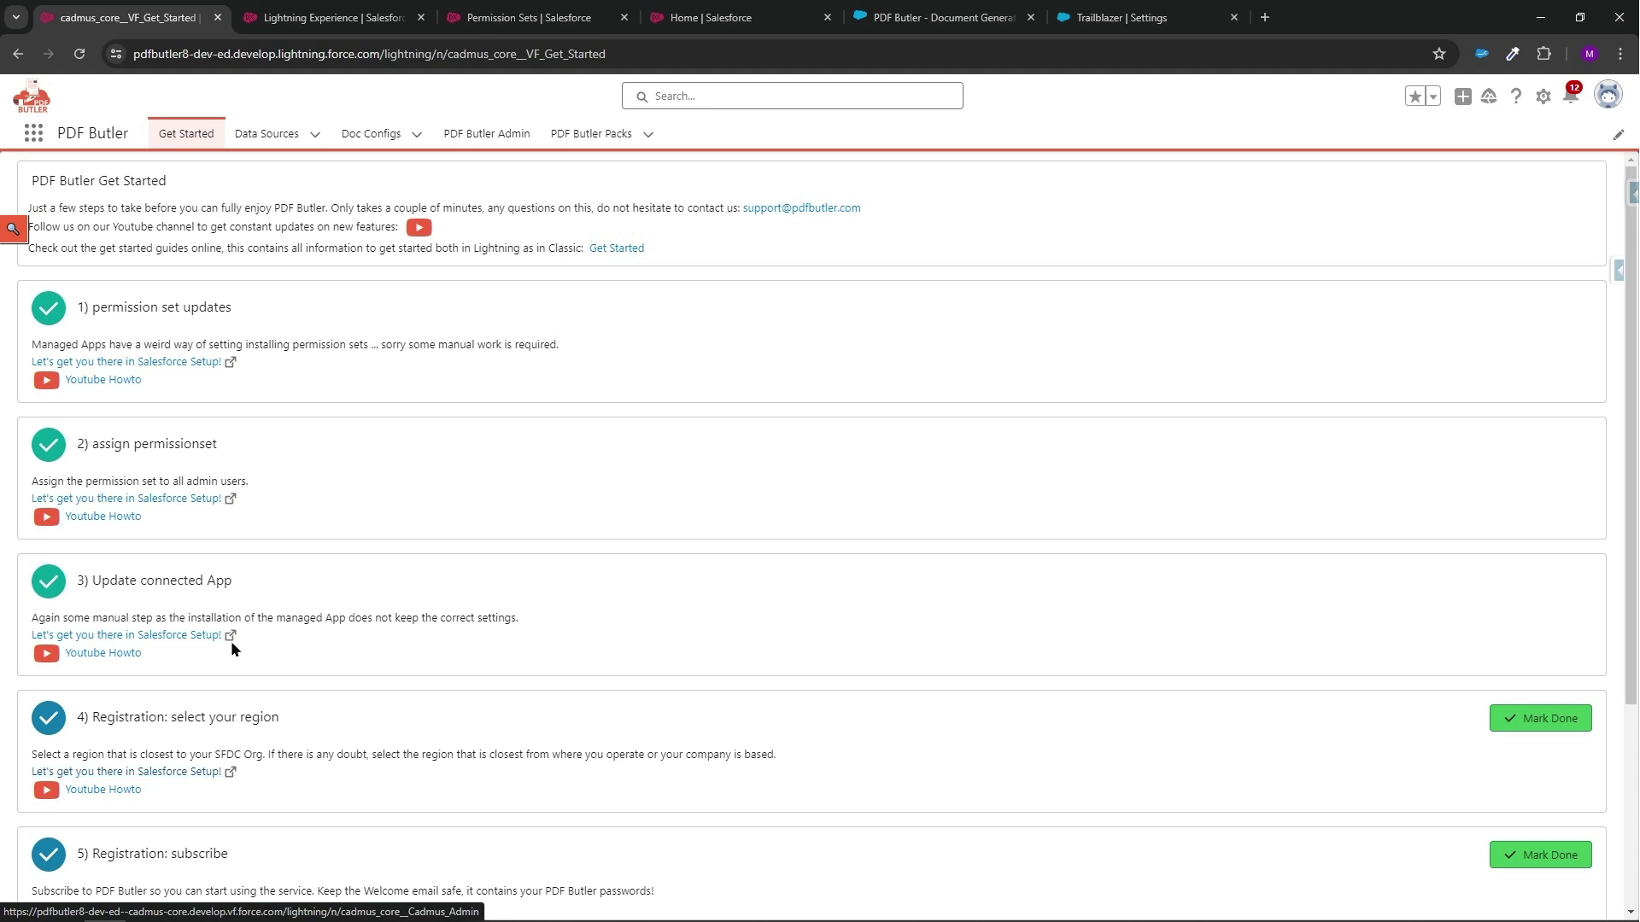
Step: Set the registration region to EU CENTRAL in the PDF Butler Admin settings
left_click(486, 137)
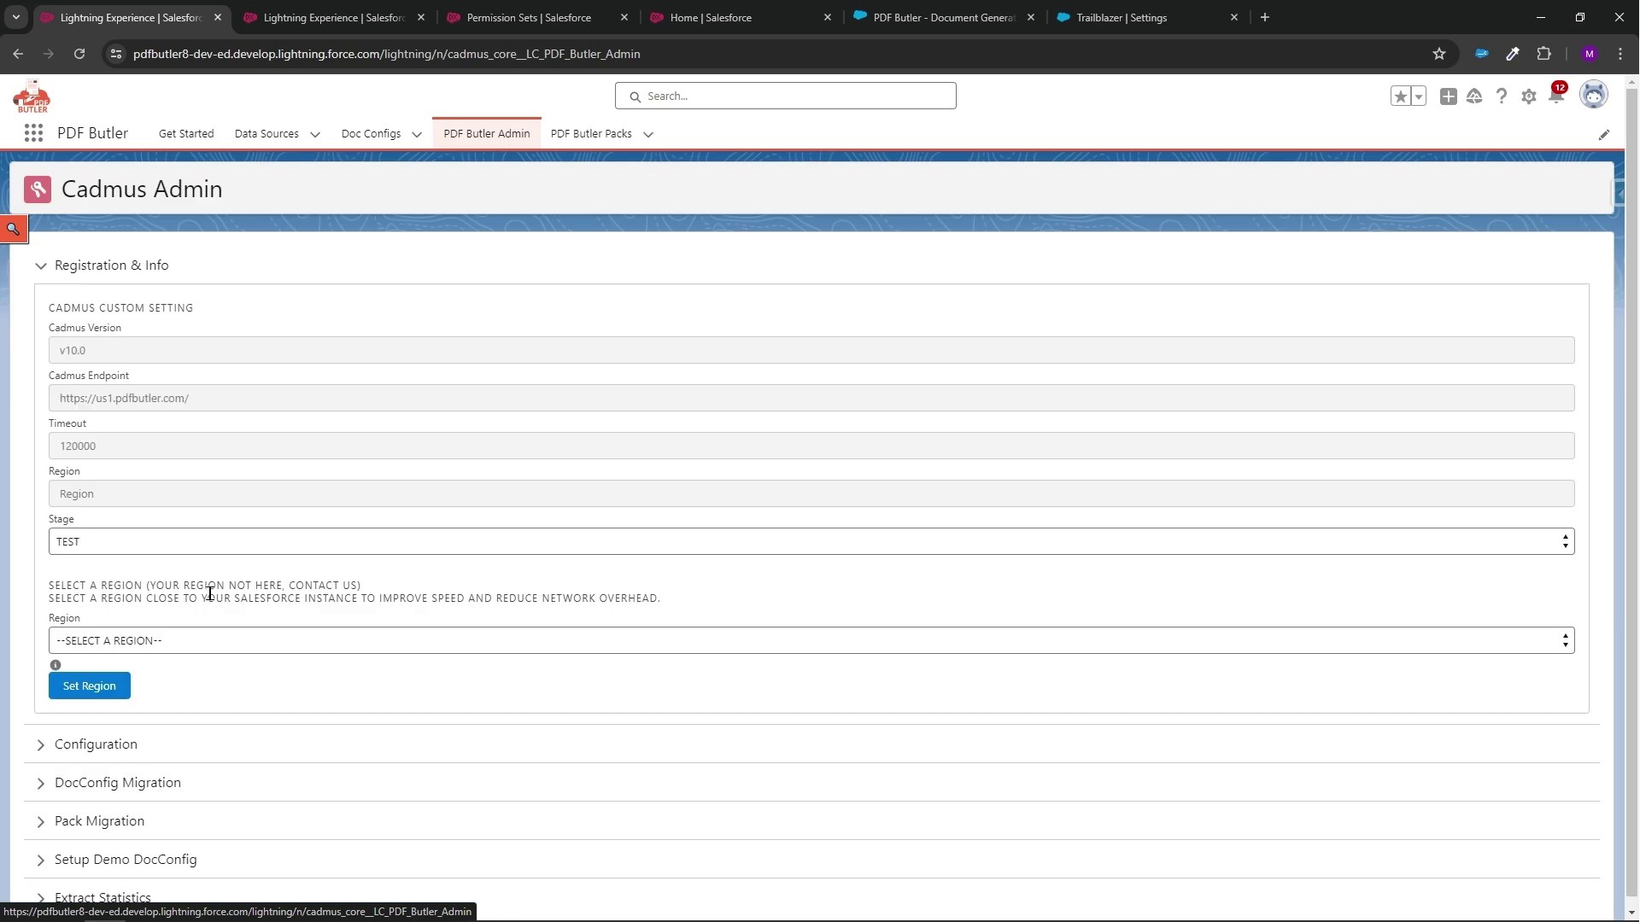
left_click(222, 640)
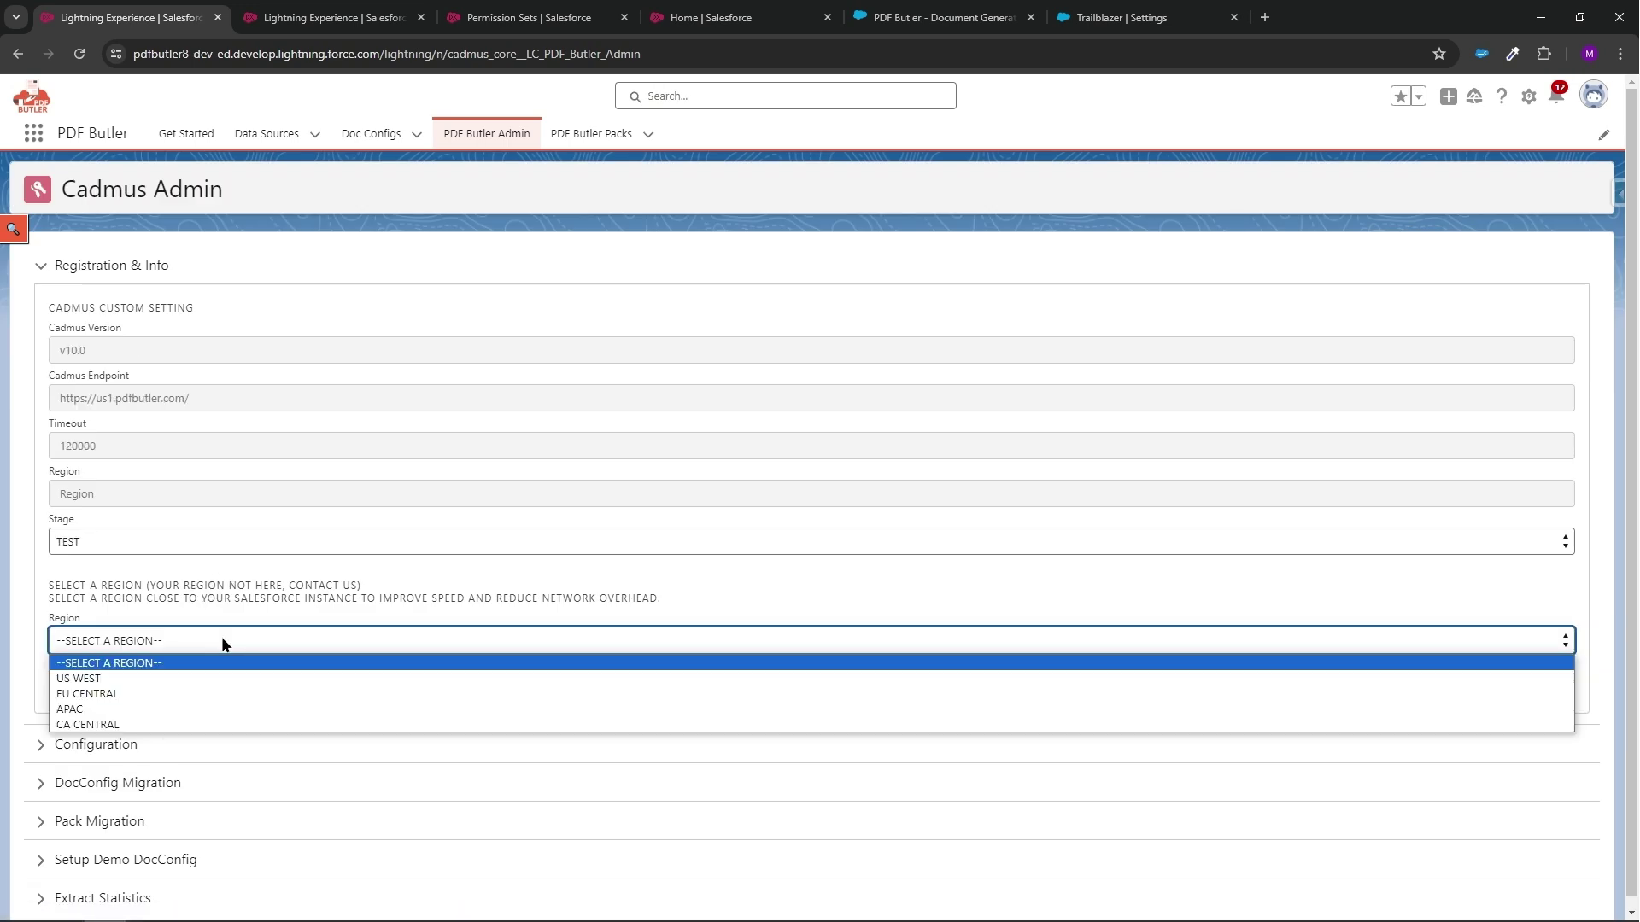
left_click(168, 695)
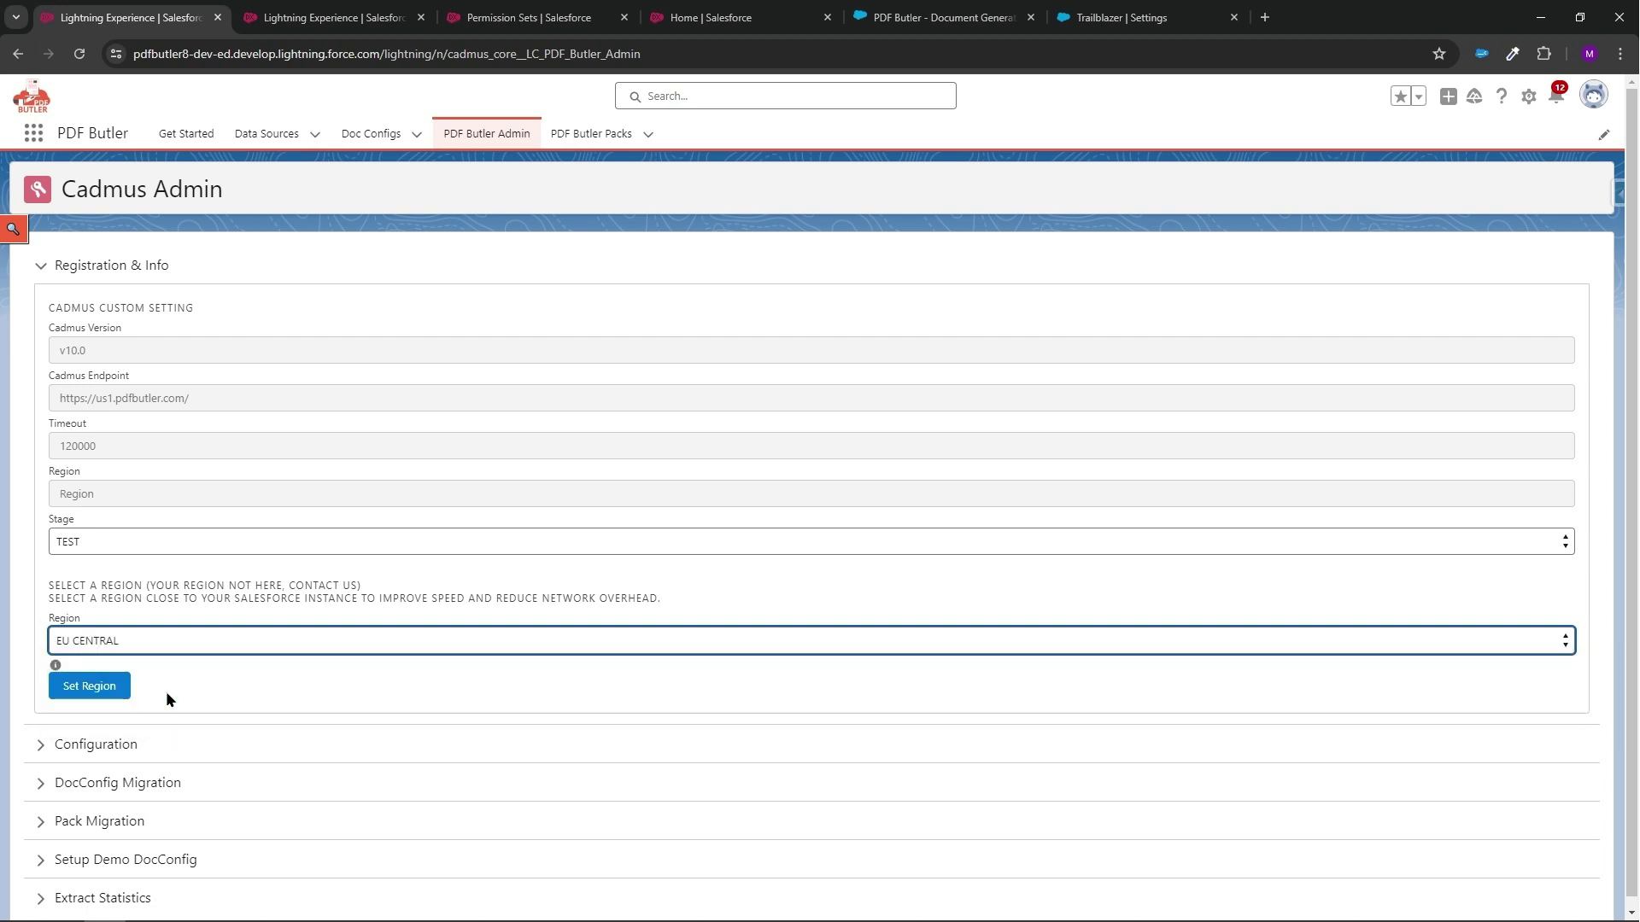
left_click(99, 690)
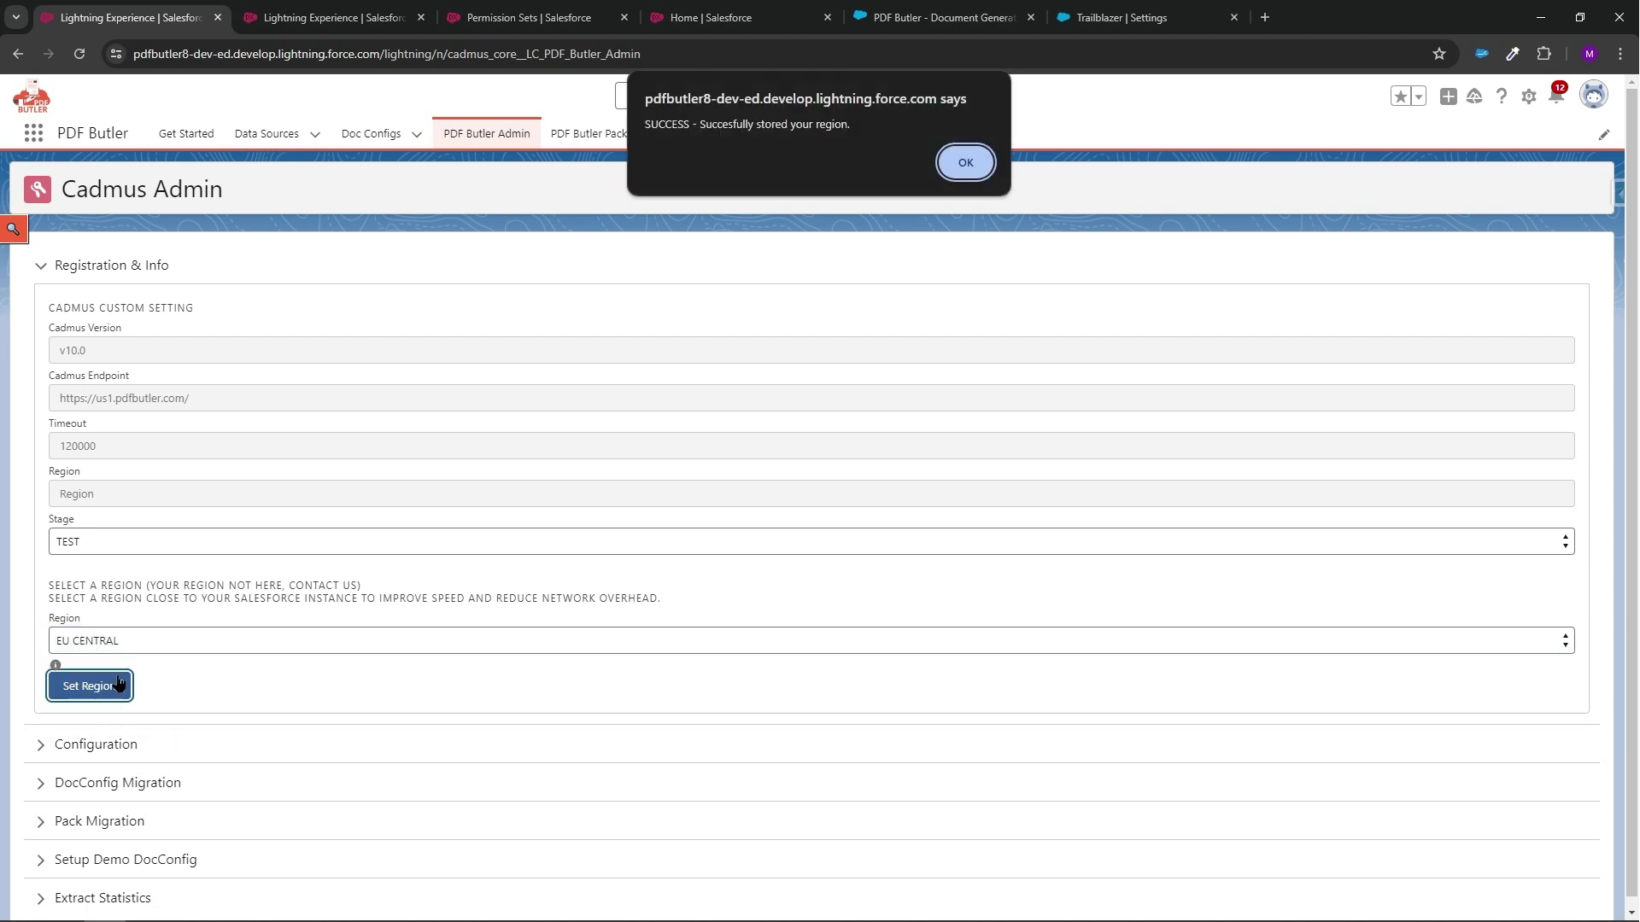
left_click(966, 164)
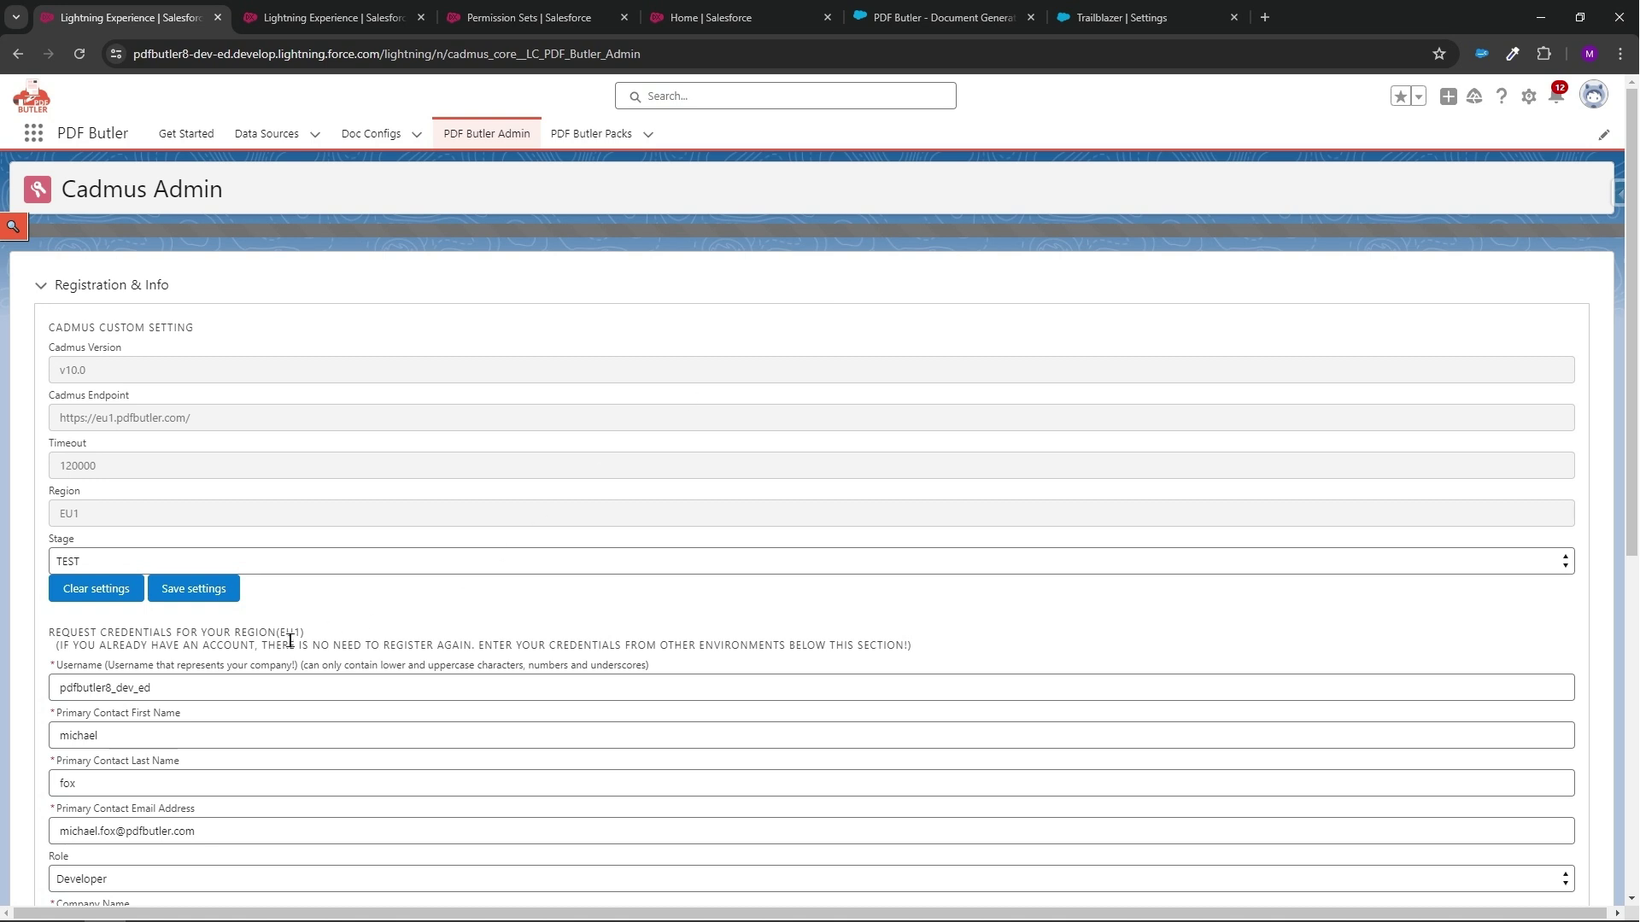
Step: Fill in the company postal code, request PDF Butler credentials for the region, and store the issued credentials
scroll(269, 599, "down", 3)
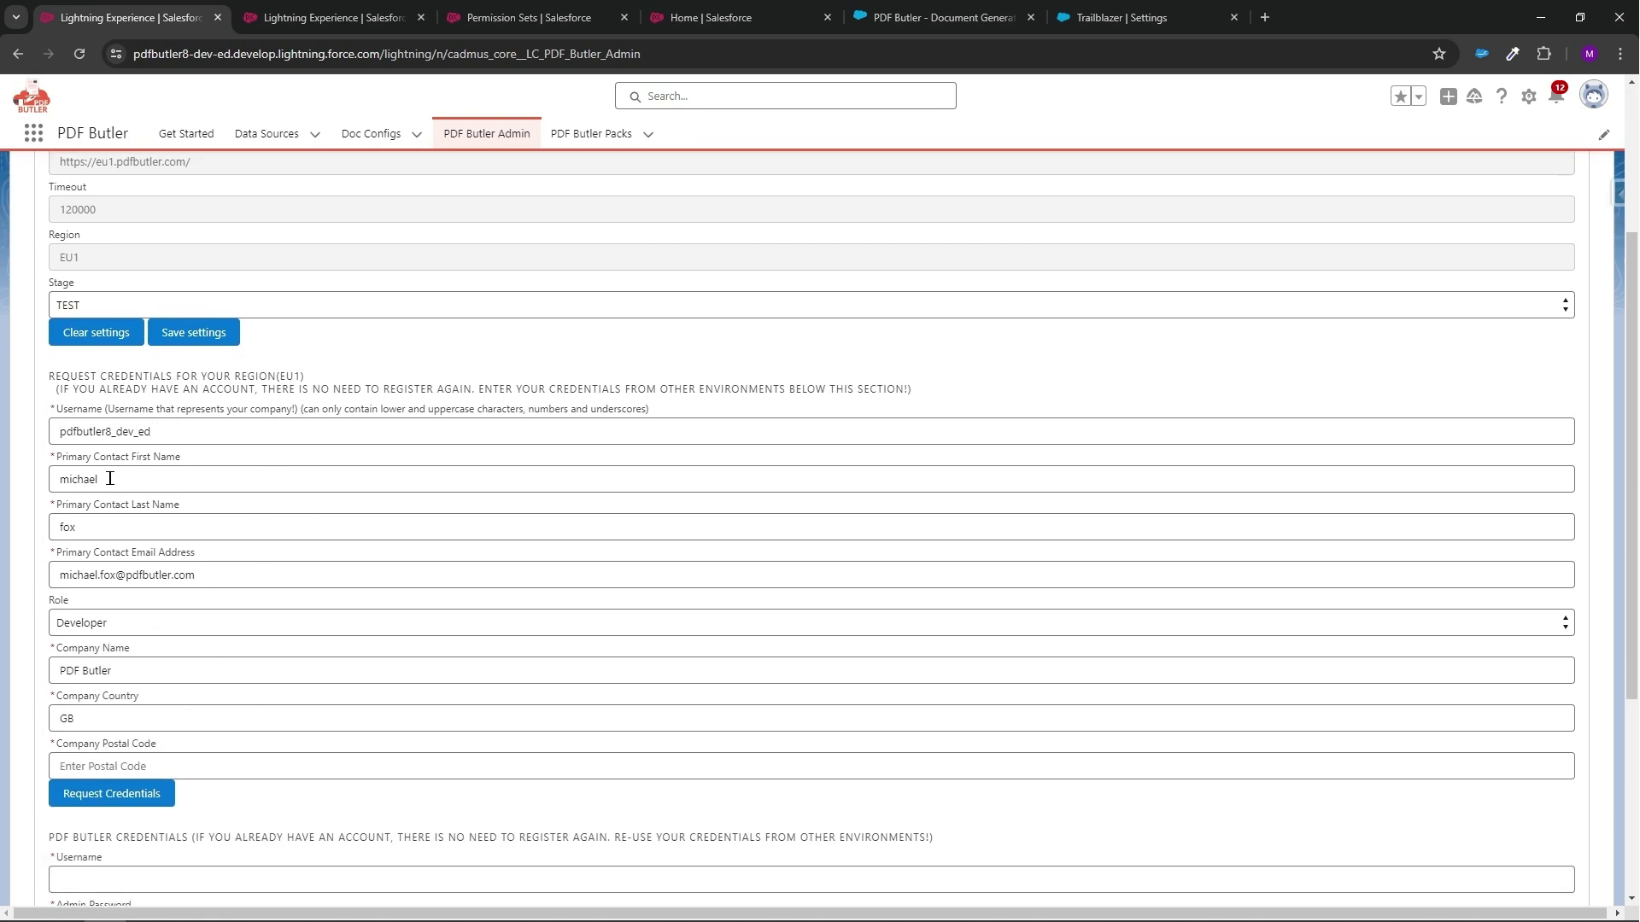
scroll(213, 675, "down", 1)
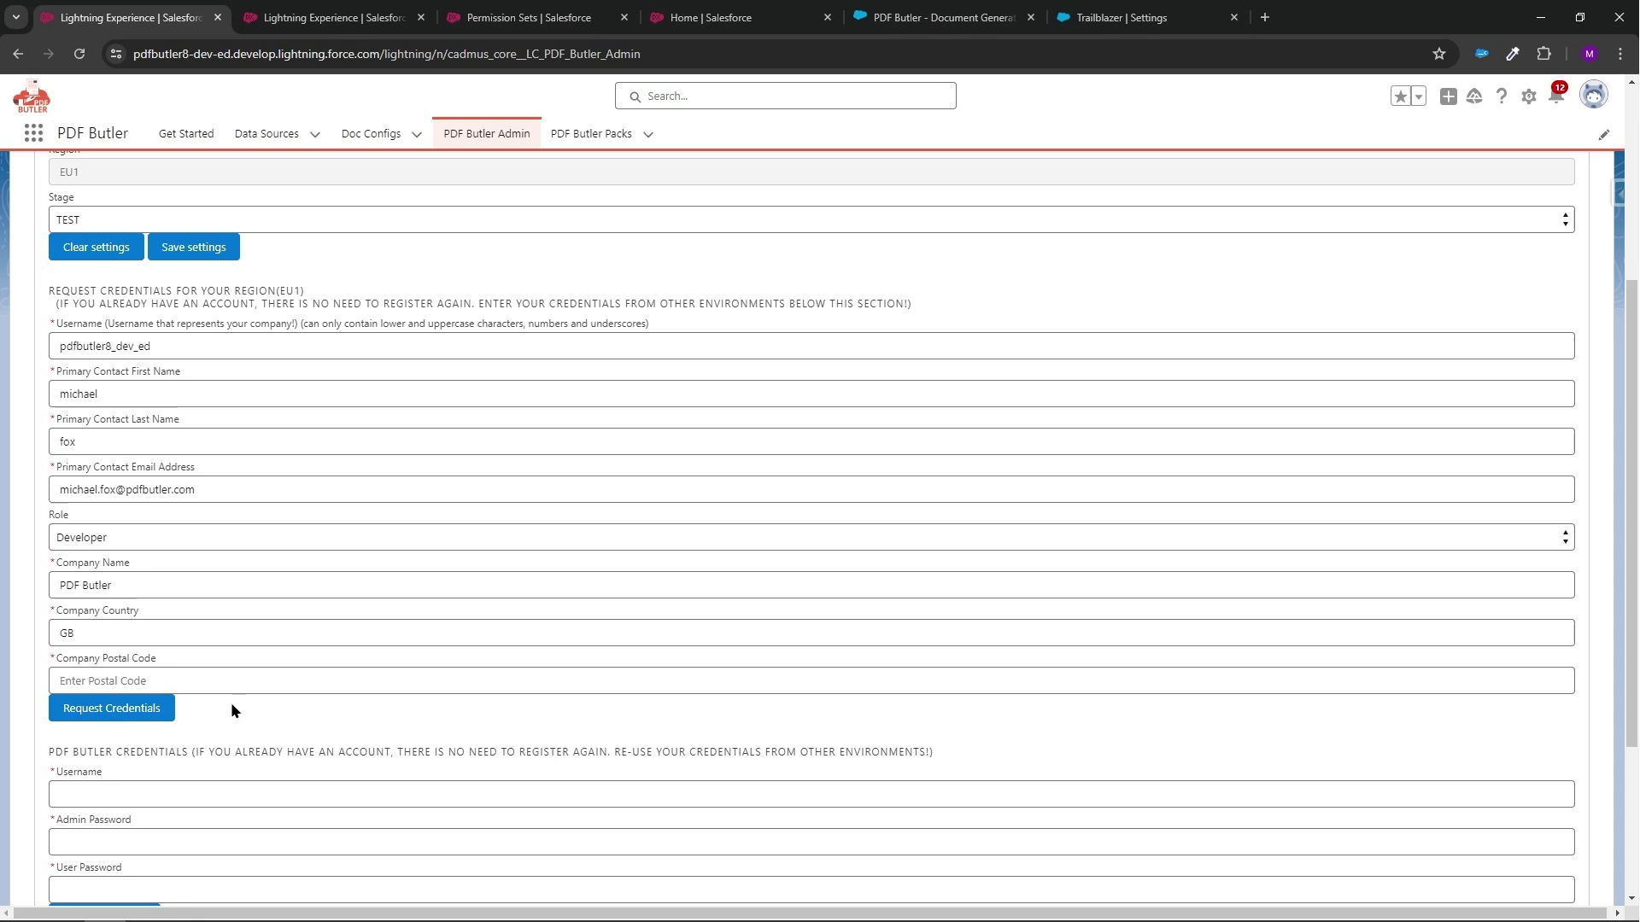
left_click(139, 679)
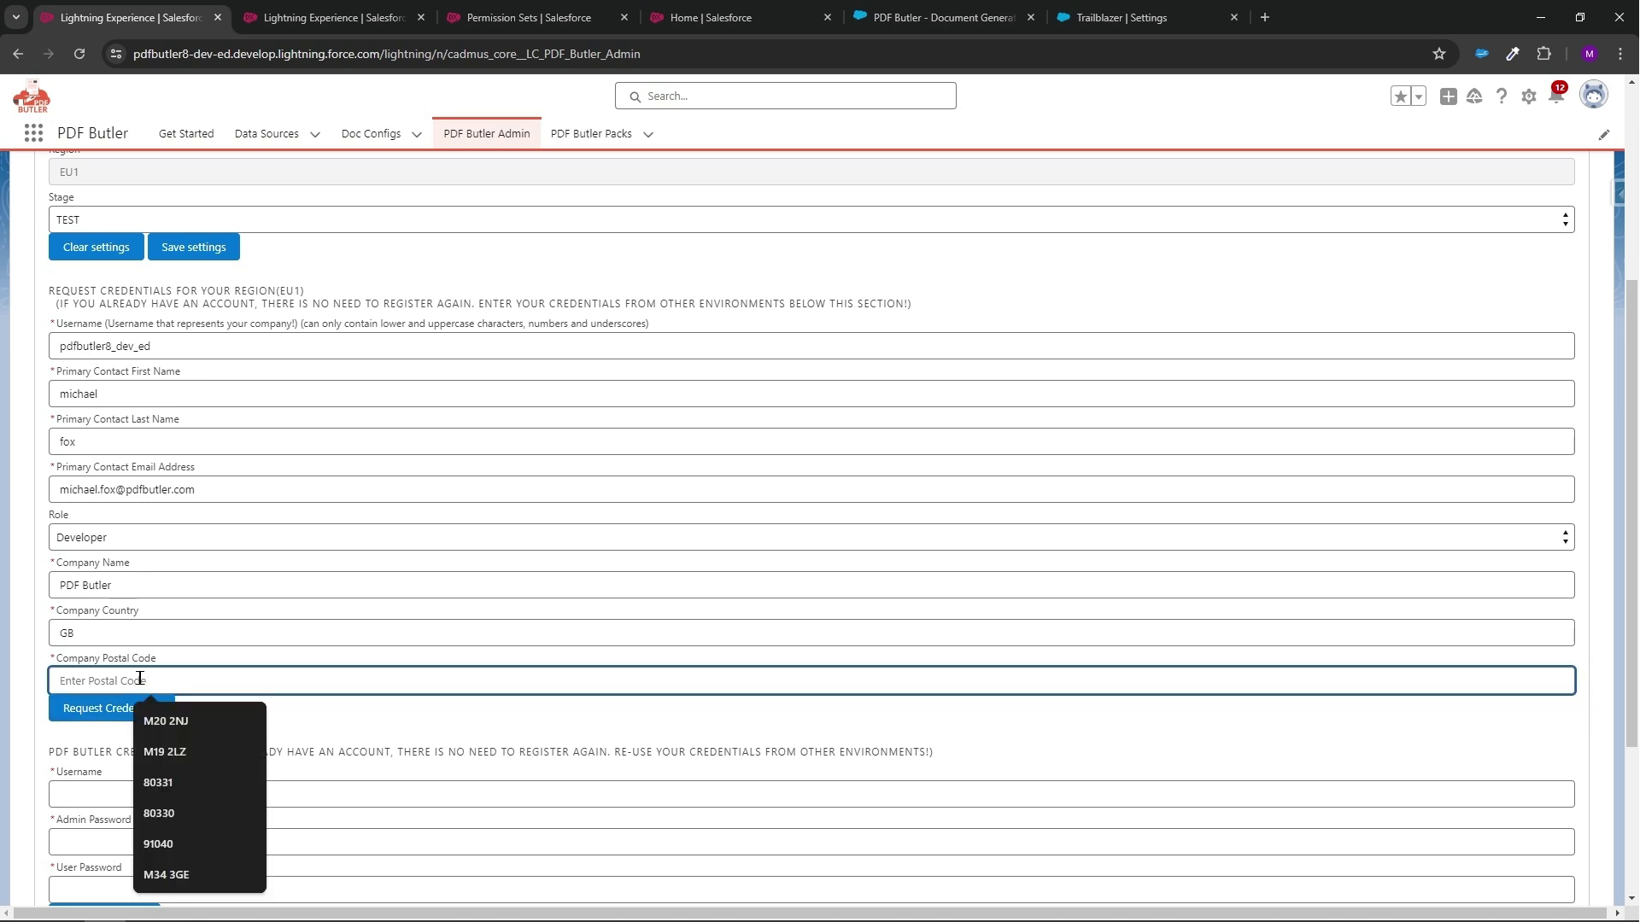
left_click(202, 749)
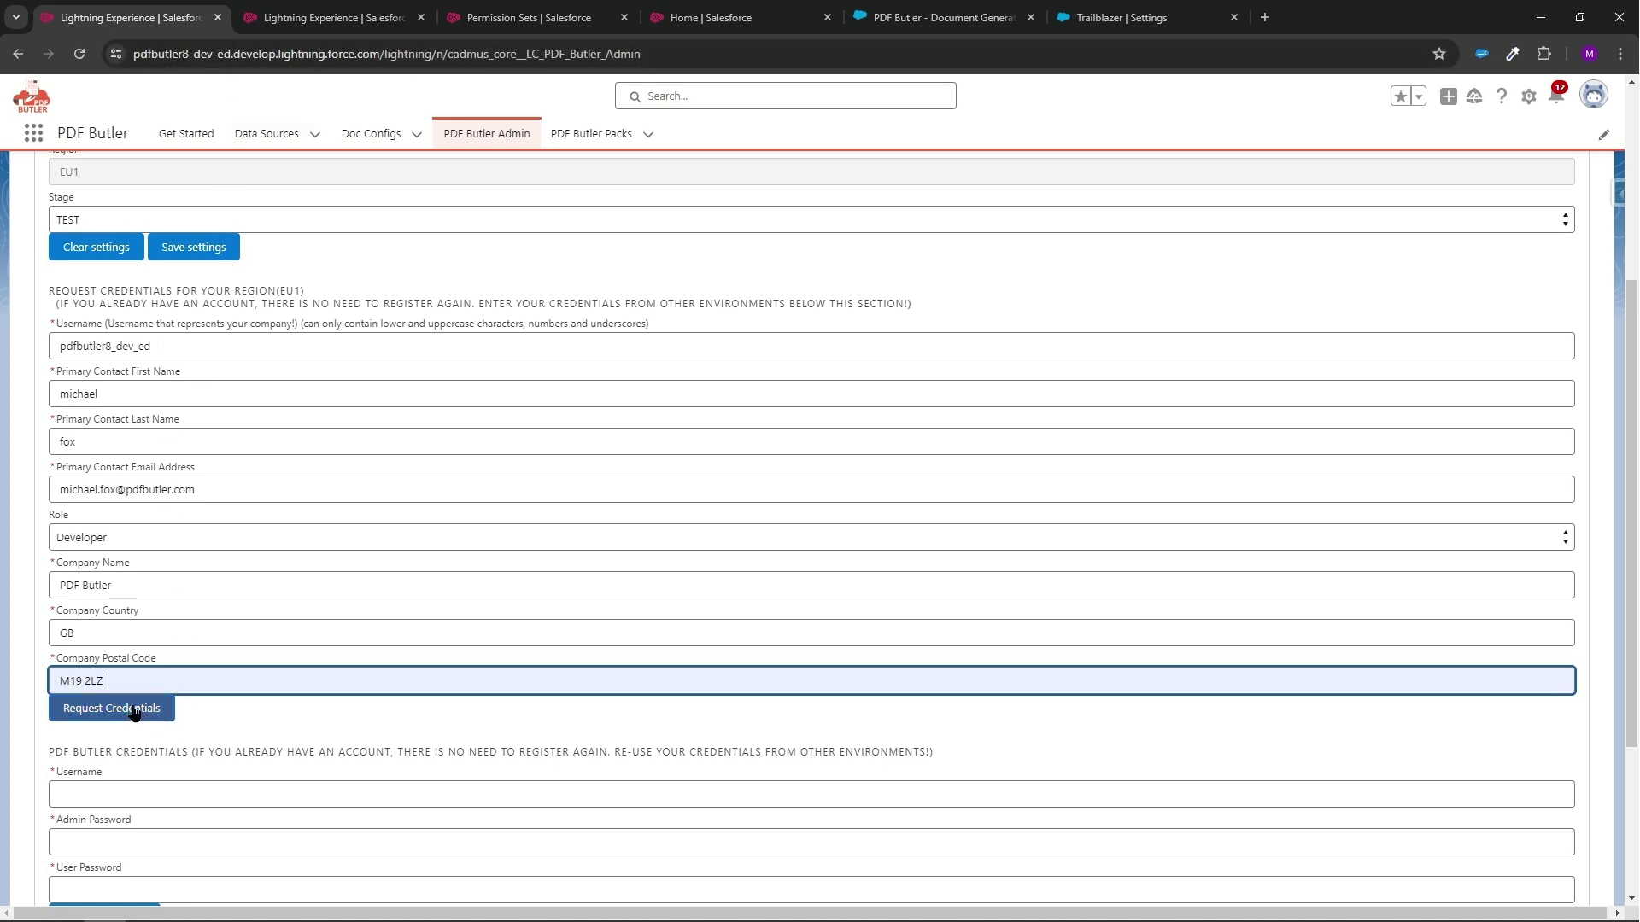
scroll(120, 798, "down", 1)
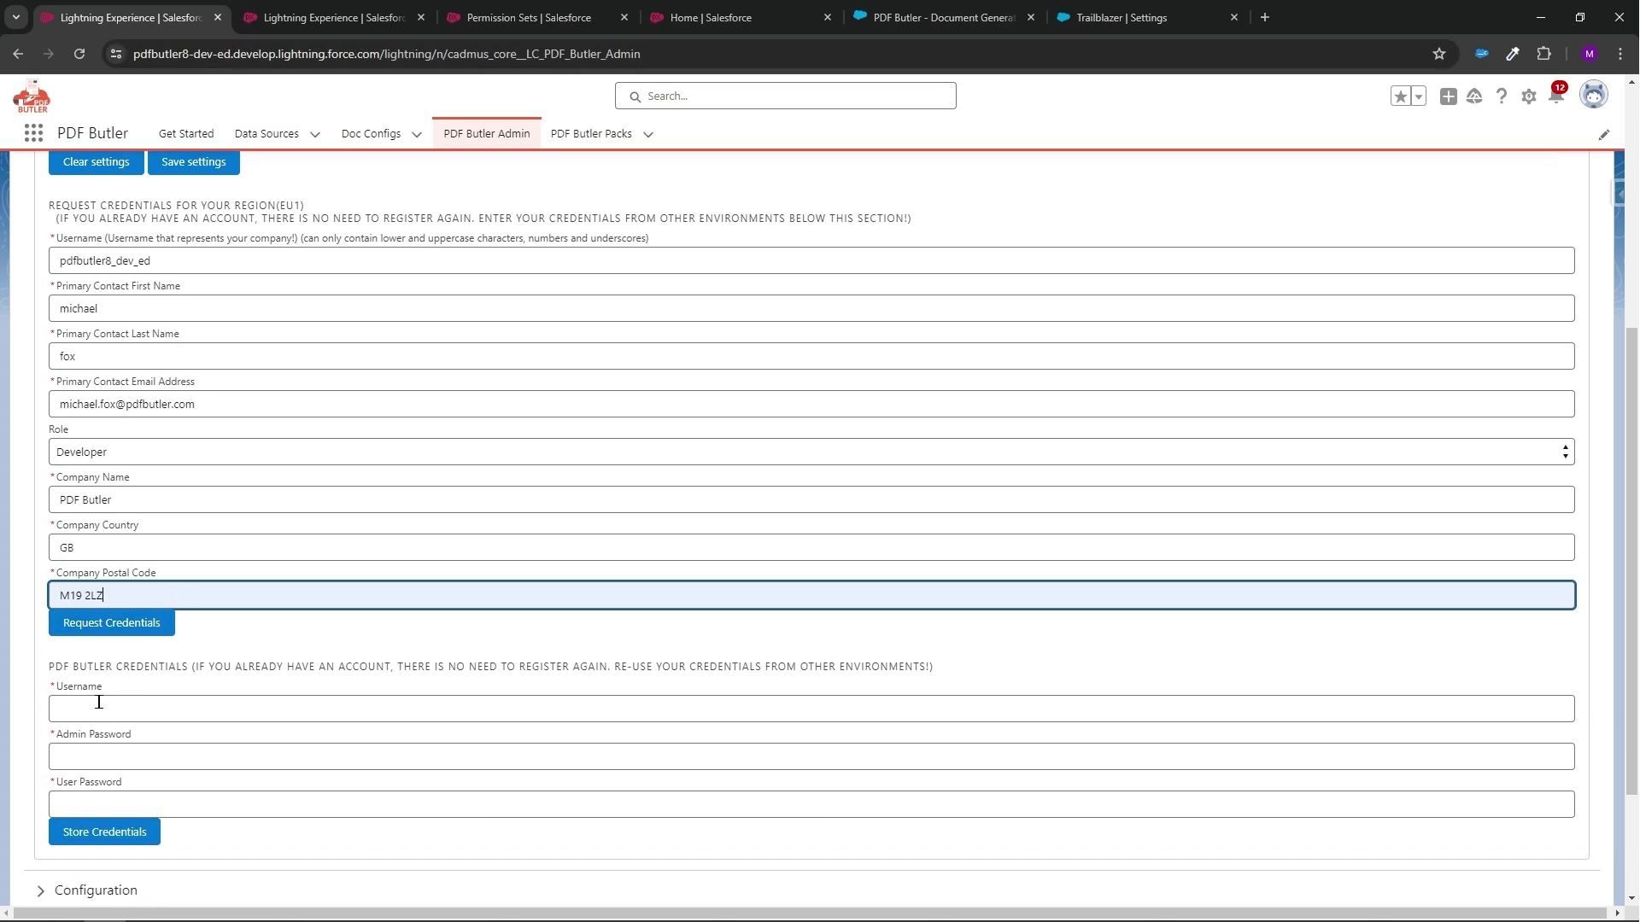
left_click(124, 628)
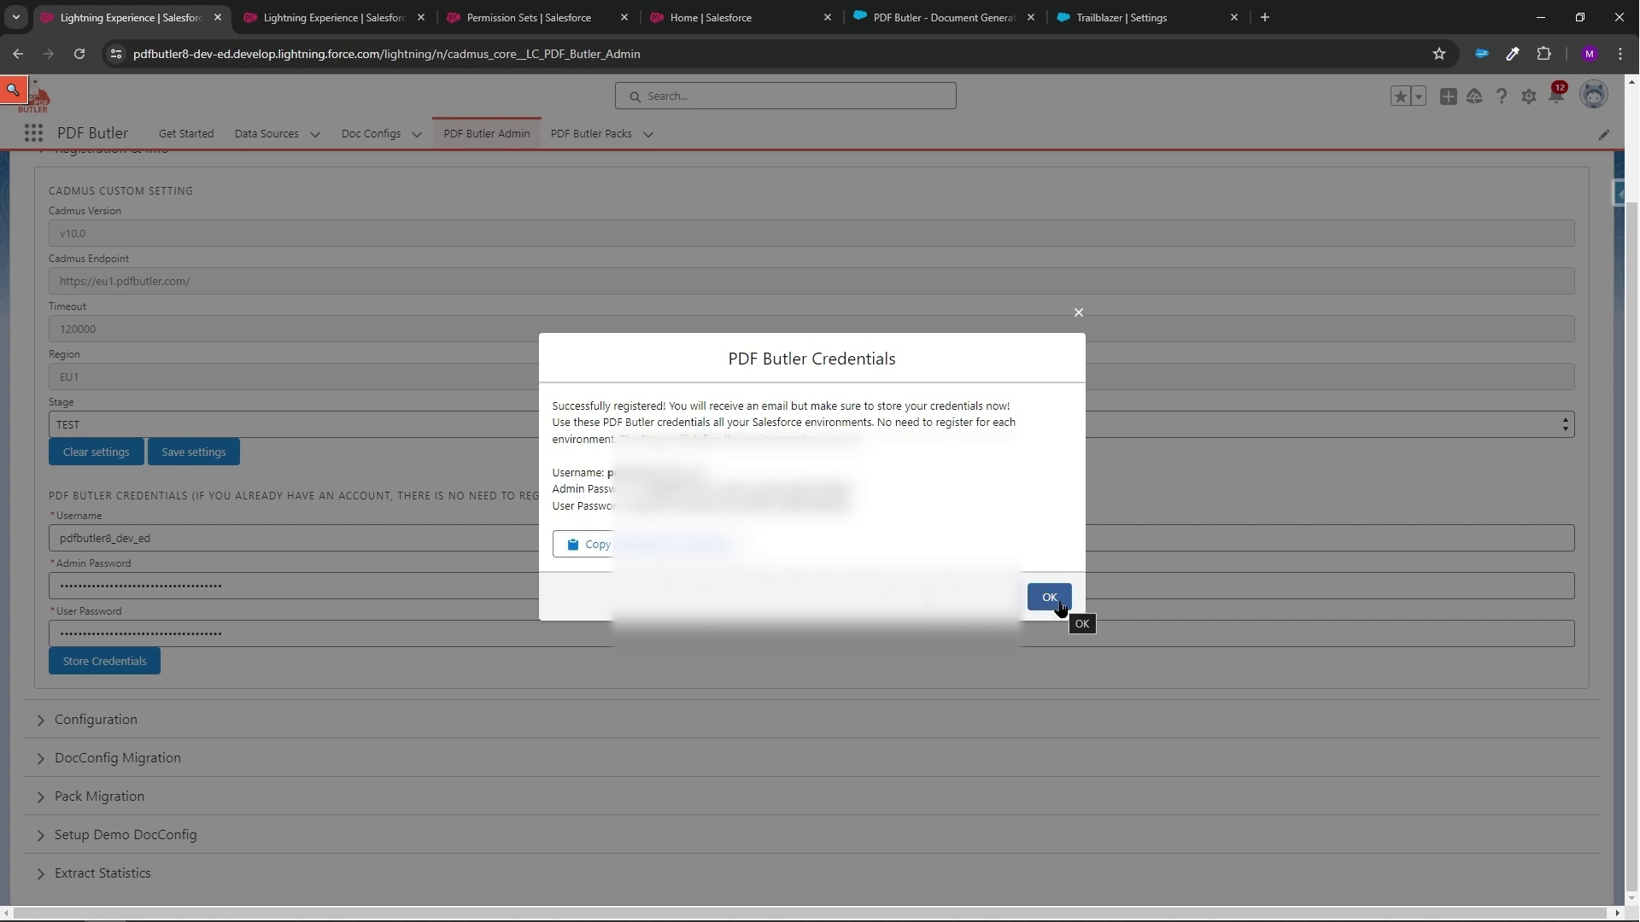
left_click(1050, 598)
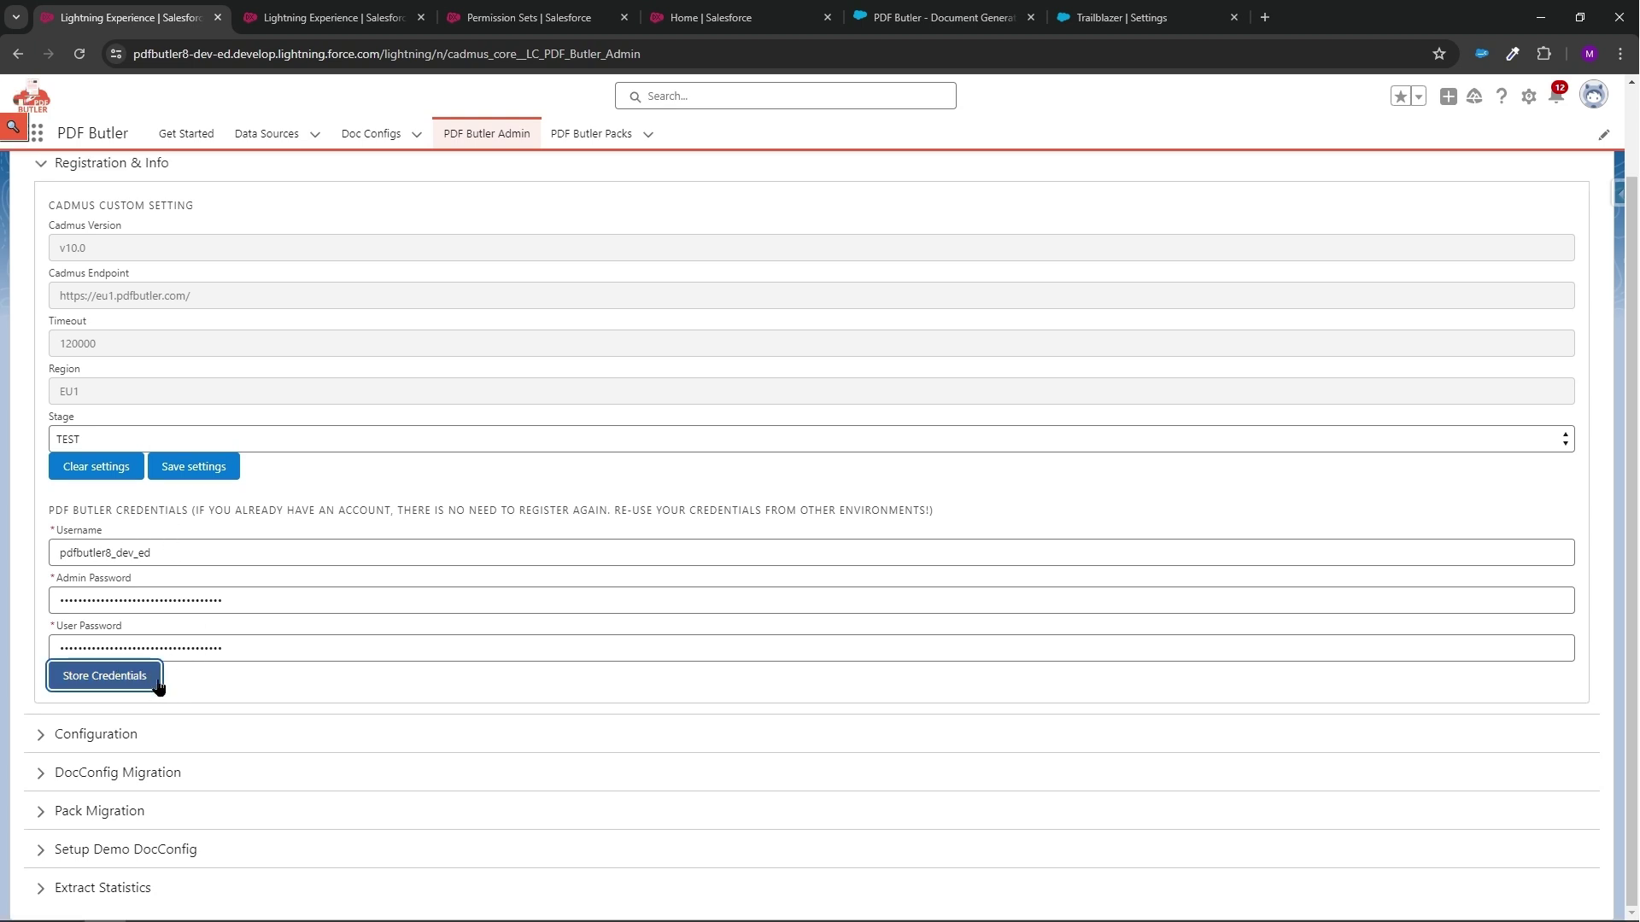
left_click(159, 684)
Step: Return to the Get Started page and mark the "select your region" and "subscribe" registration items as done
left_click(201, 135)
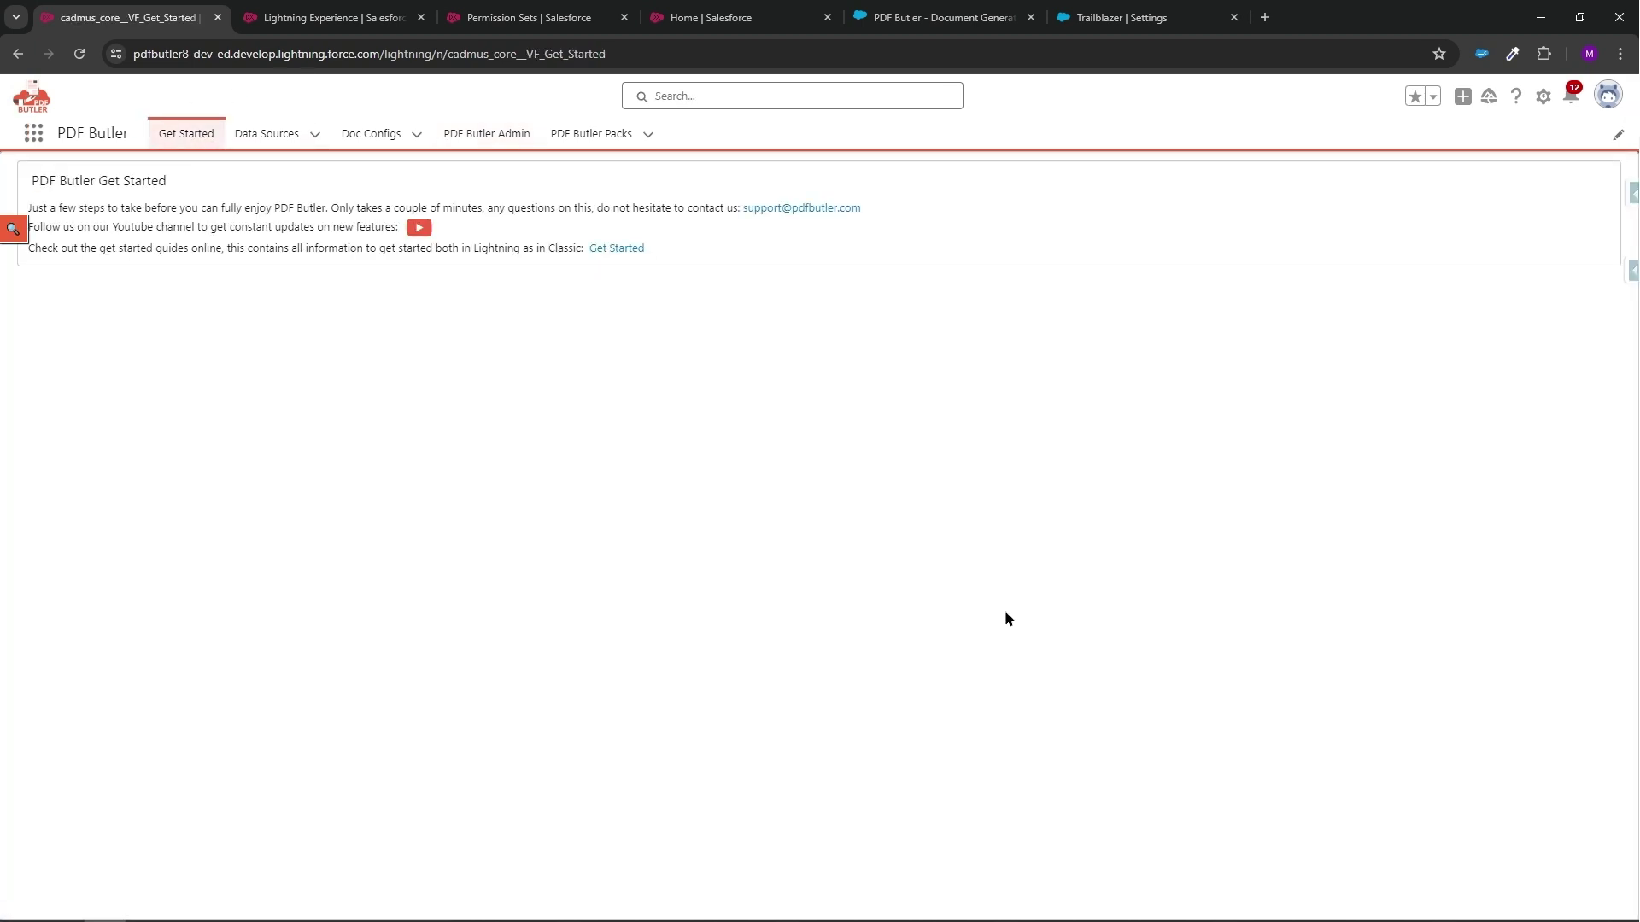
scroll(1102, 603, "down", 3)
scroll(1158, 605, "down", 1)
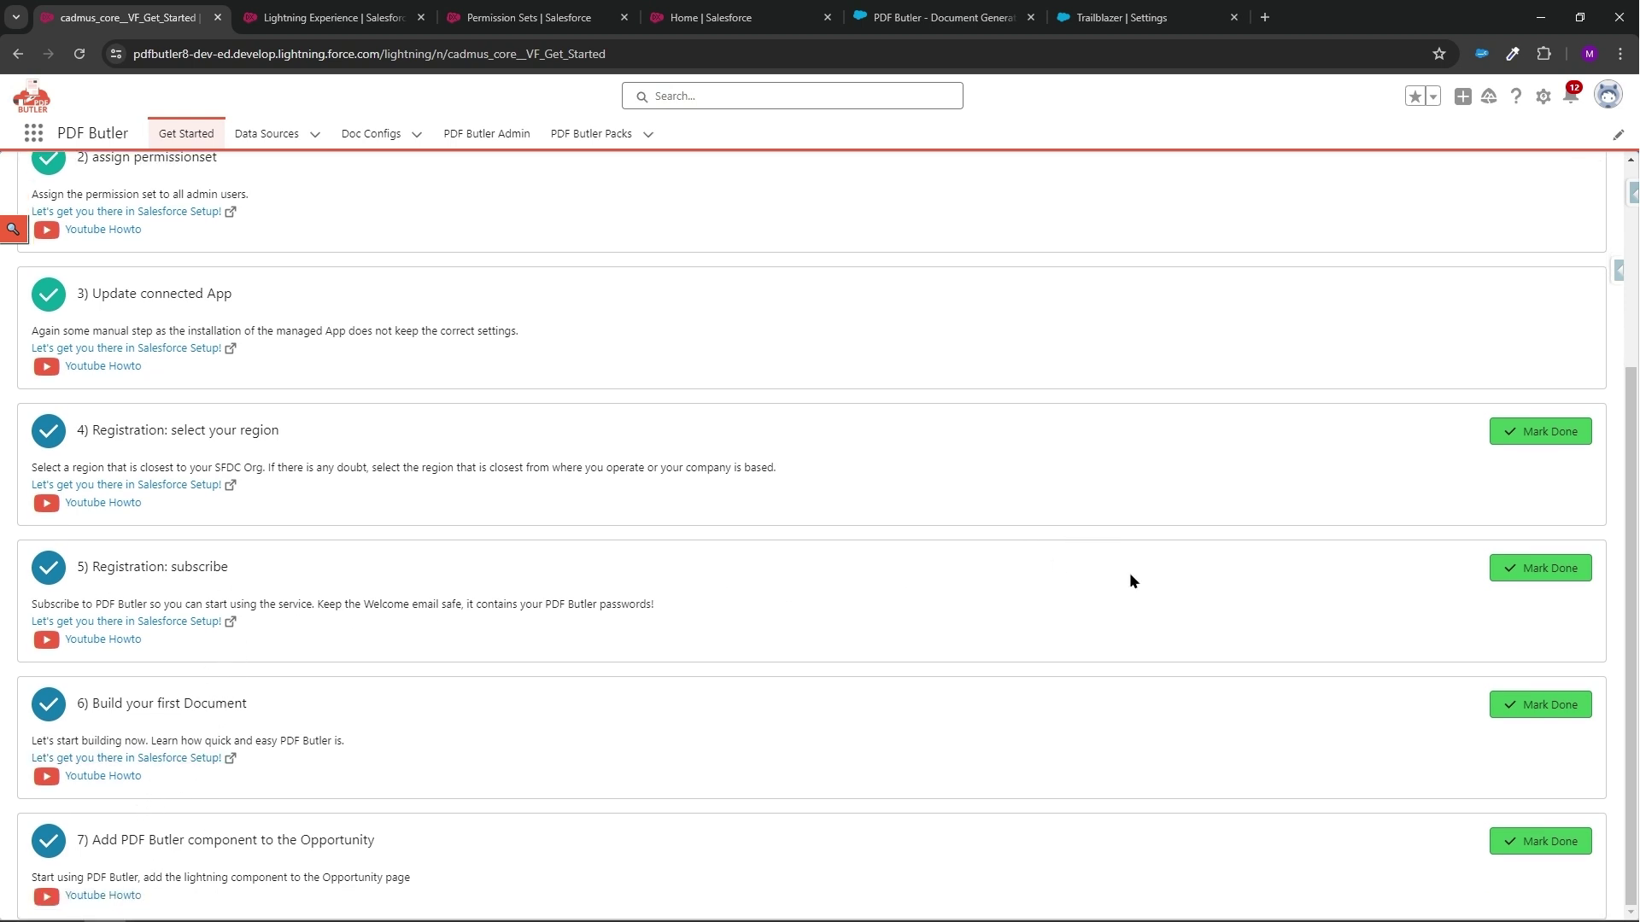
left_click(1530, 430)
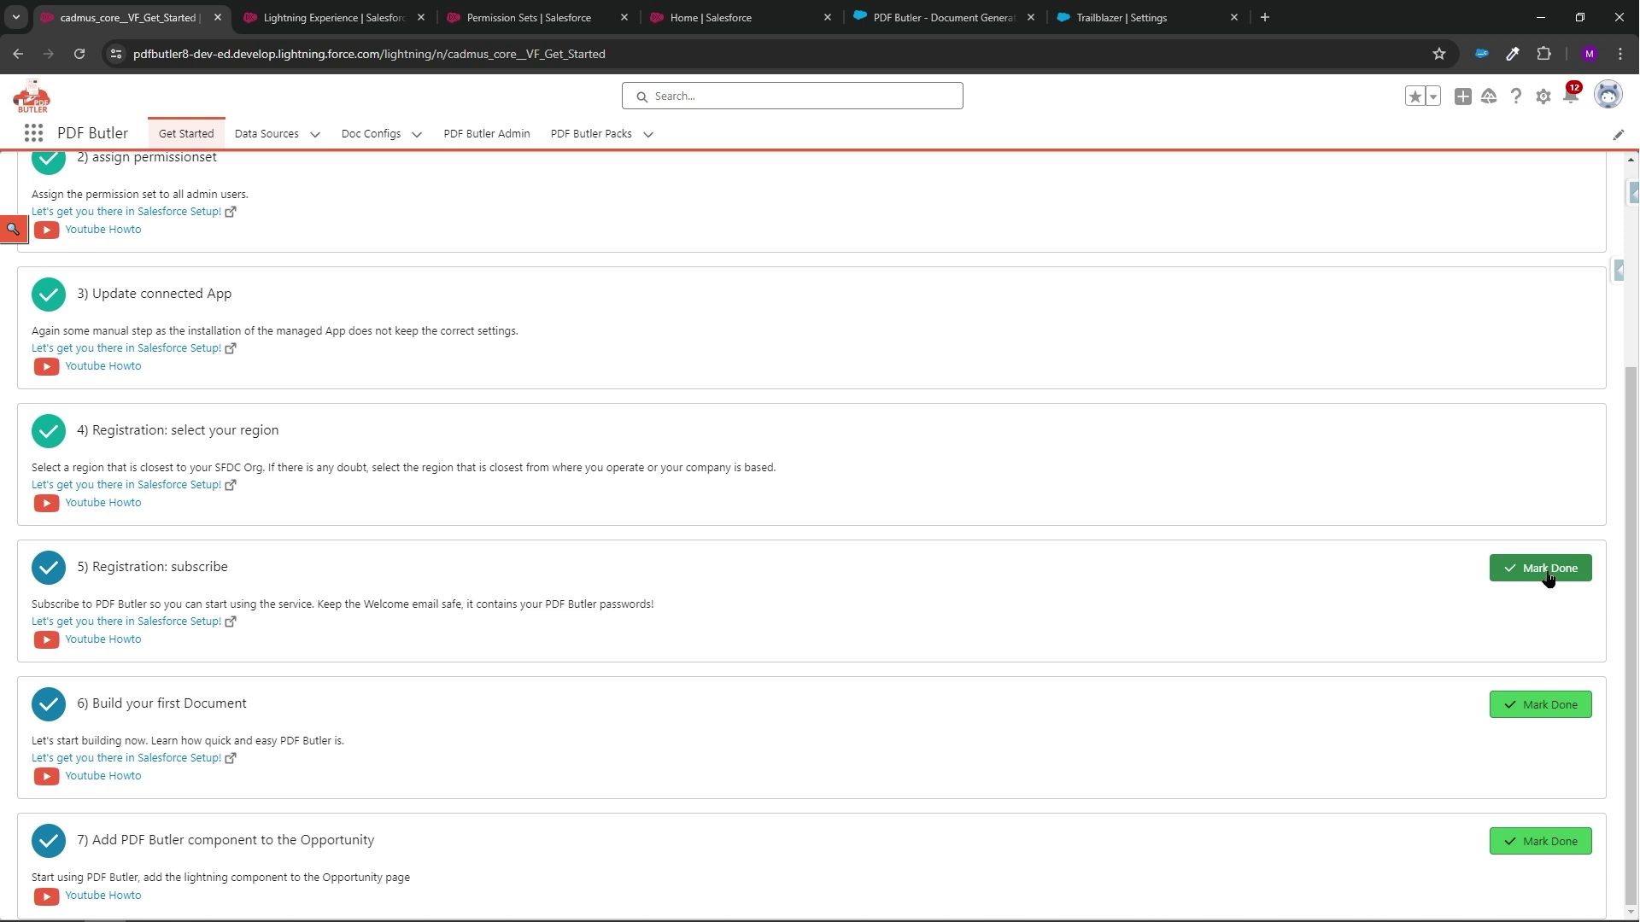
left_click(1548, 572)
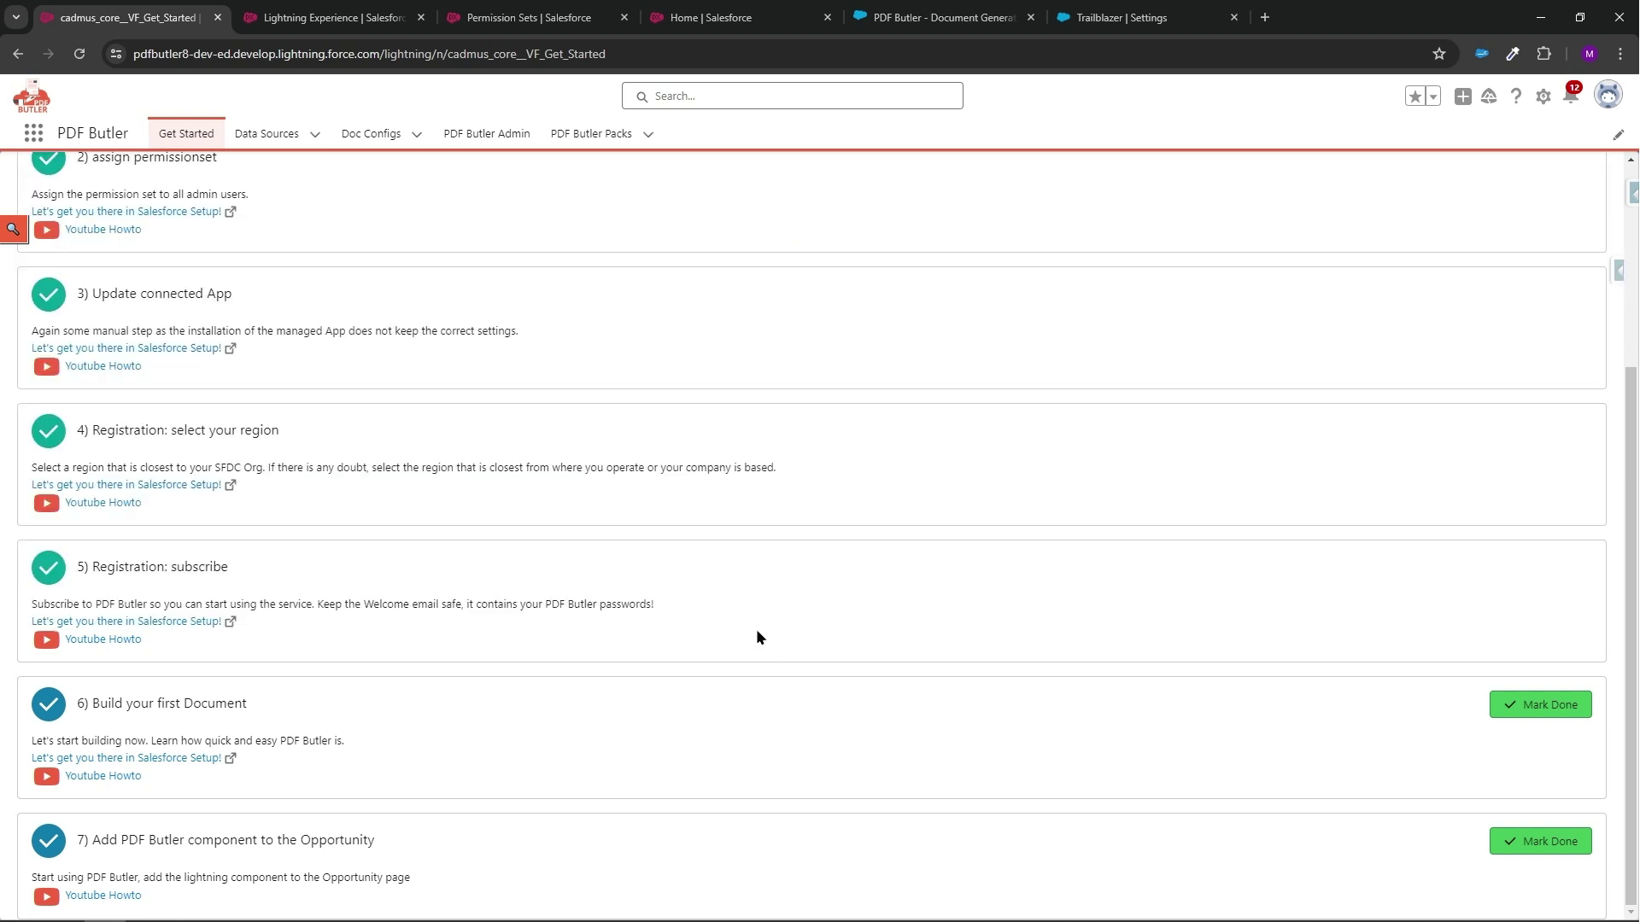
Step: Create a Main Word Document doc config named test1 and open it in the PDF Butler configuration interface
left_click(373, 137)
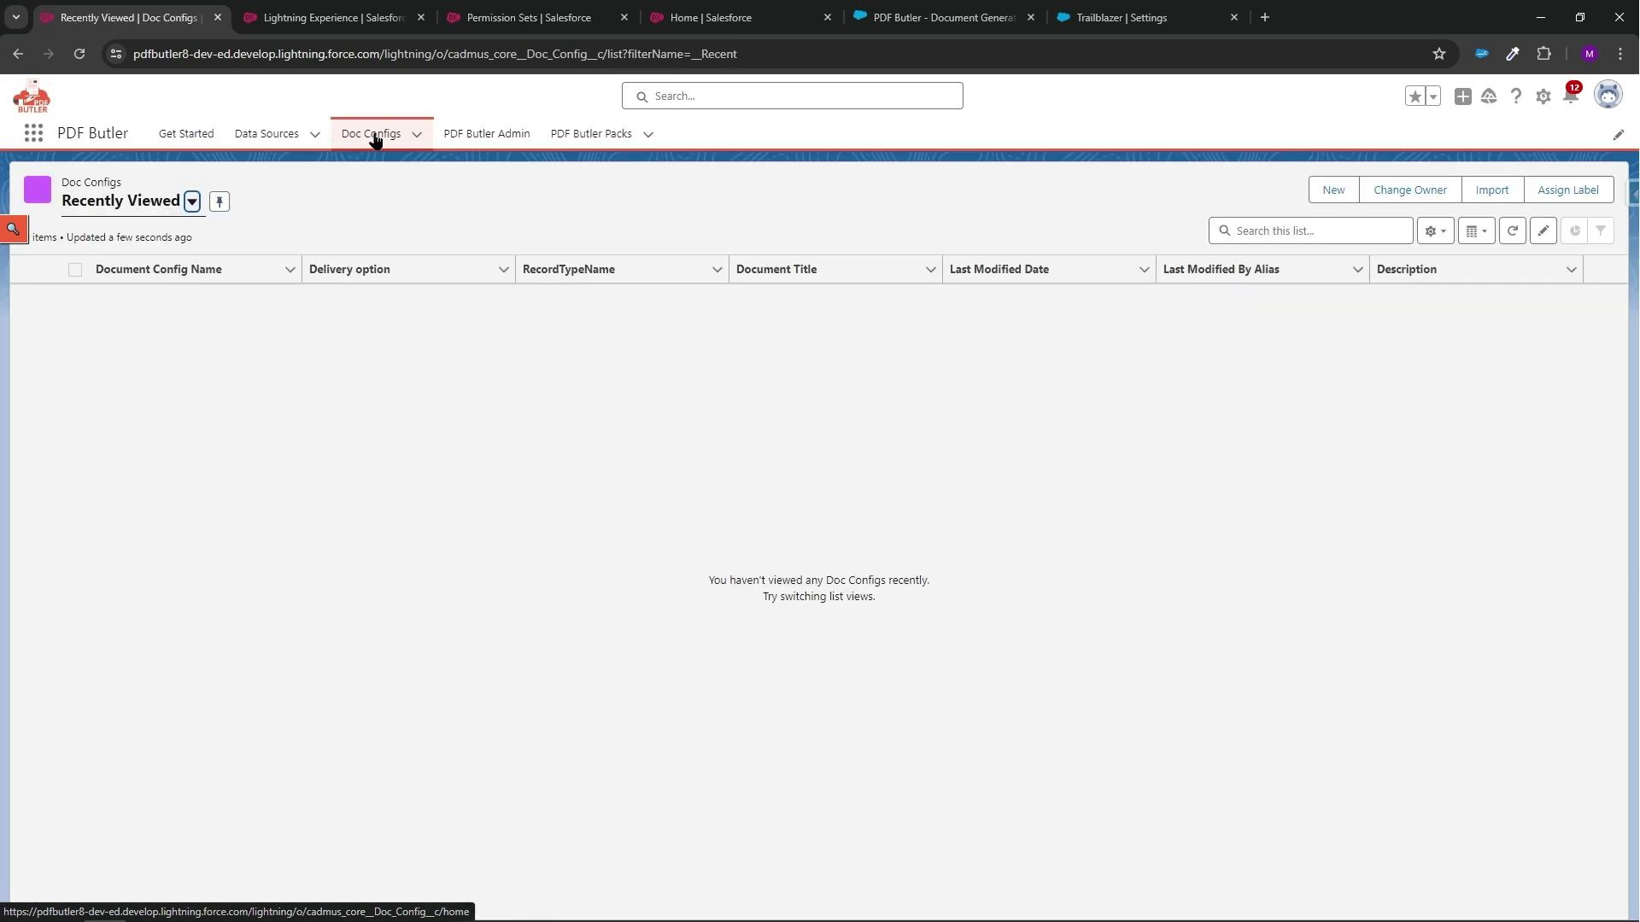
left_click(1331, 191)
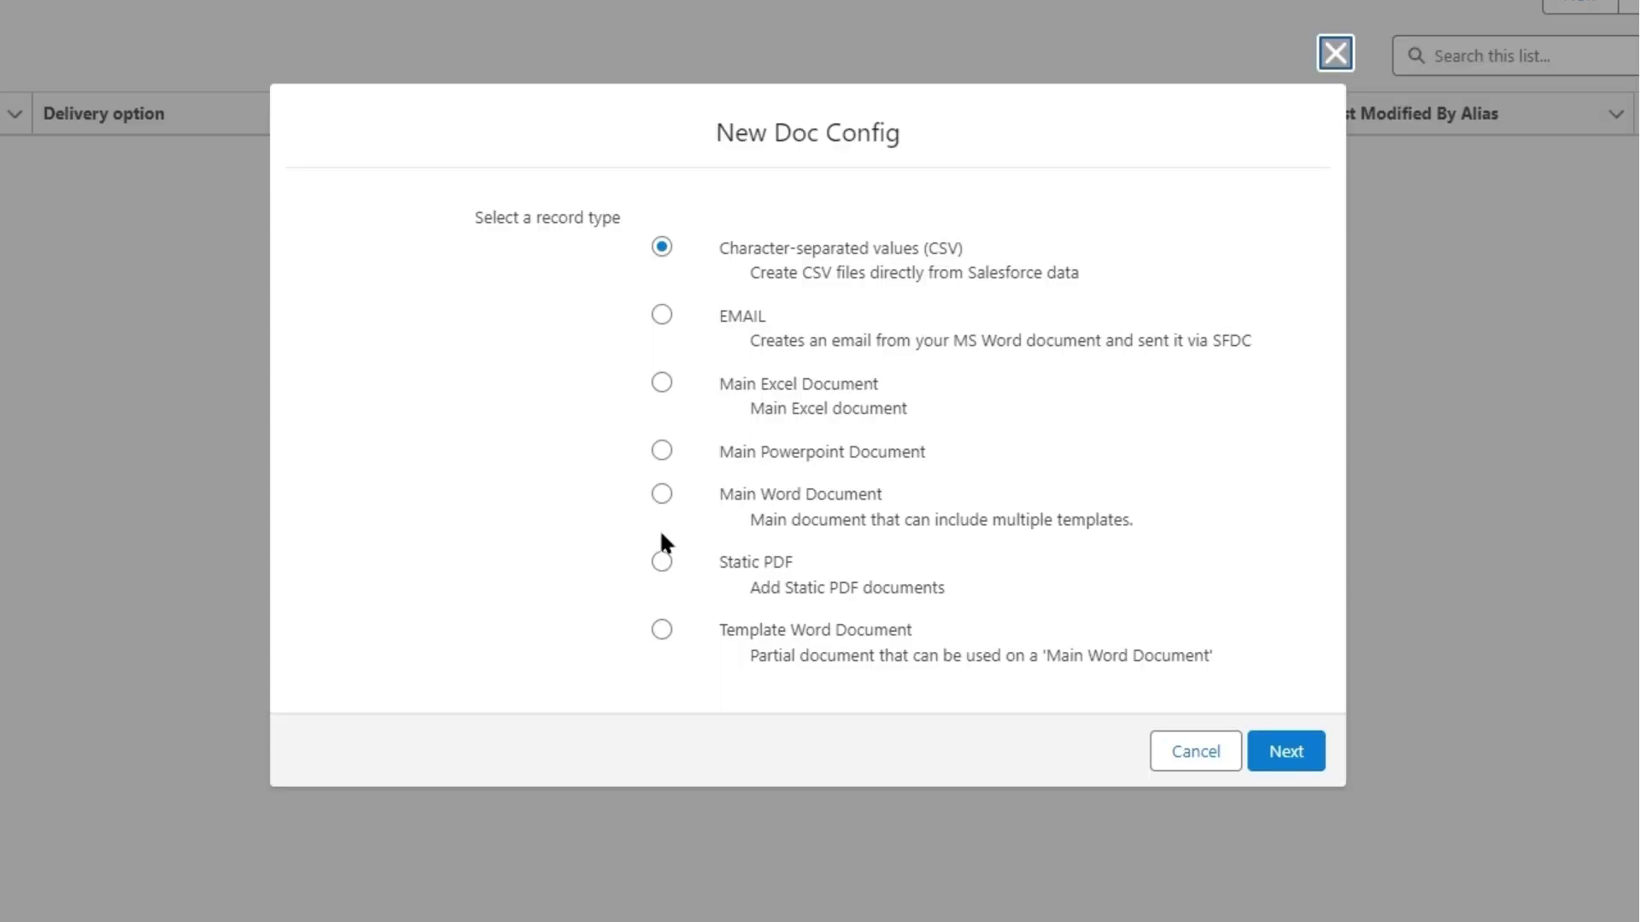
left_click(662, 493)
left_click(1272, 752)
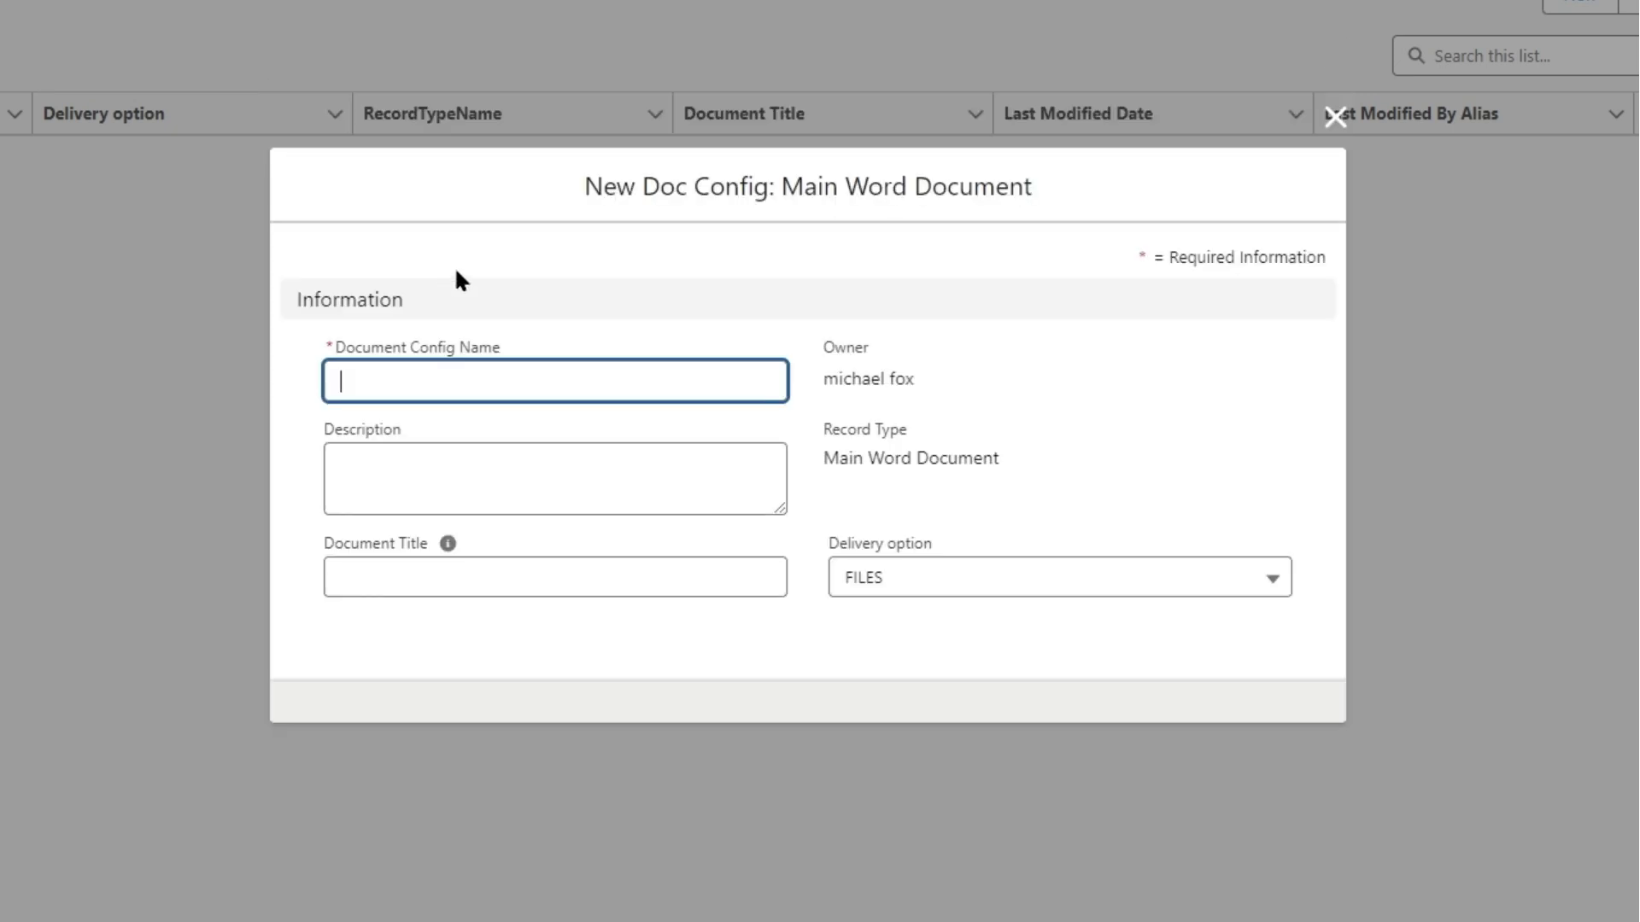
left_click(487, 376)
type("test1")
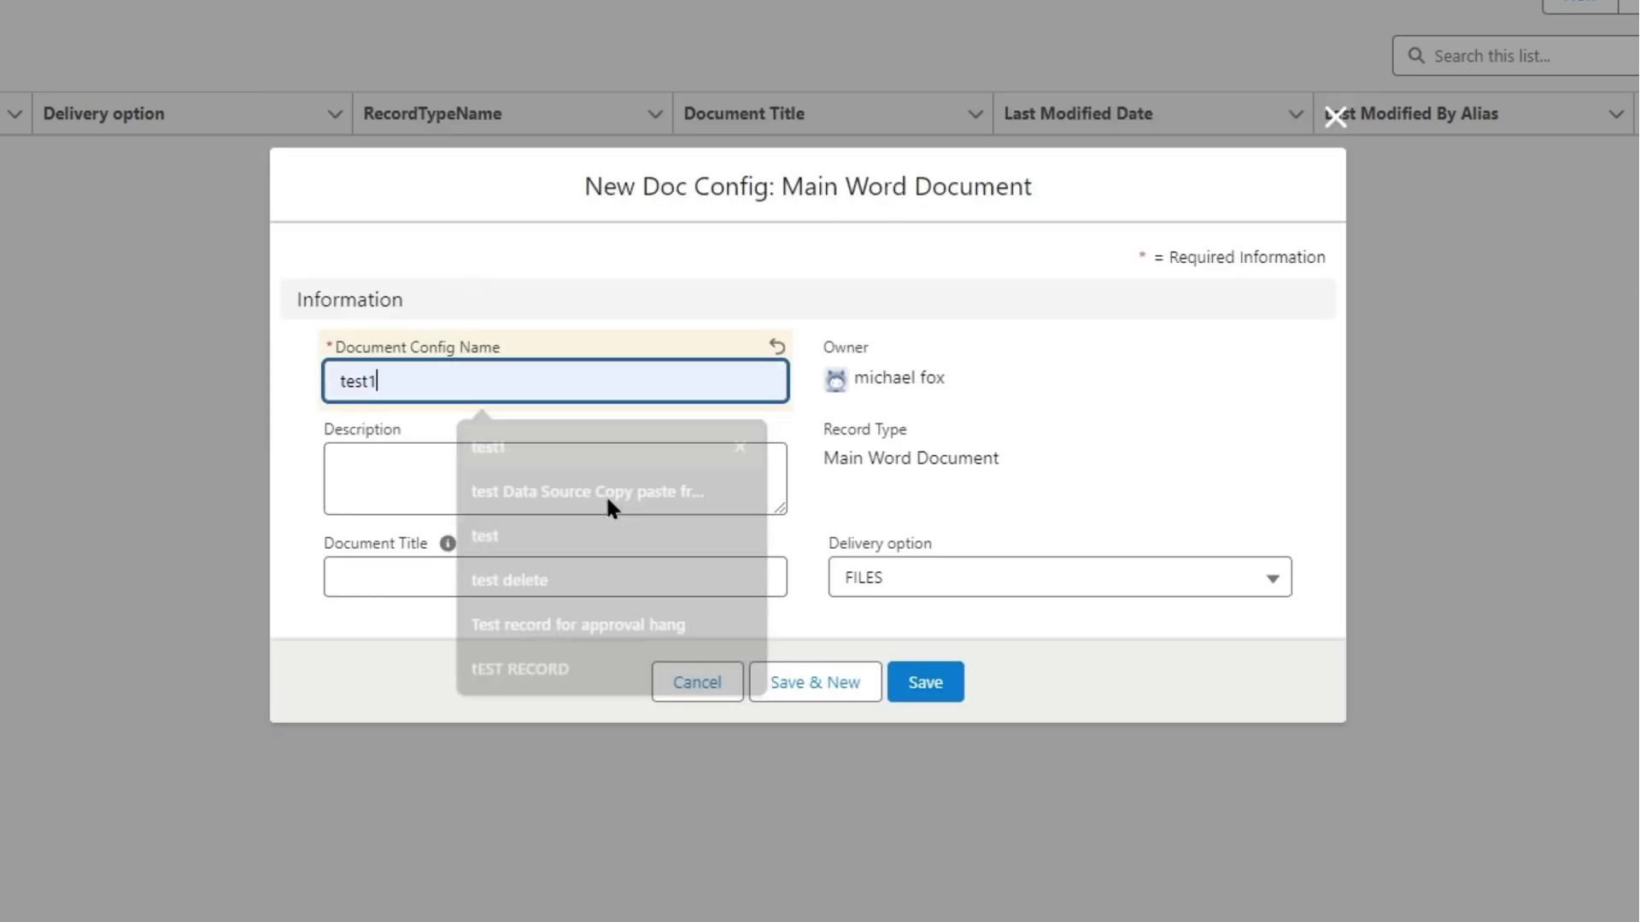
left_click(931, 684)
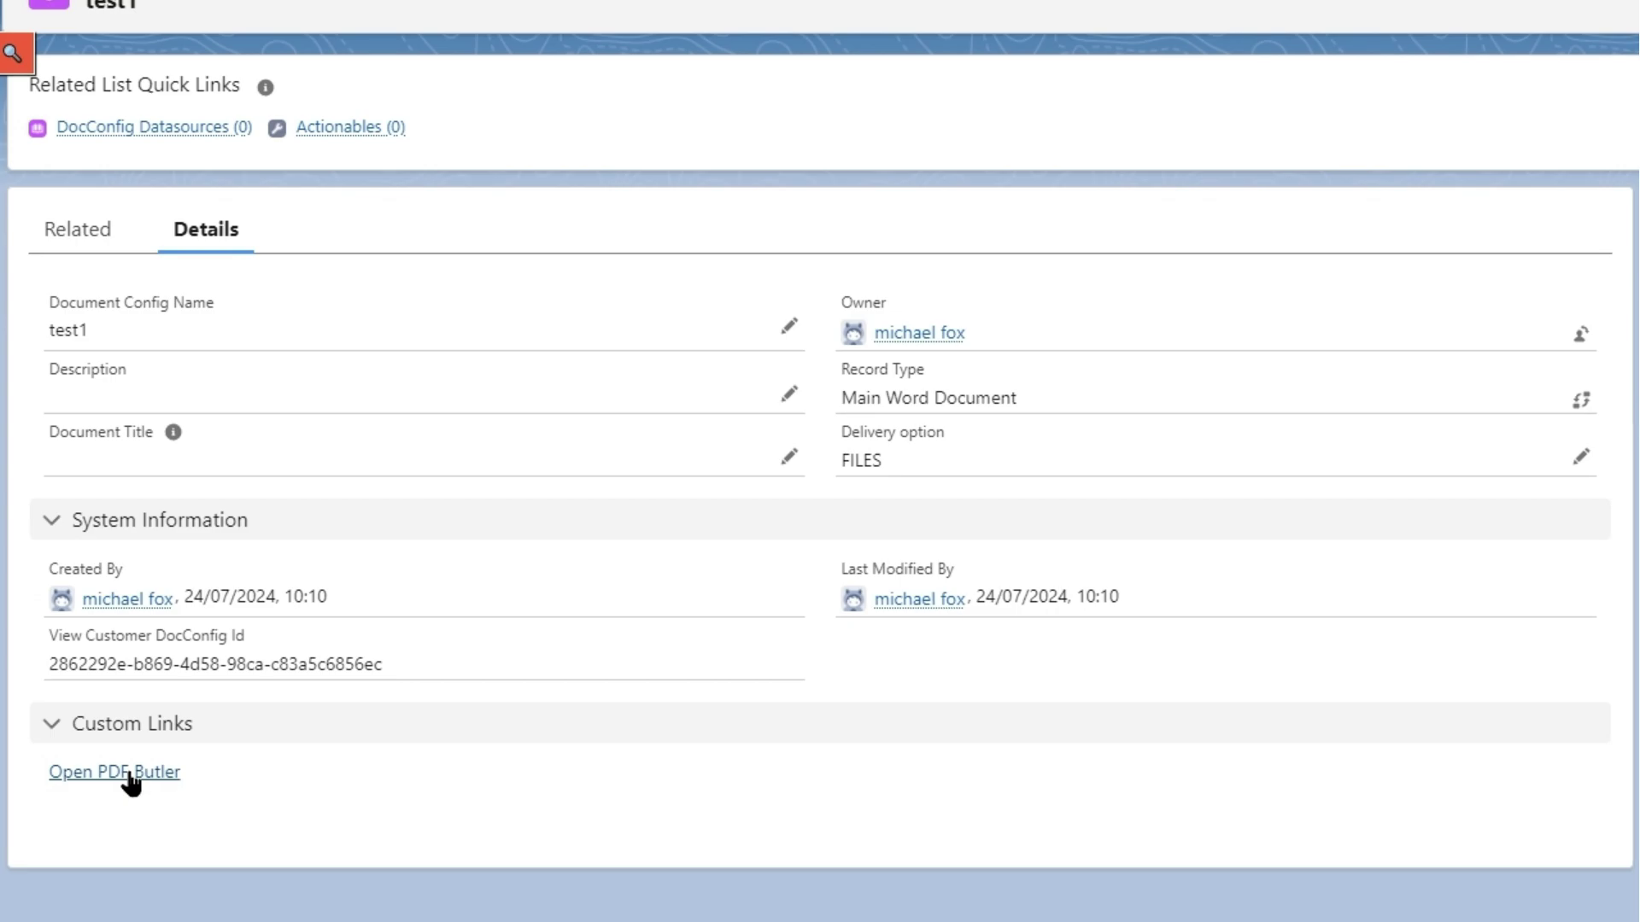
left_click(128, 773)
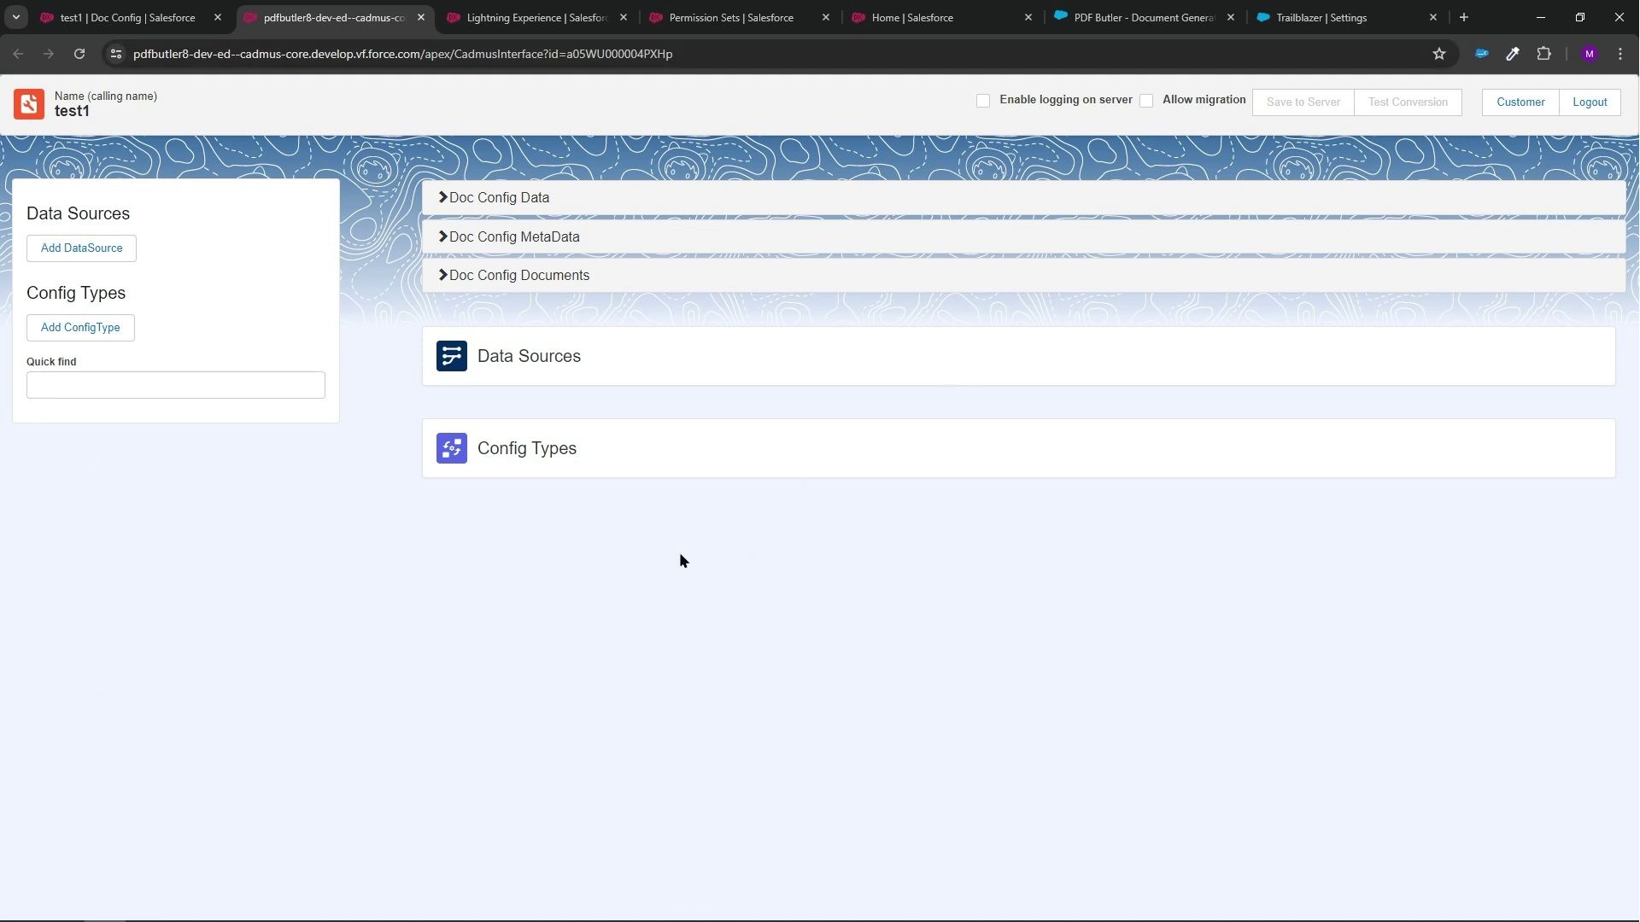
Step: Return to the Get Started page and review the remaining items on building a first document and adding the Opportunity component
left_click(150, 18)
left_click(194, 139)
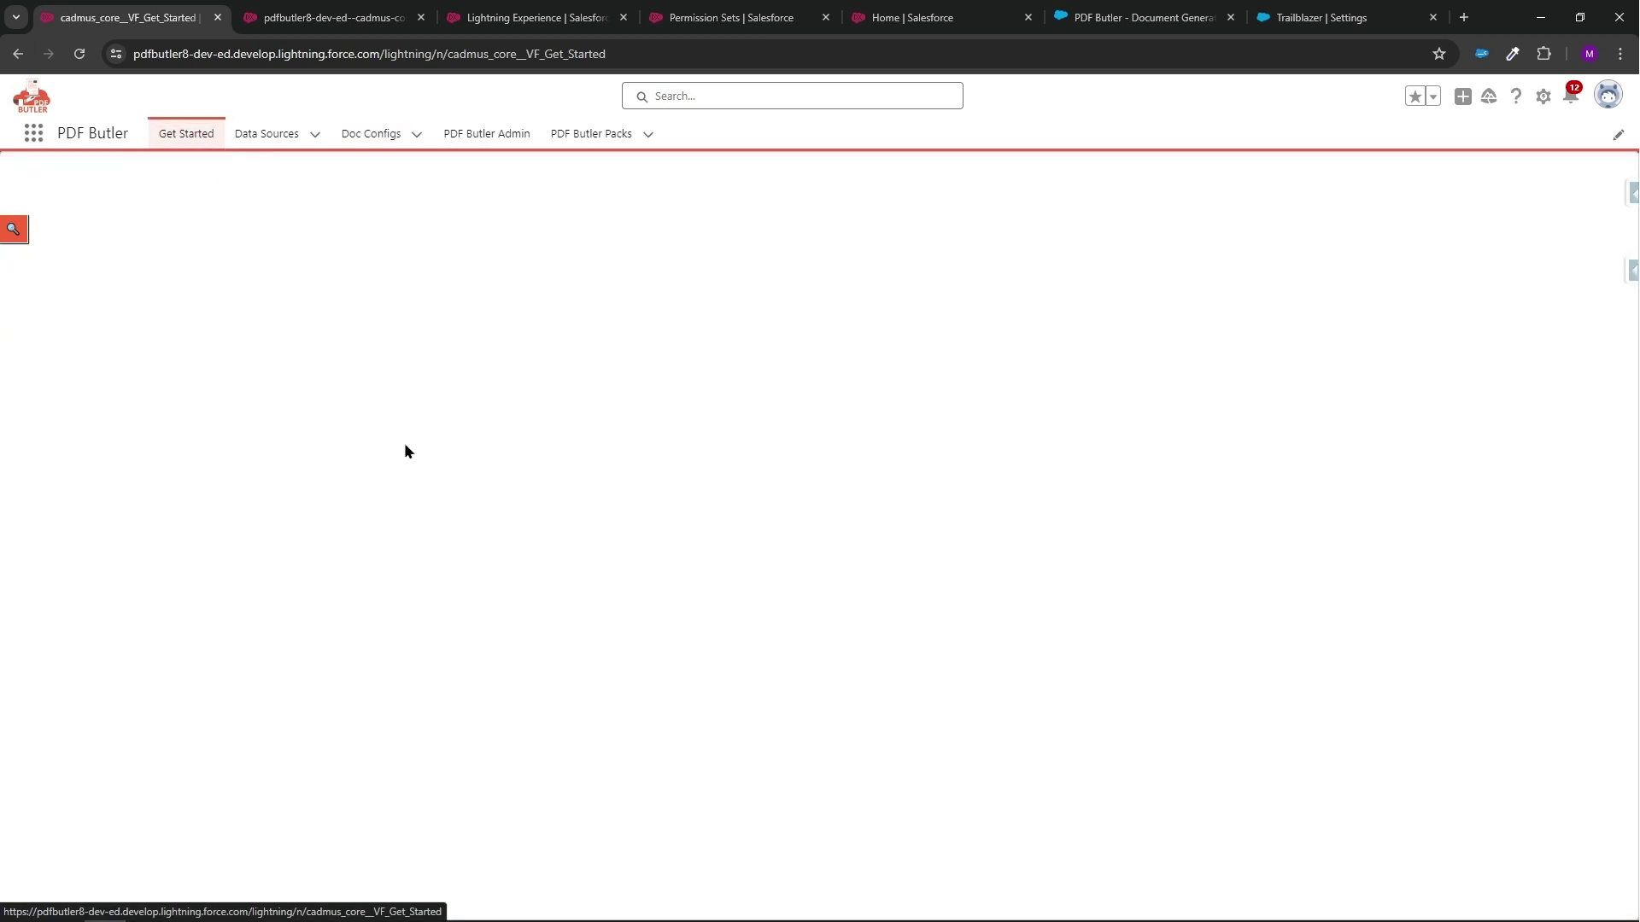
scroll(130, 705, "down", 3)
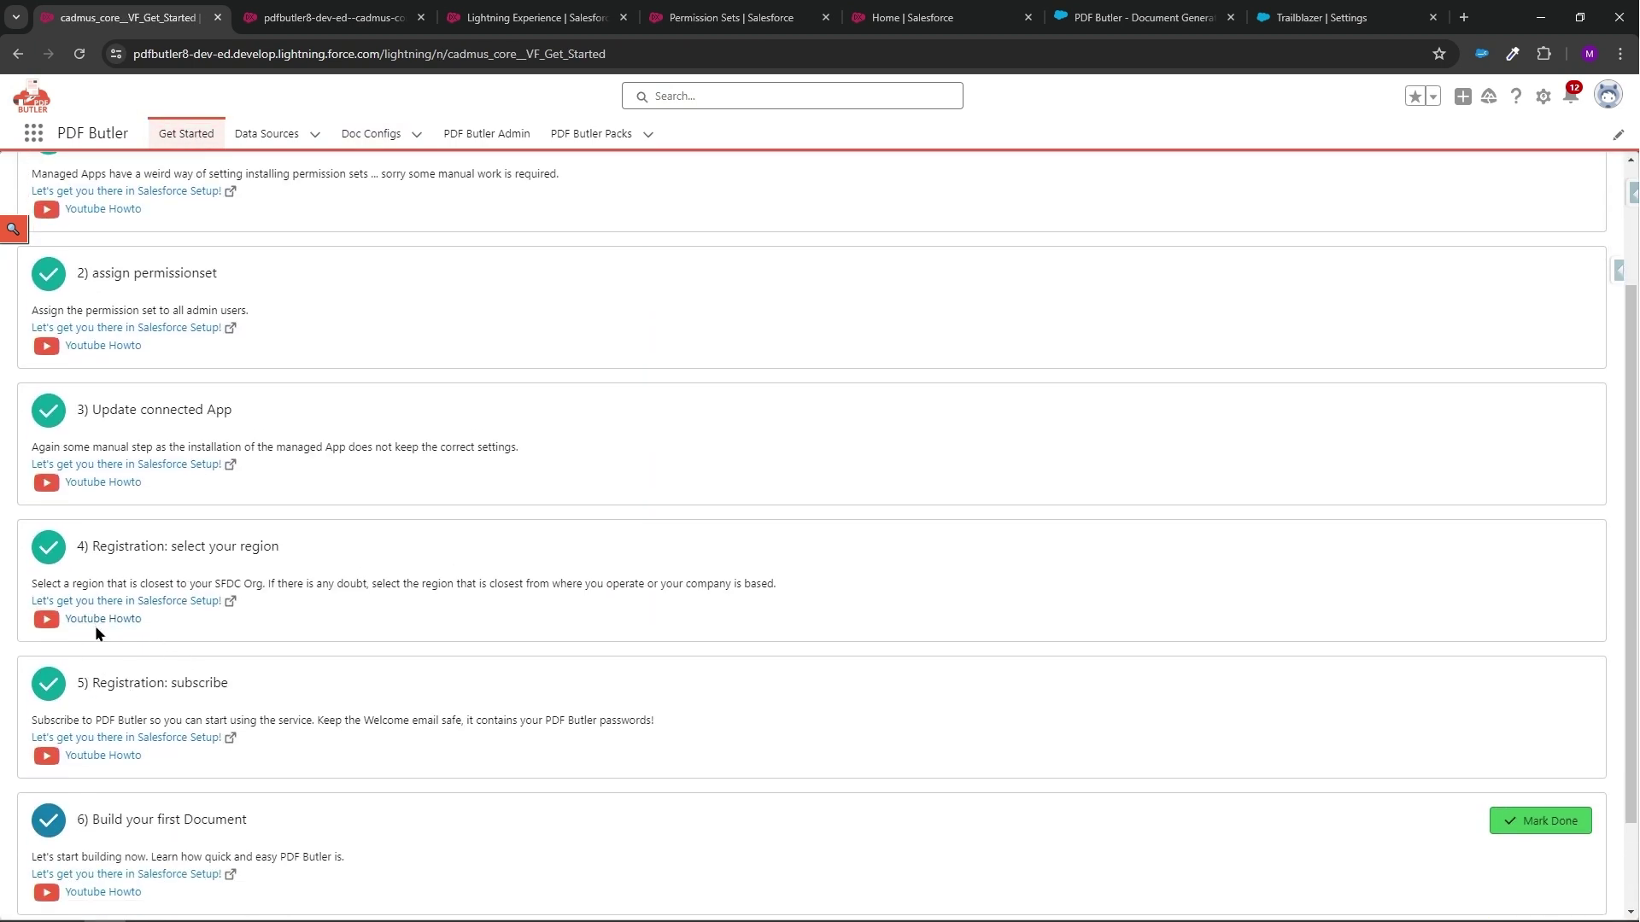
scroll(120, 717, "down", 2)
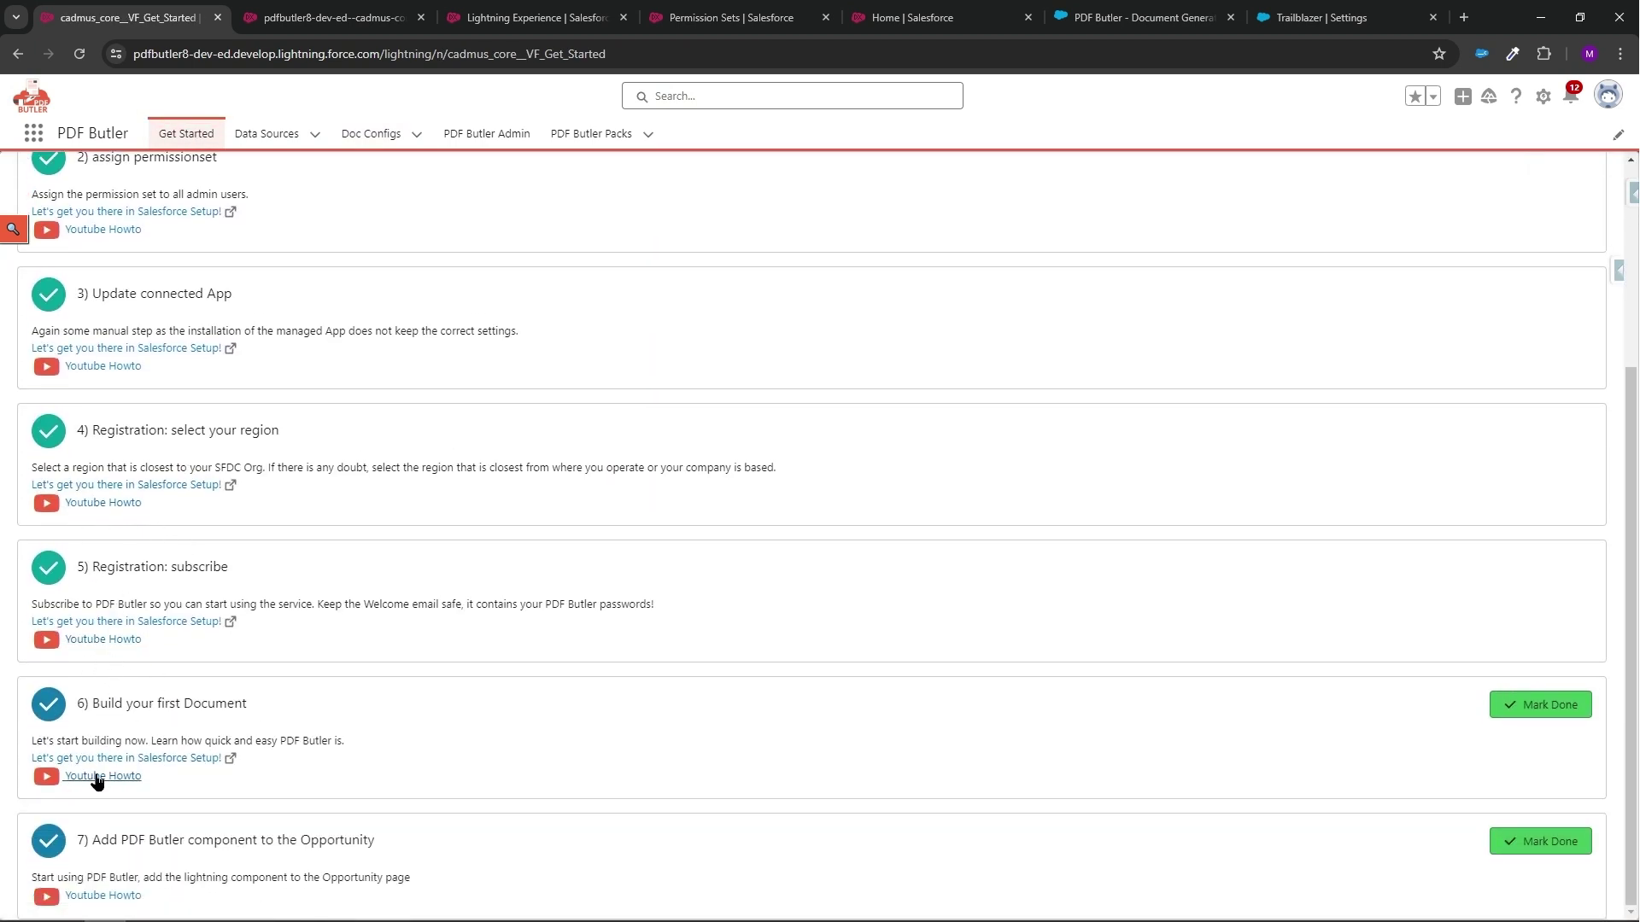